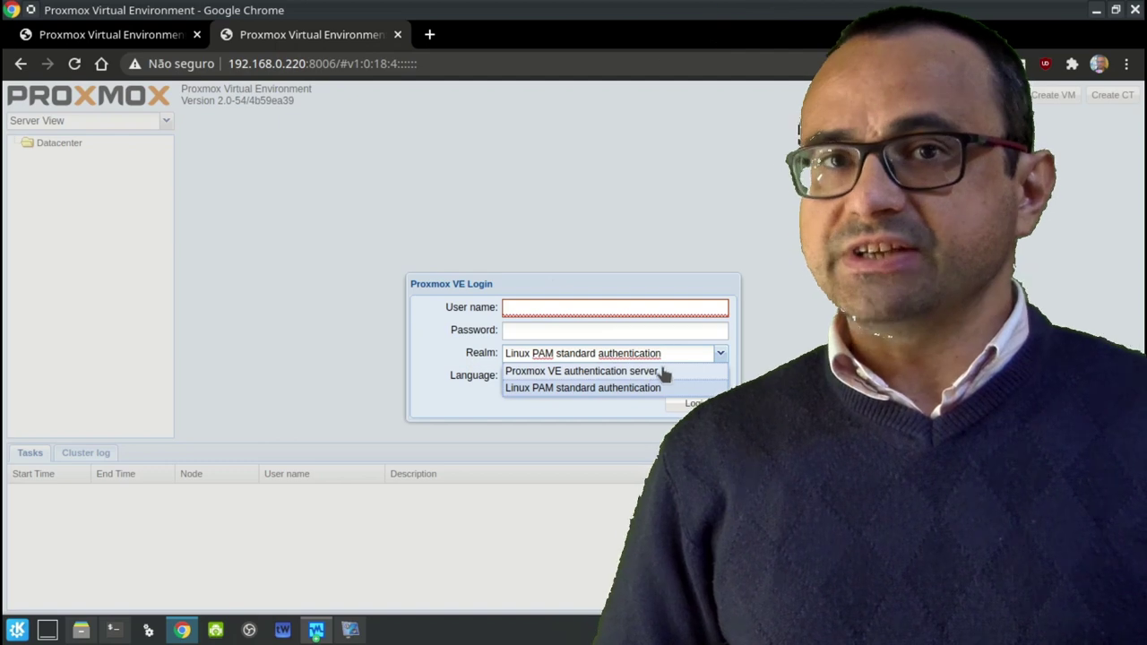
Look through the login realm and language dropdowns without changing them, keeping English
left_click(466, 337)
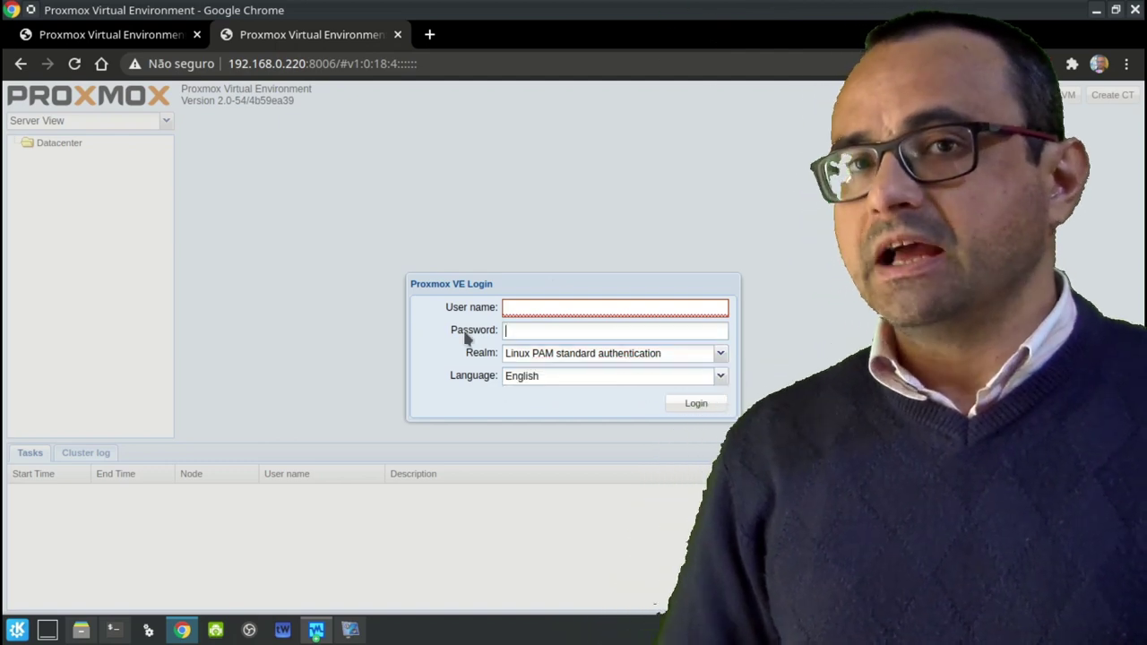
left_click(518, 379)
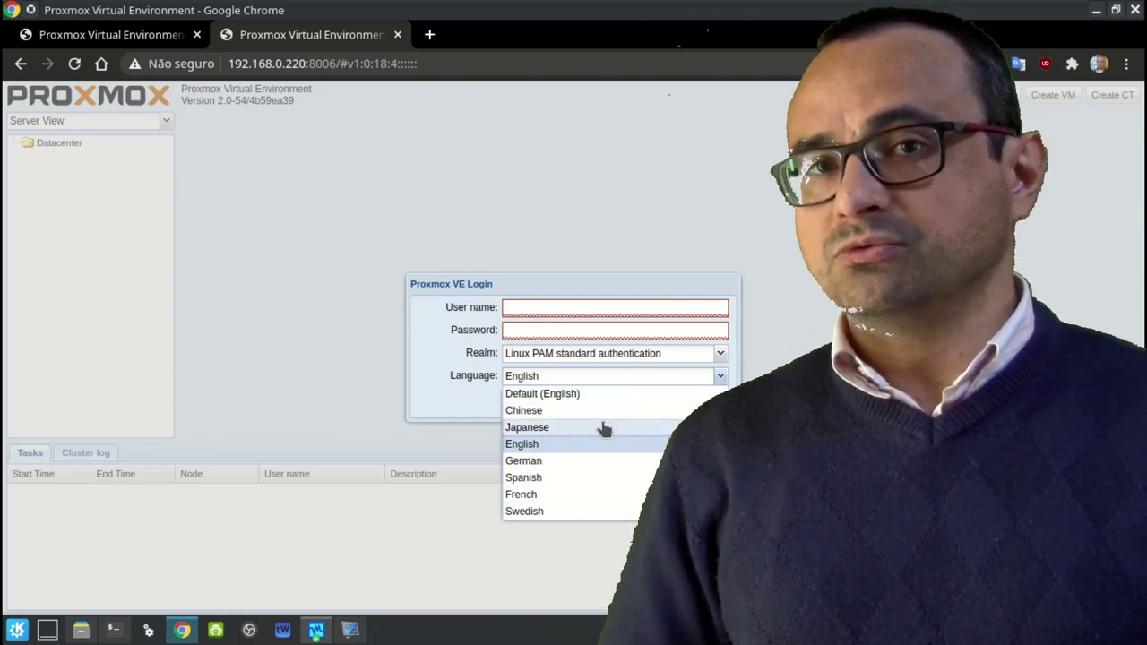
left_click(427, 358)
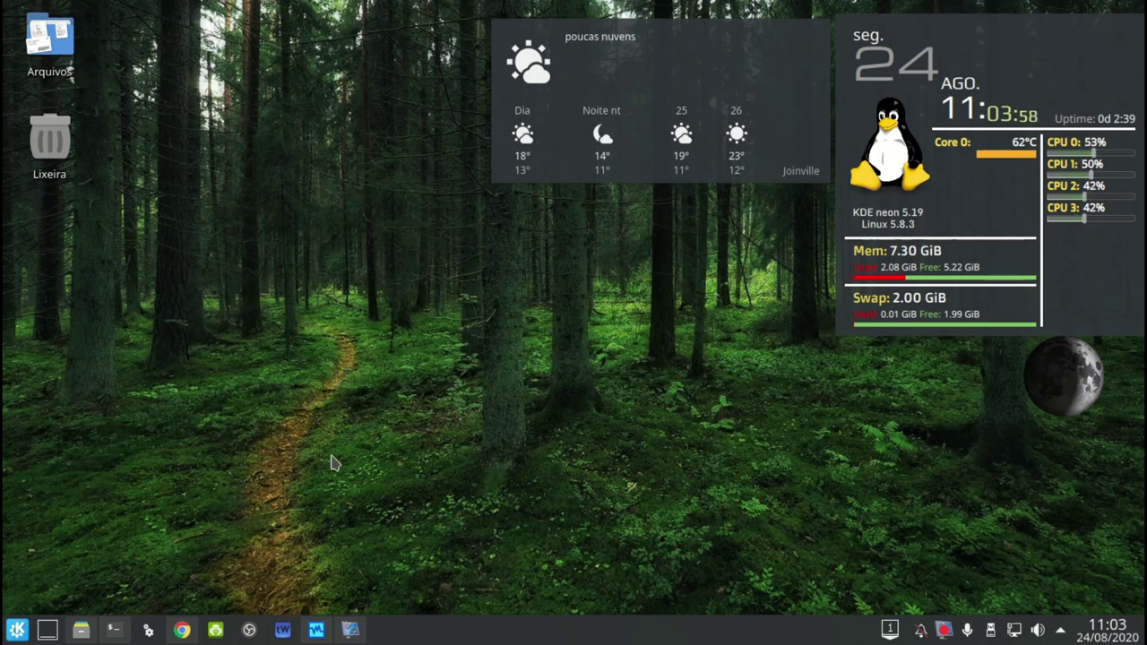
Start the PVE-2.0 machine from the VirtualBox manager and boot it from the CD-ROM via F12
left_click(316, 629)
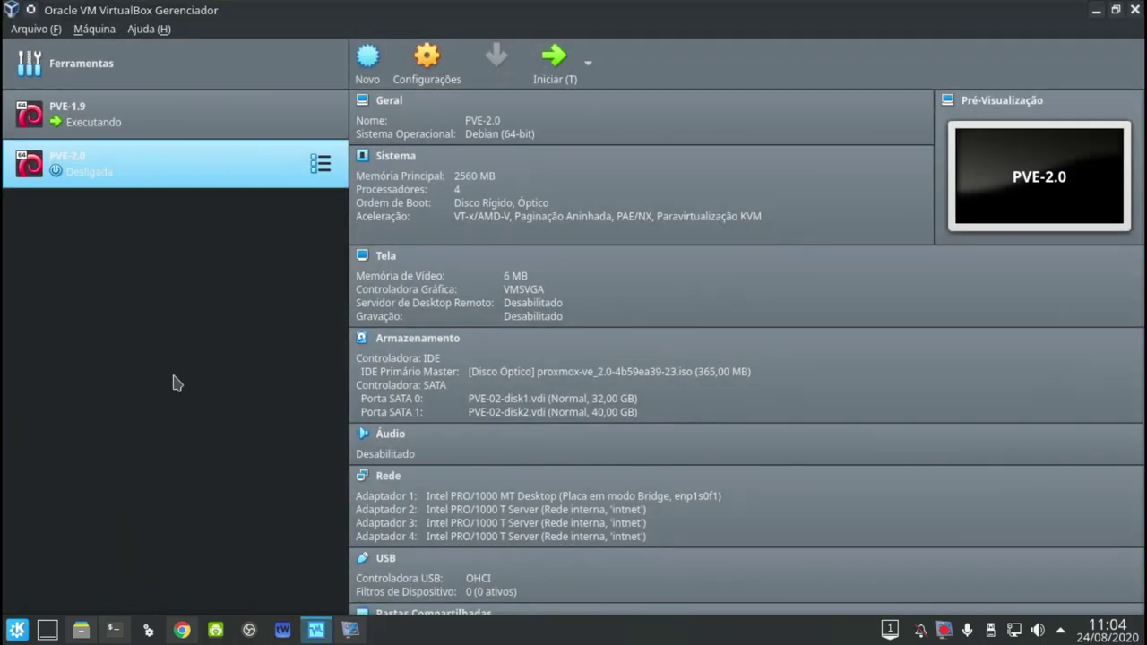
left_click(549, 63)
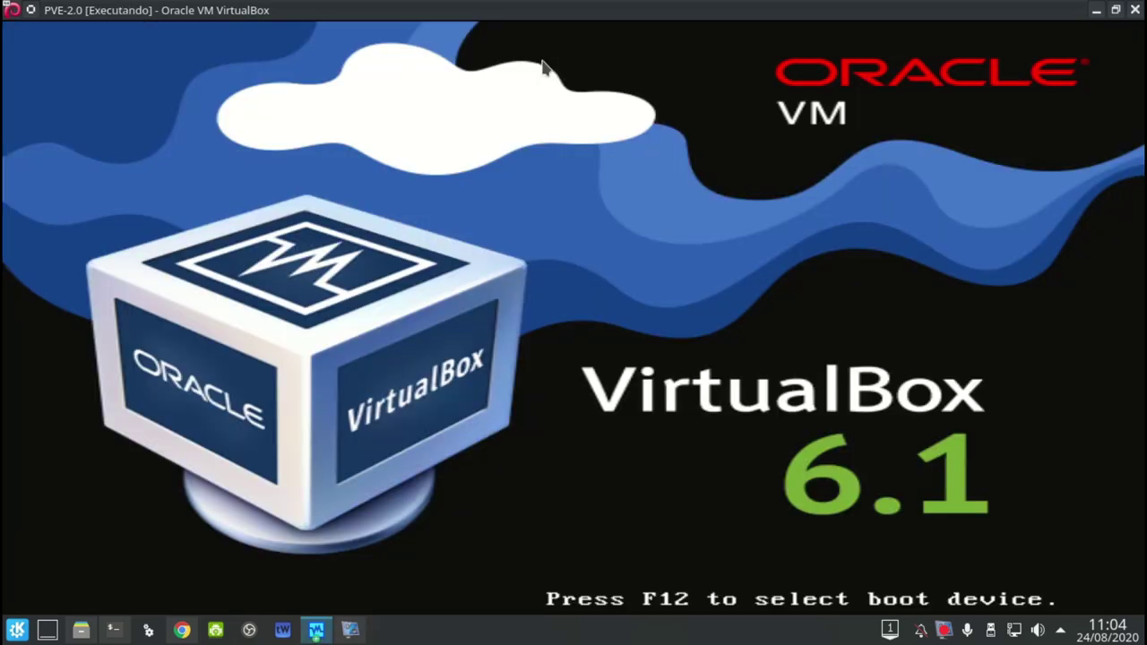
key("F12")
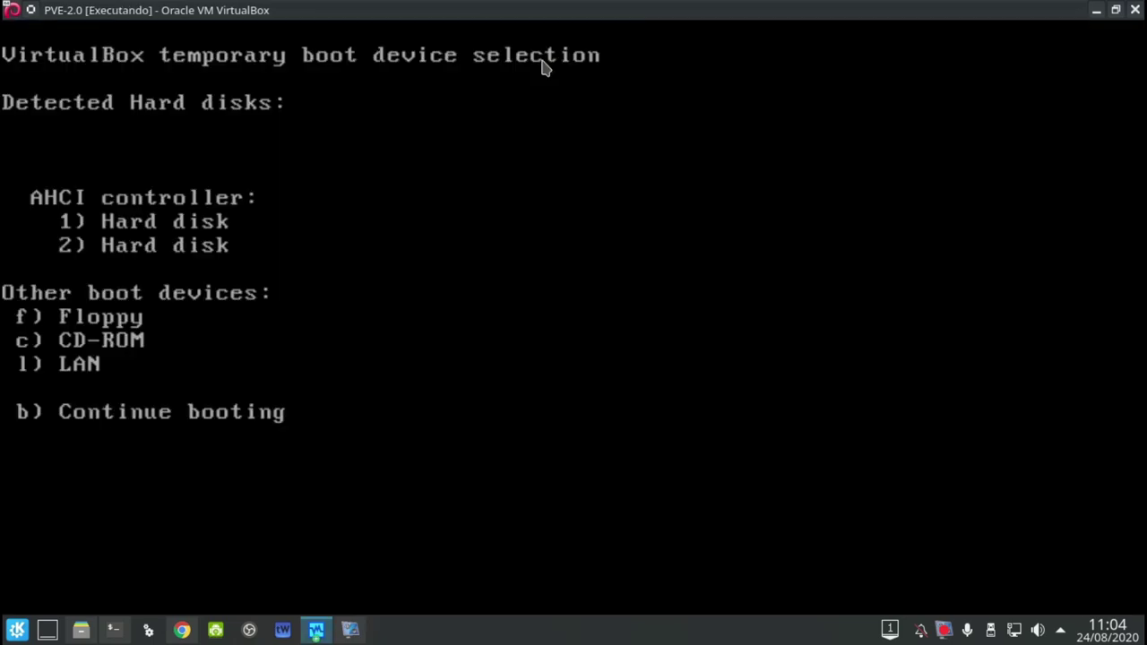
key("c")
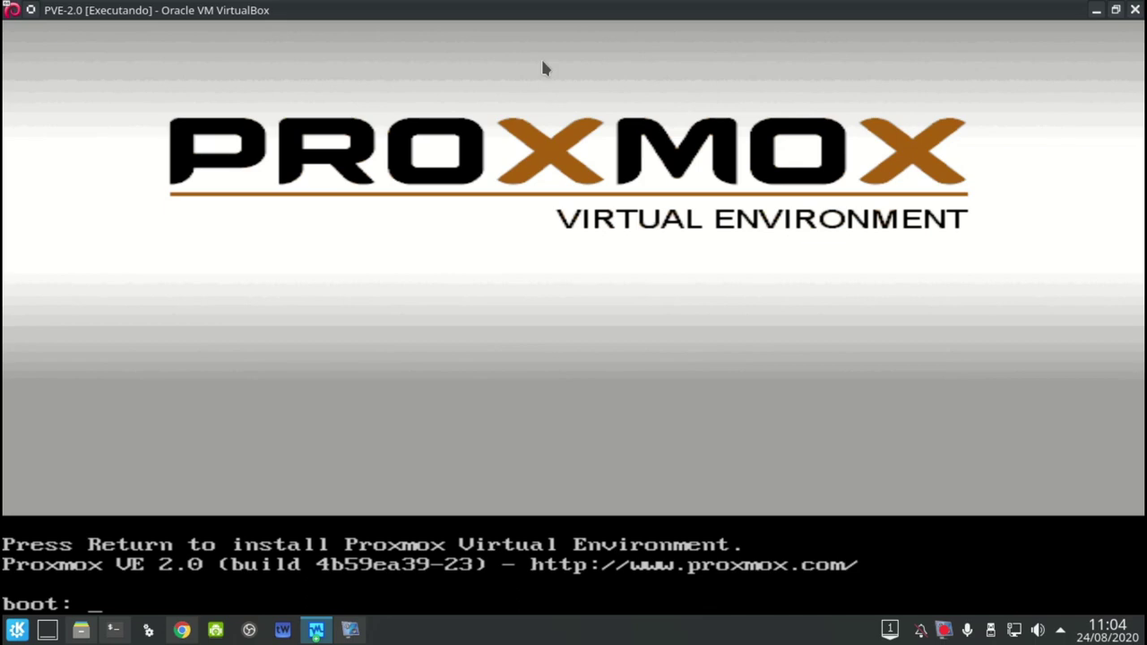
Launch the installer, accept the license, and keep /dev/sda as the target hard disk
key("Return")
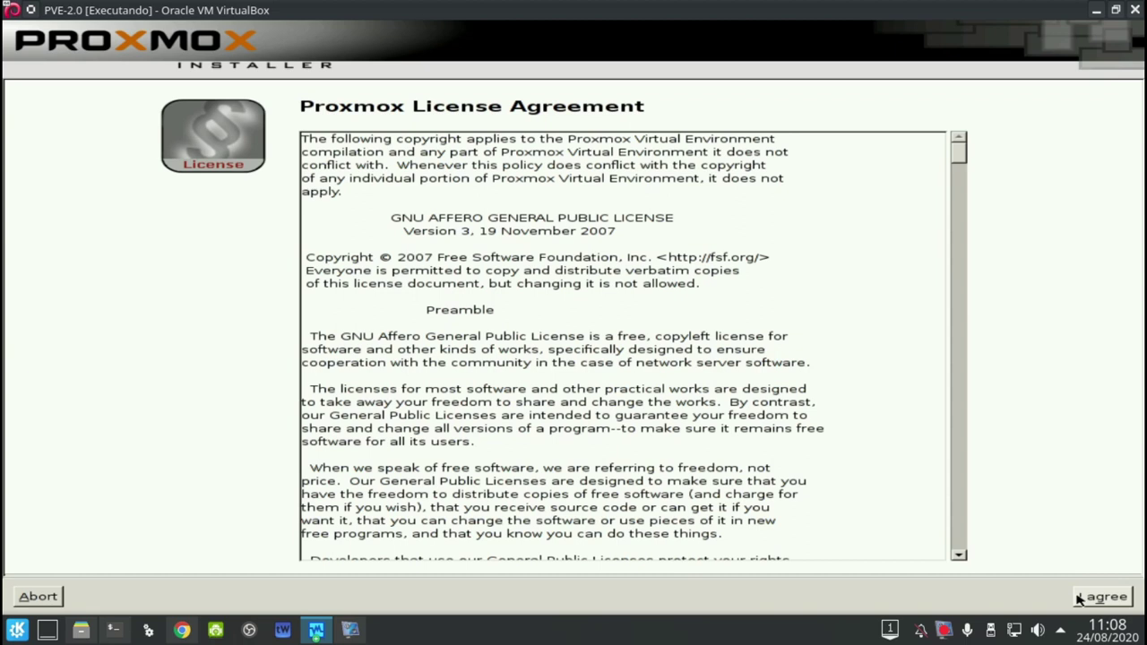
left_click(1102, 597)
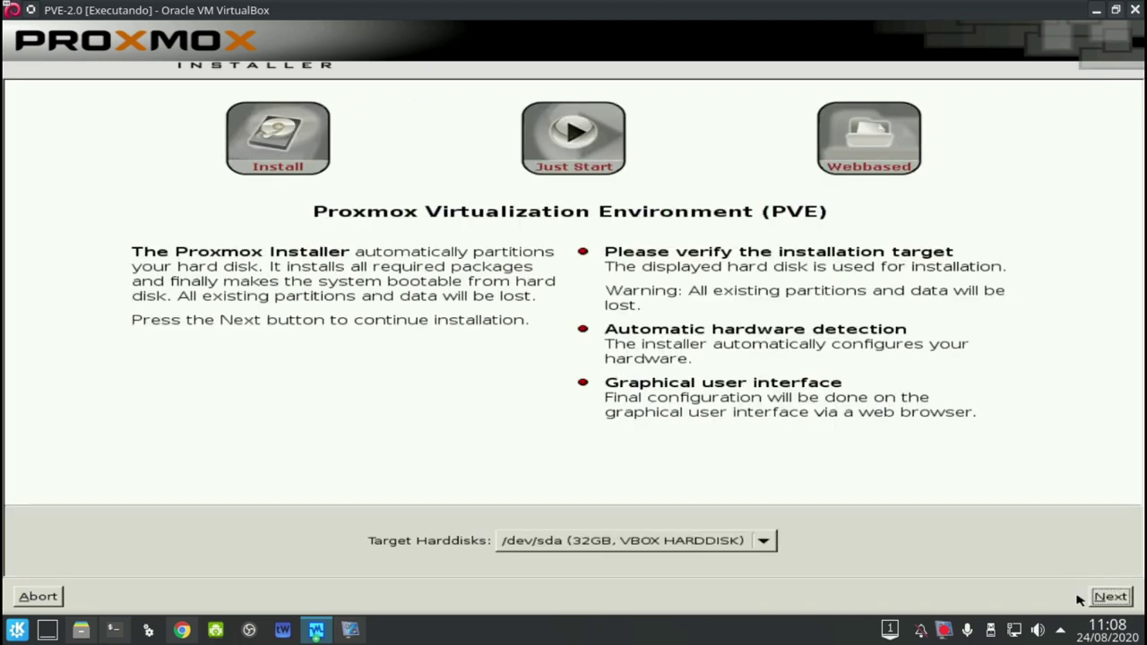
left_click(772, 541)
left_click(772, 541)
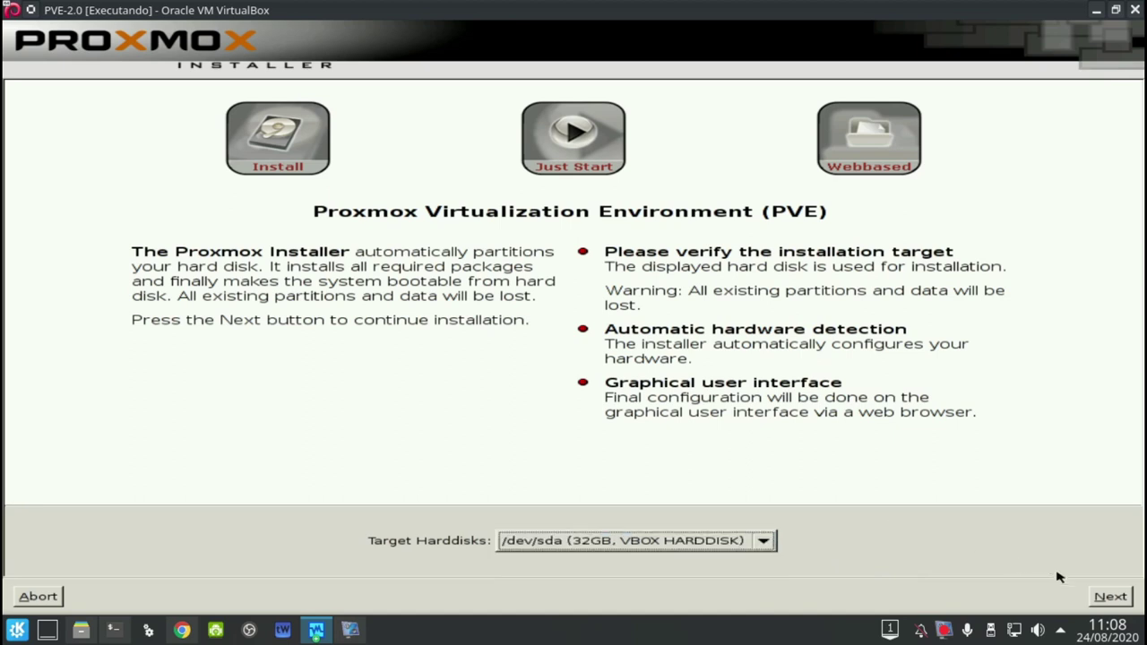
left_click(1101, 599)
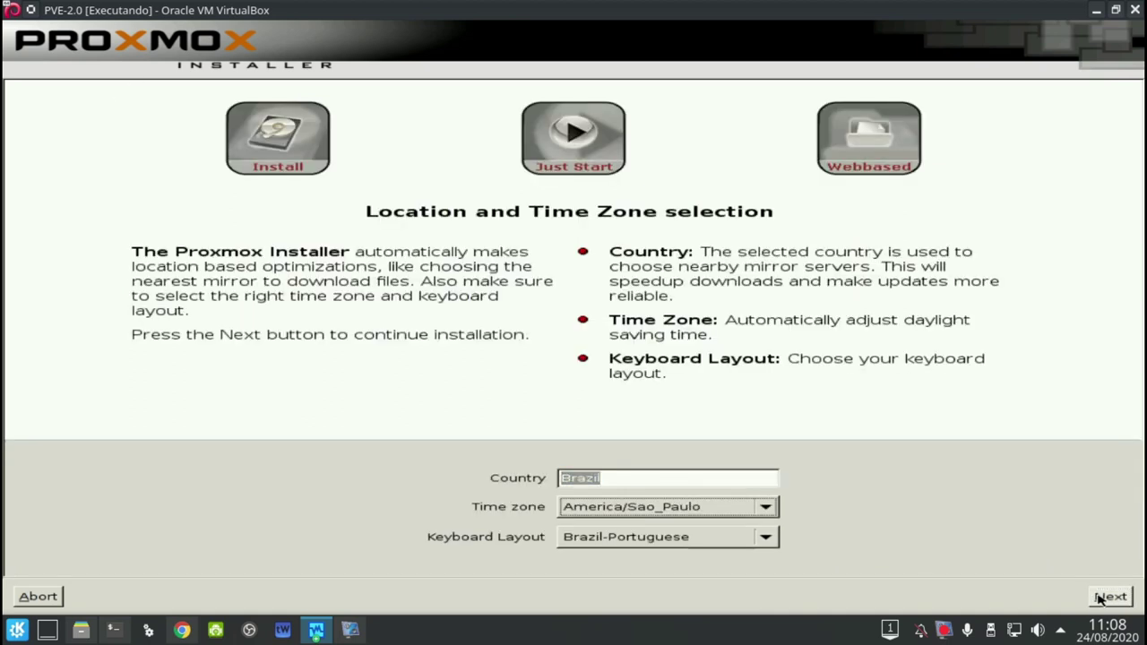
Keep Brazil / America/Sao_Paulo and enter the administrator password in both fields
left_click(1100, 599)
type("********")
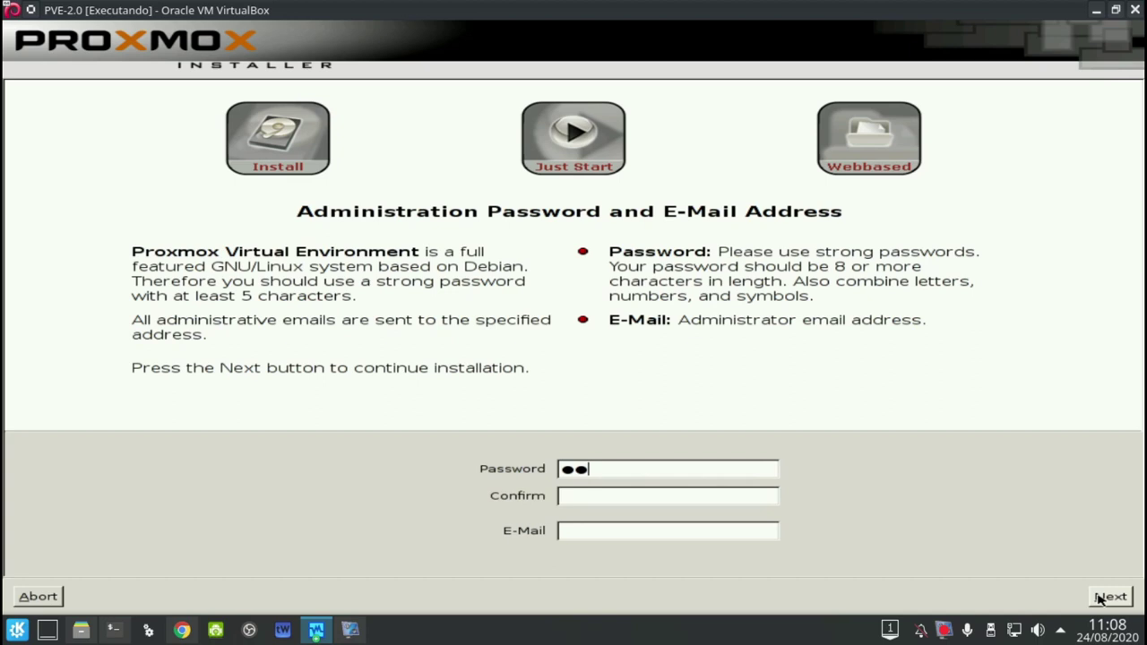
key("Tab")
type("*********")
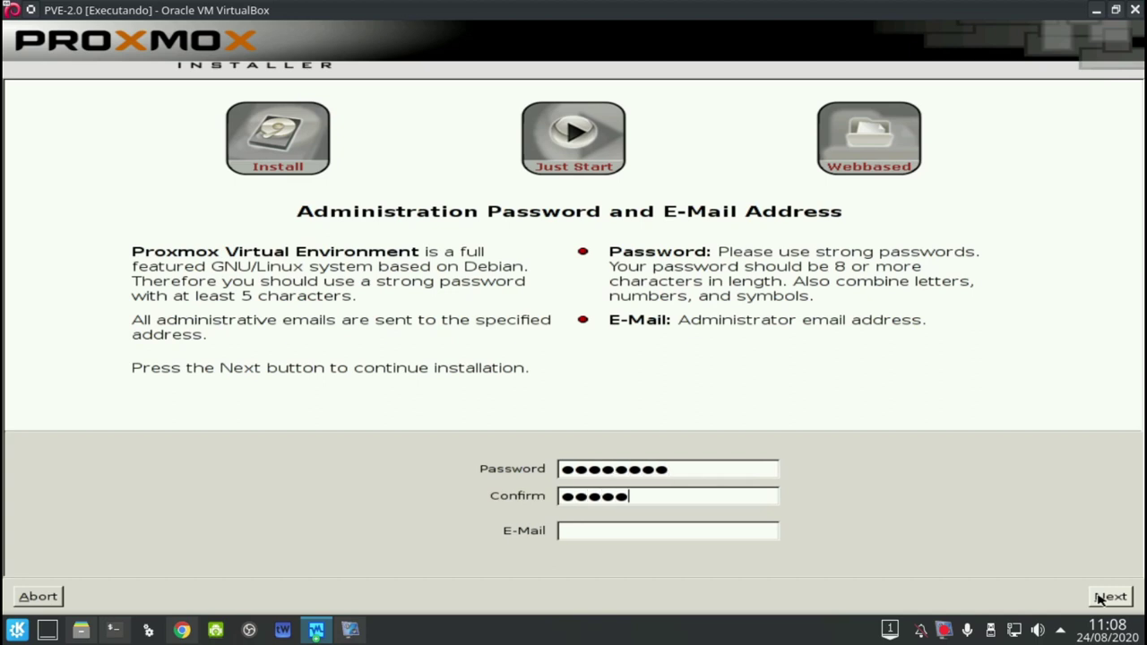
key("ctrl+a")
type("********")
Fill in the administrator's e-mail address and continue to network configuration
key("Tab")
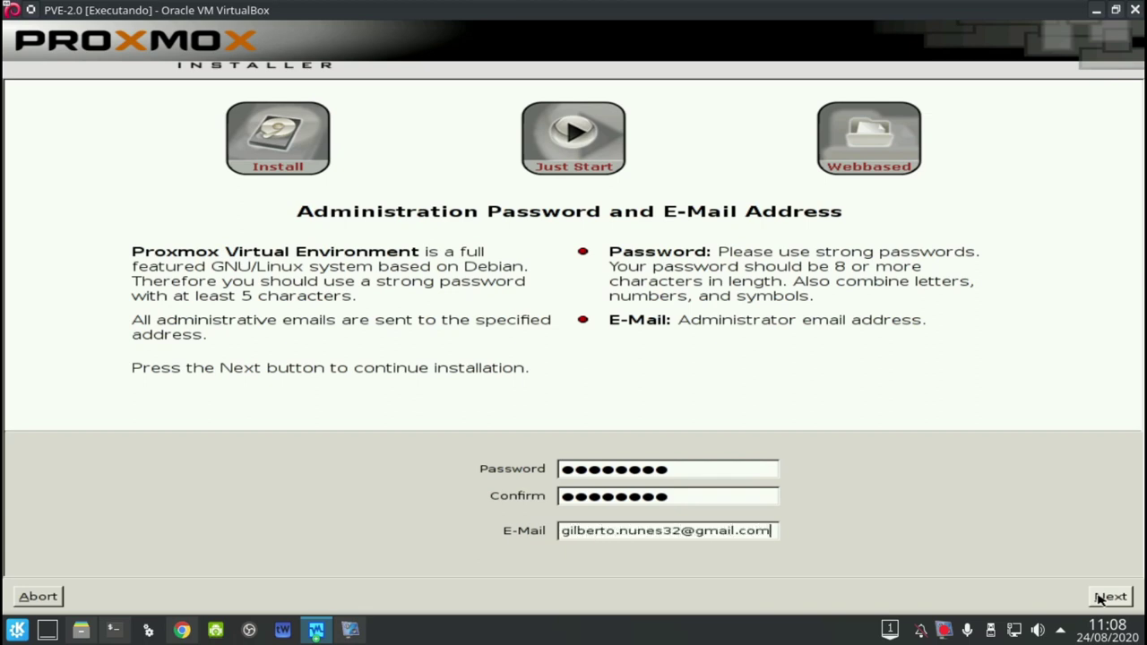
left_click(1109, 597)
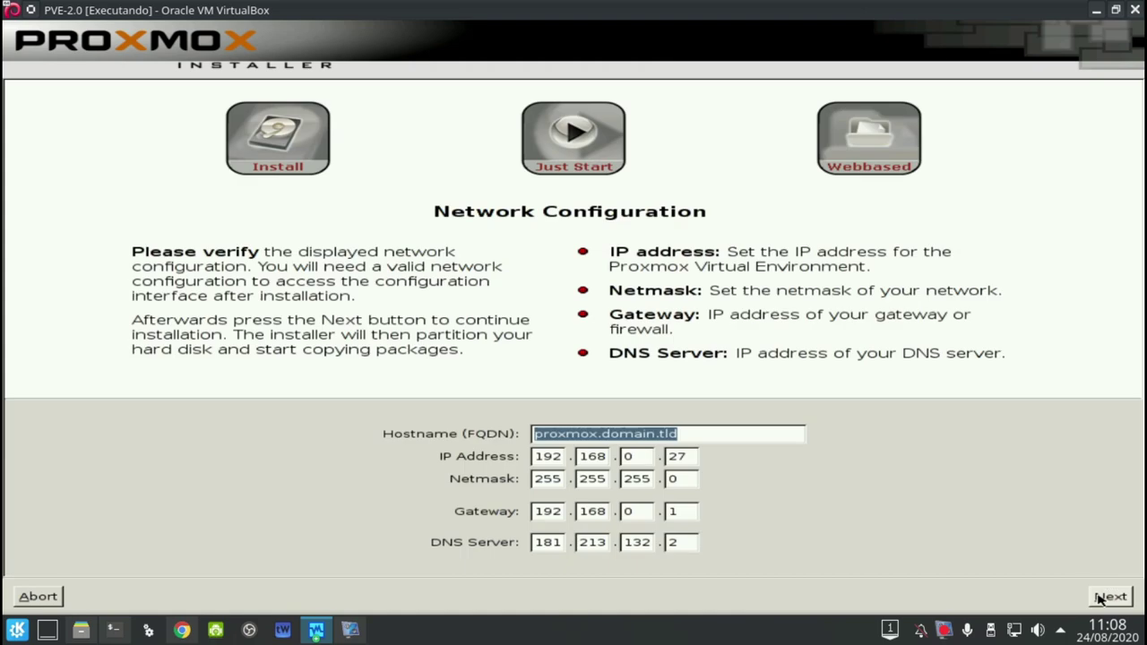
Set hostname proxmox02.home.local and IP address 192.168.0.220
type("proxmox02.home.lo")
key("BackSpace")
key("BackSpace")
type(".local")
key("Tab")
key("Tab")
key("Tab")
key("Tab")
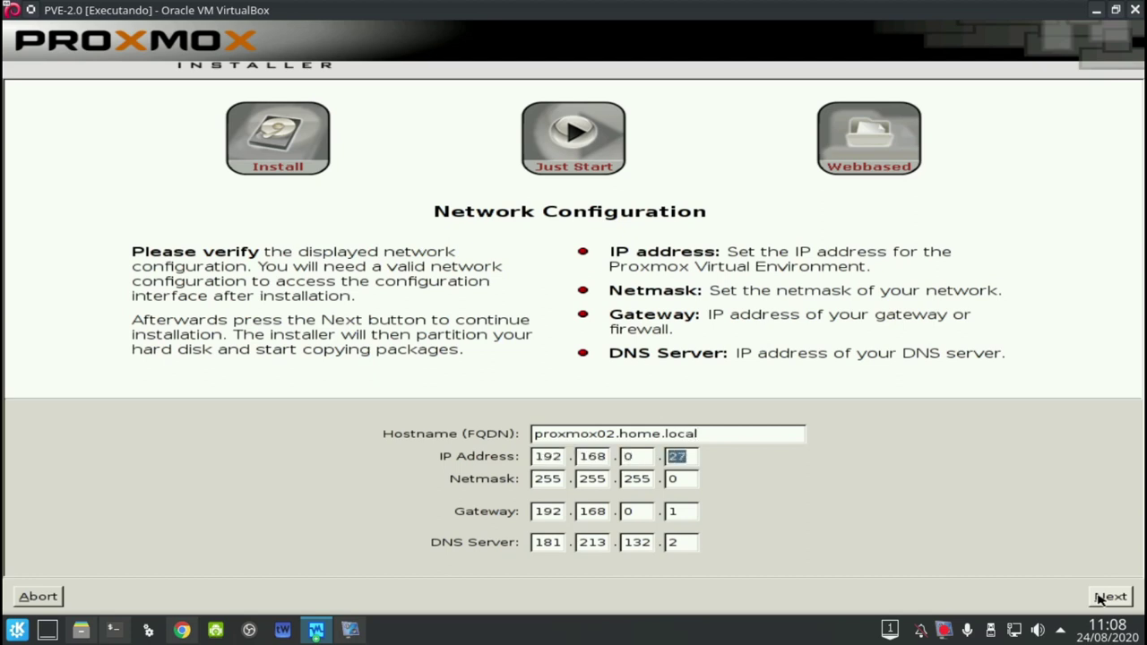
type("220")
Set the DNS server to 8.8.8.8 and start the installation
key("Tab")
key("Tab")
key("Tab")
key("Tab")
key("Tab")
key("Tab")
key("Tab")
key("Tab")
key("Tab")
key("Tab")
key("shift+Tab")
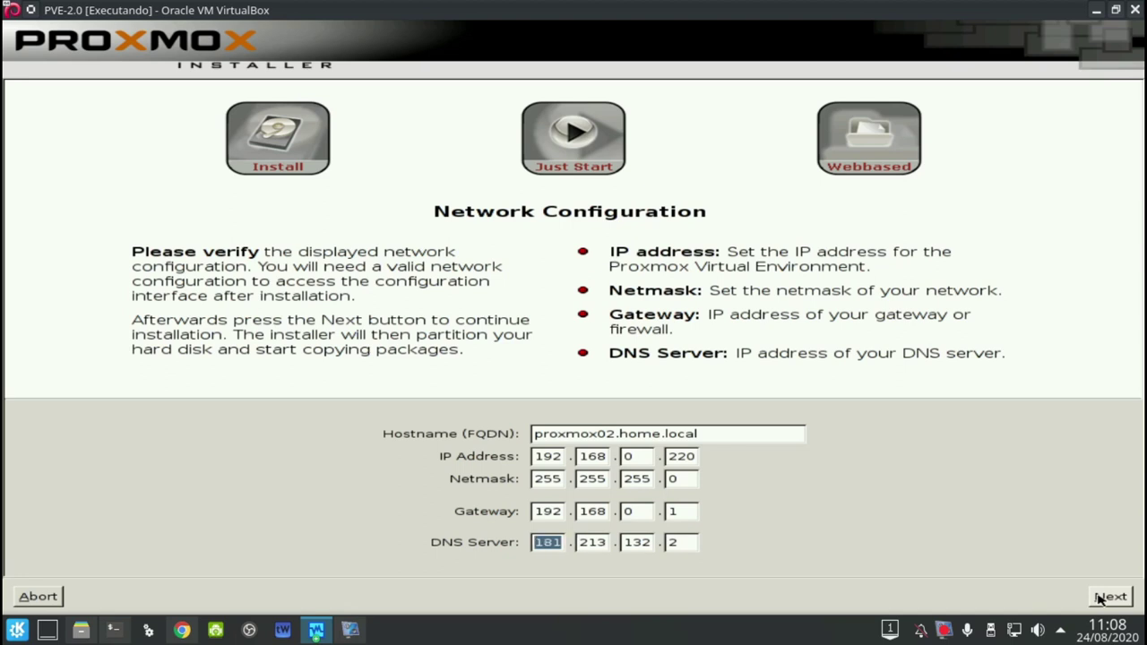
type("8")
key("Tab")
type("8")
key("Tab")
type("8")
key("Tab")
type("8")
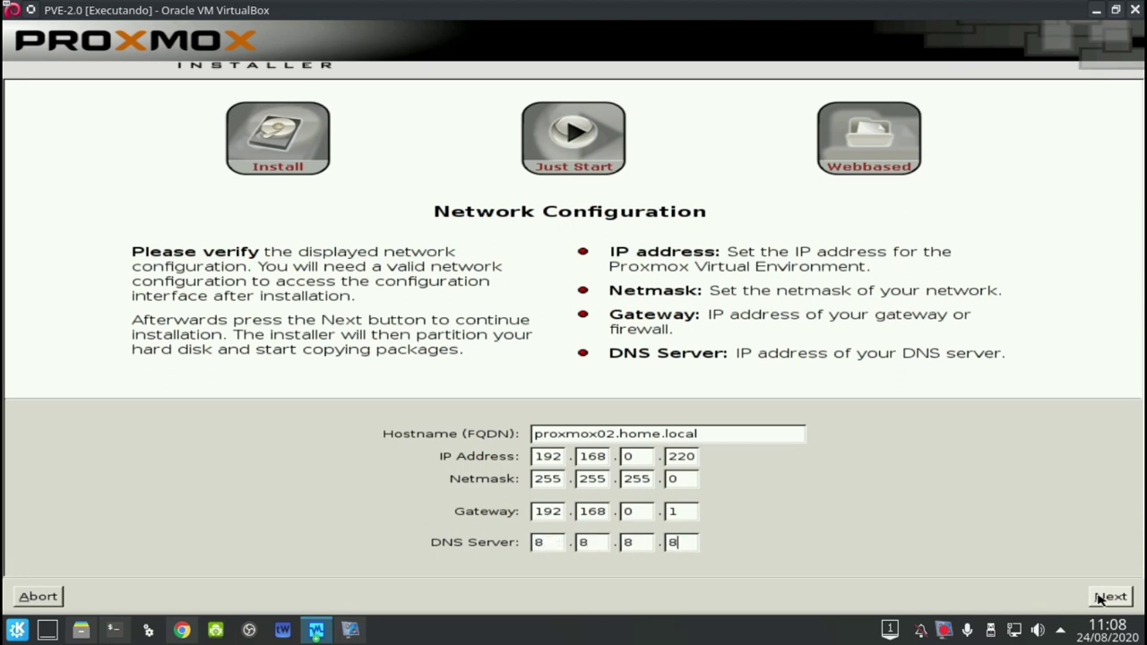
left_click(1108, 596)
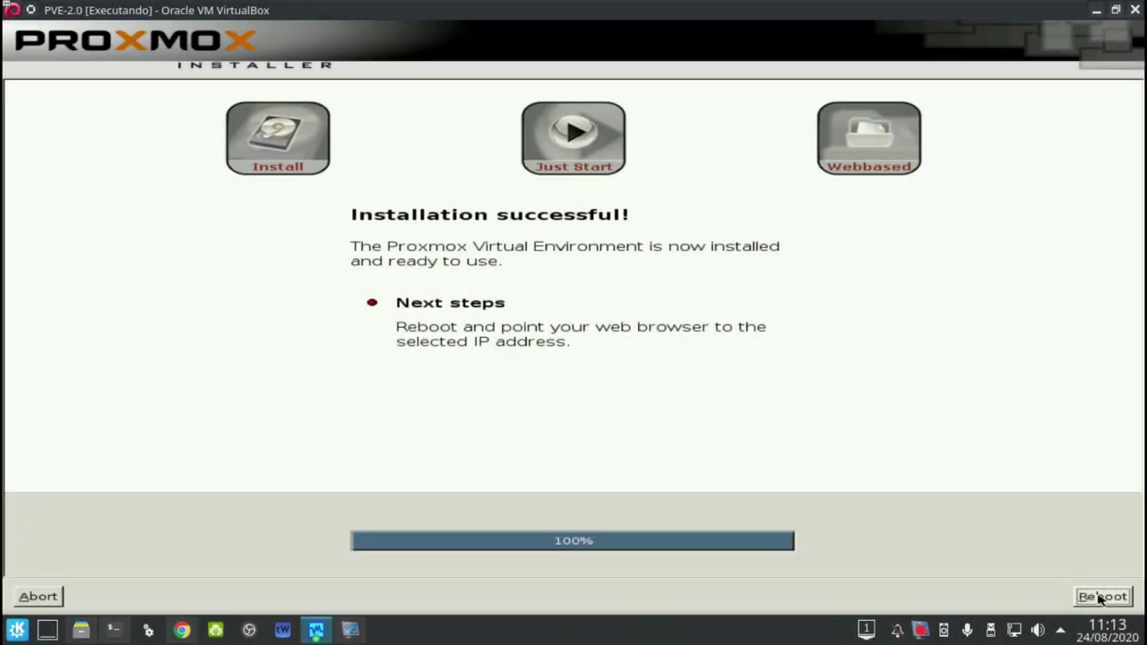
Reboot the installed system and continue booting from the hard disk
left_click(1102, 596)
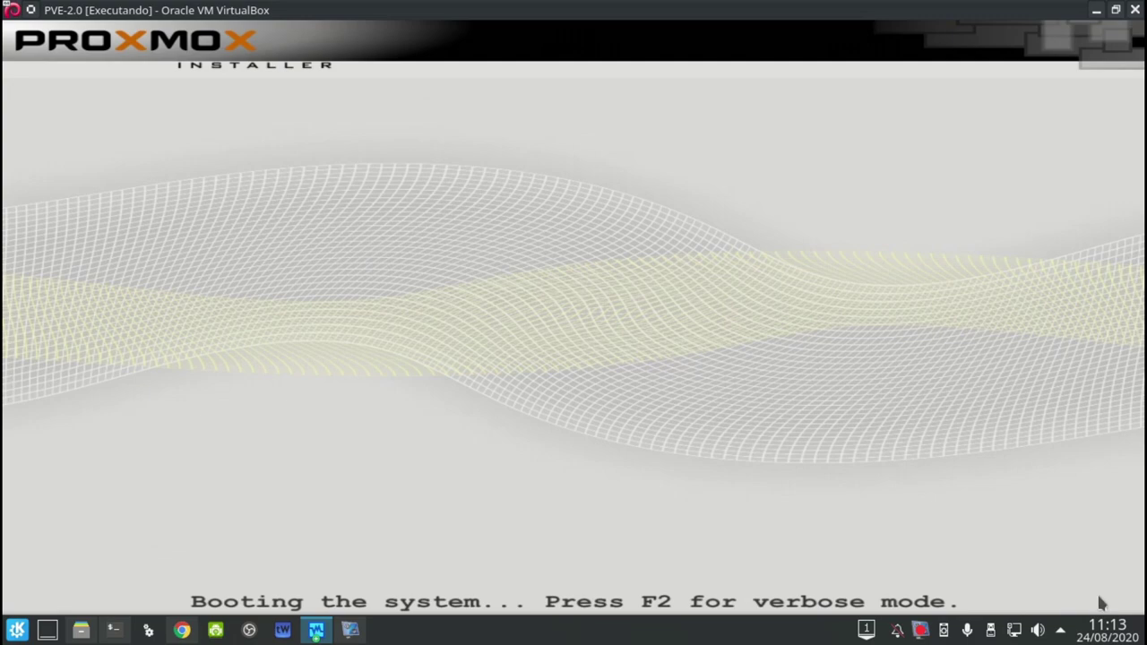
key("F12")
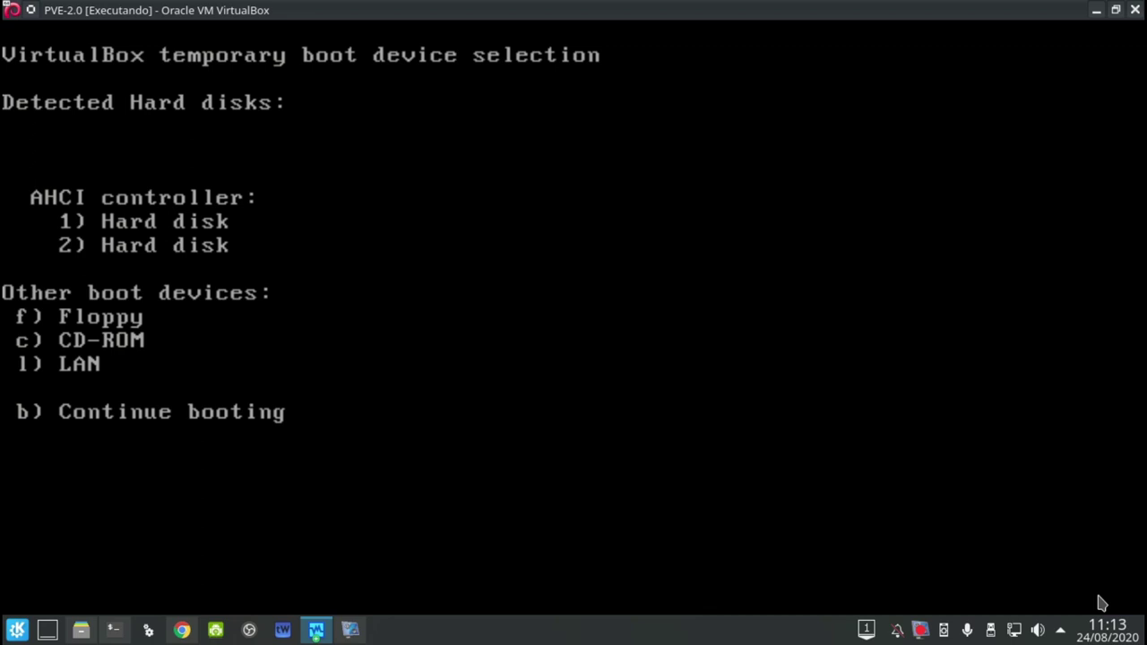
key("1")
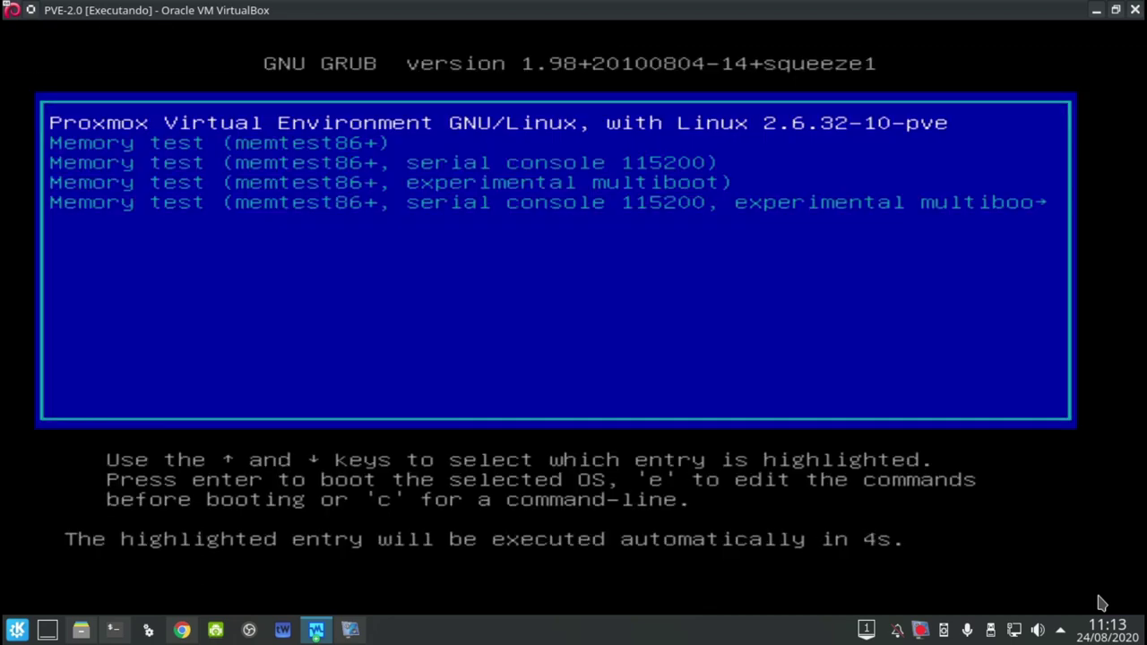
Halt the GRUB countdown and boot the Proxmox Virtual Environment entry
key("Down")
key("Up")
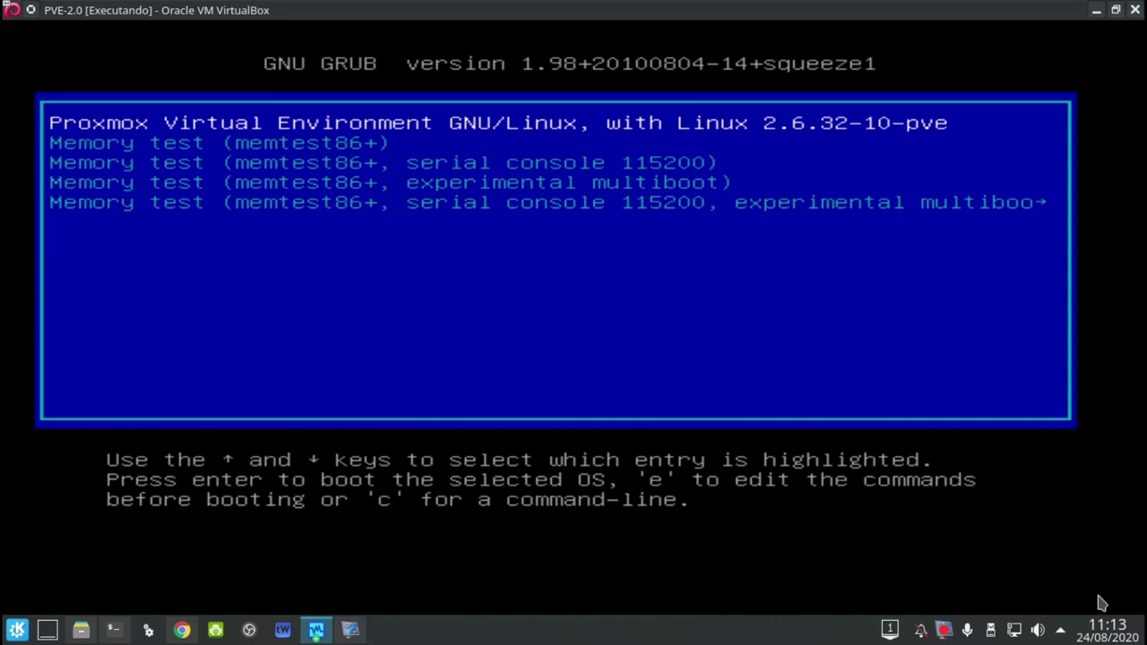
key("Down")
key("Up")
key("Down")
key("Up")
key("Return")
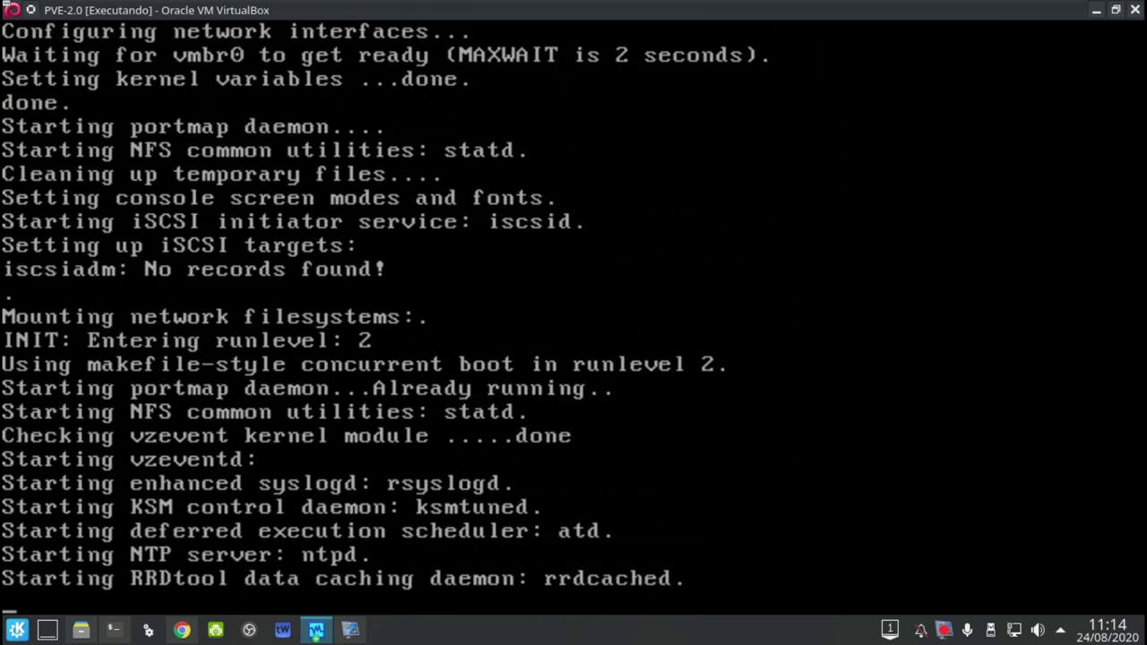
Set PVE-1.9's Sistema base memory to 2048 MB and save, leaving the machine off
left_click(321, 628)
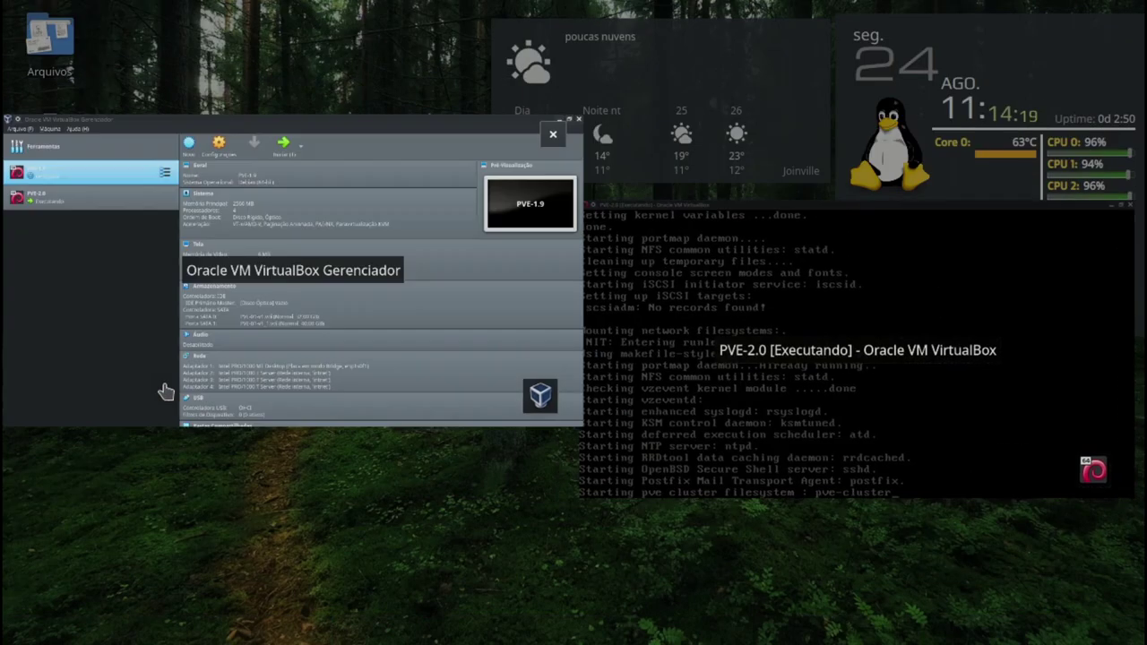
left_click(159, 389)
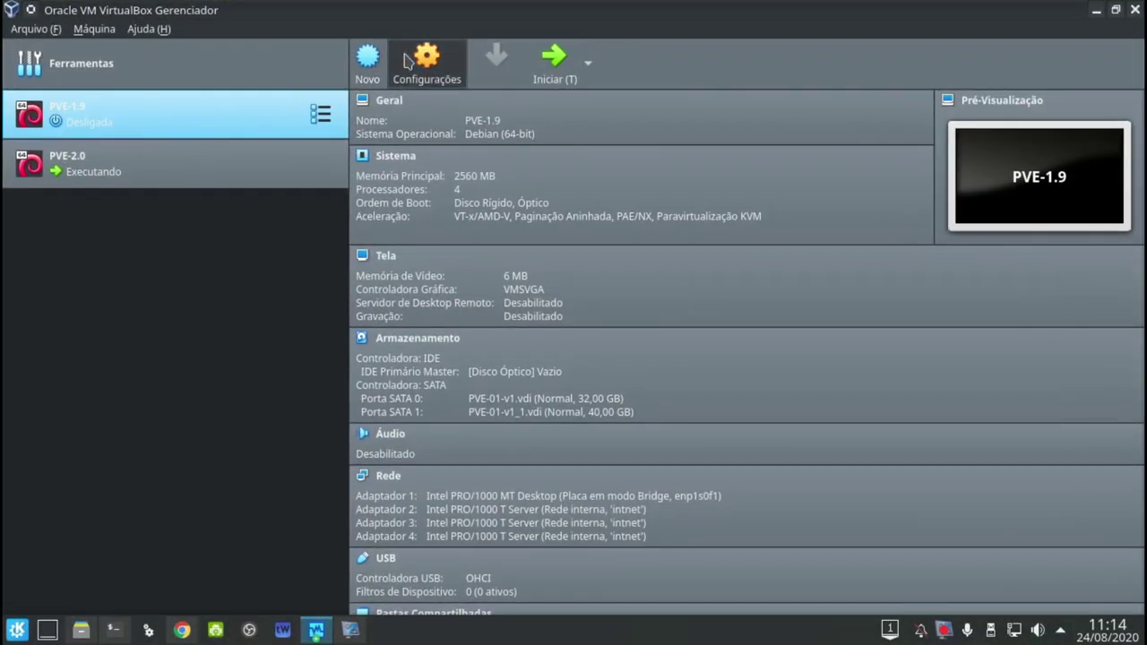
left_click(406, 60)
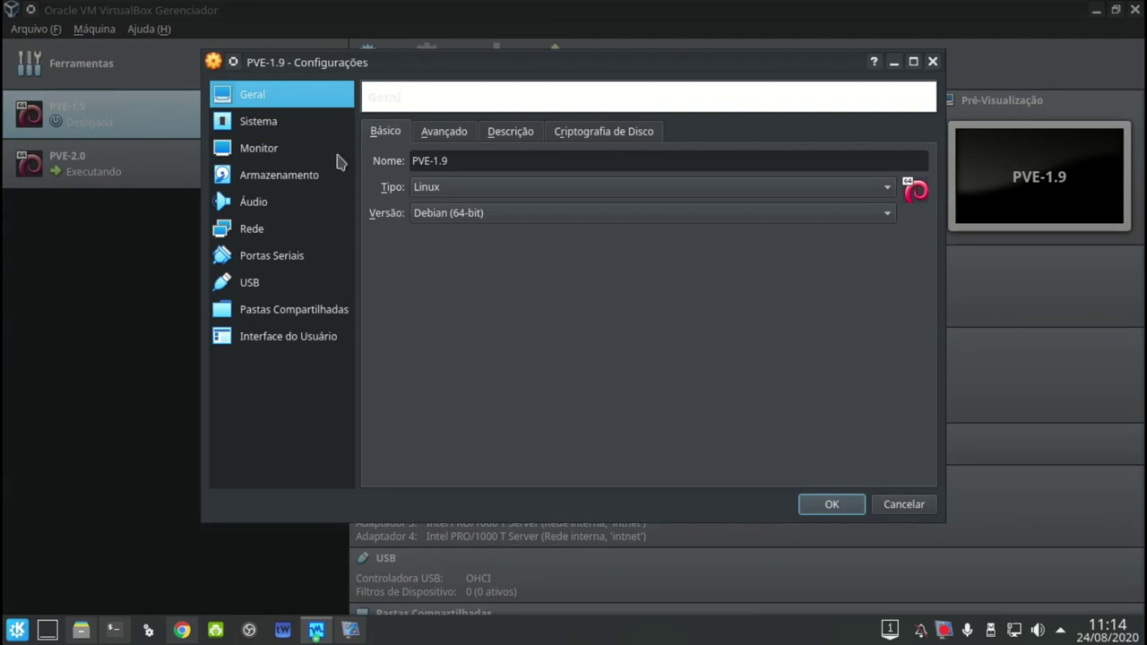
left_click(326, 158)
left_click(326, 122)
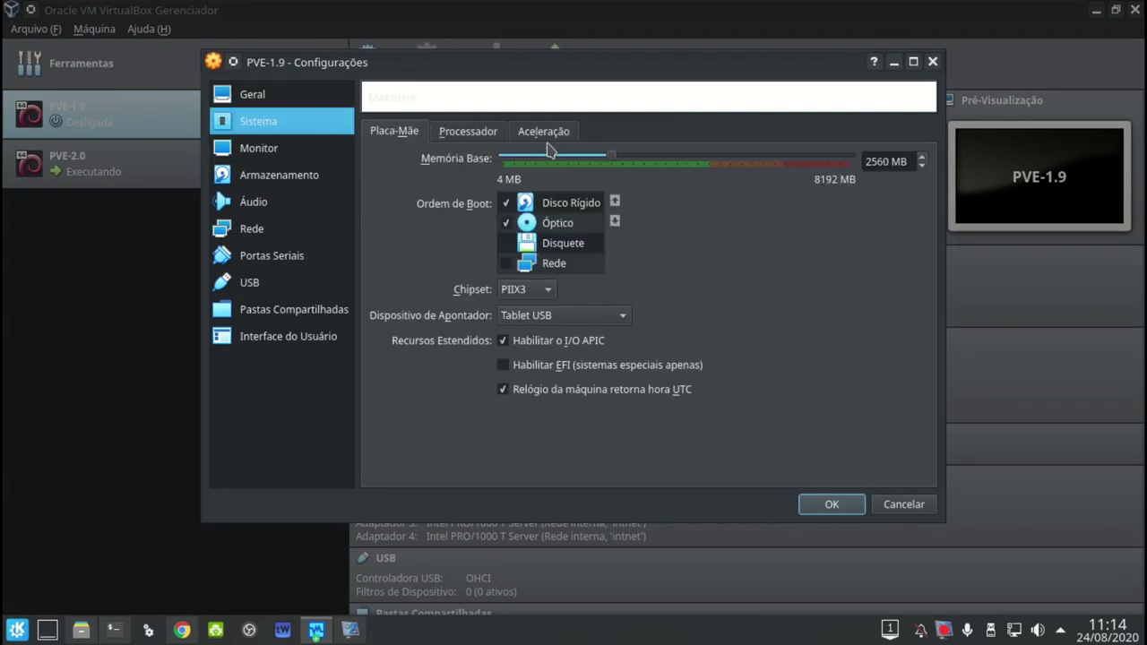
left_click(584, 159)
left_click(584, 160)
left_click(829, 504)
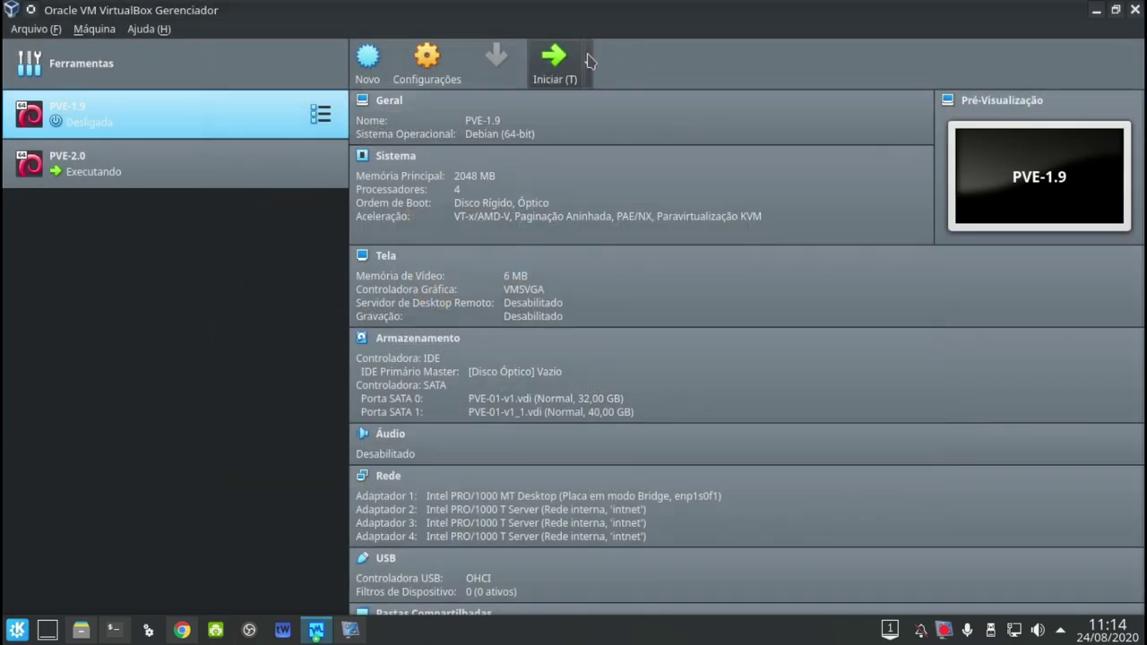
left_click(587, 62)
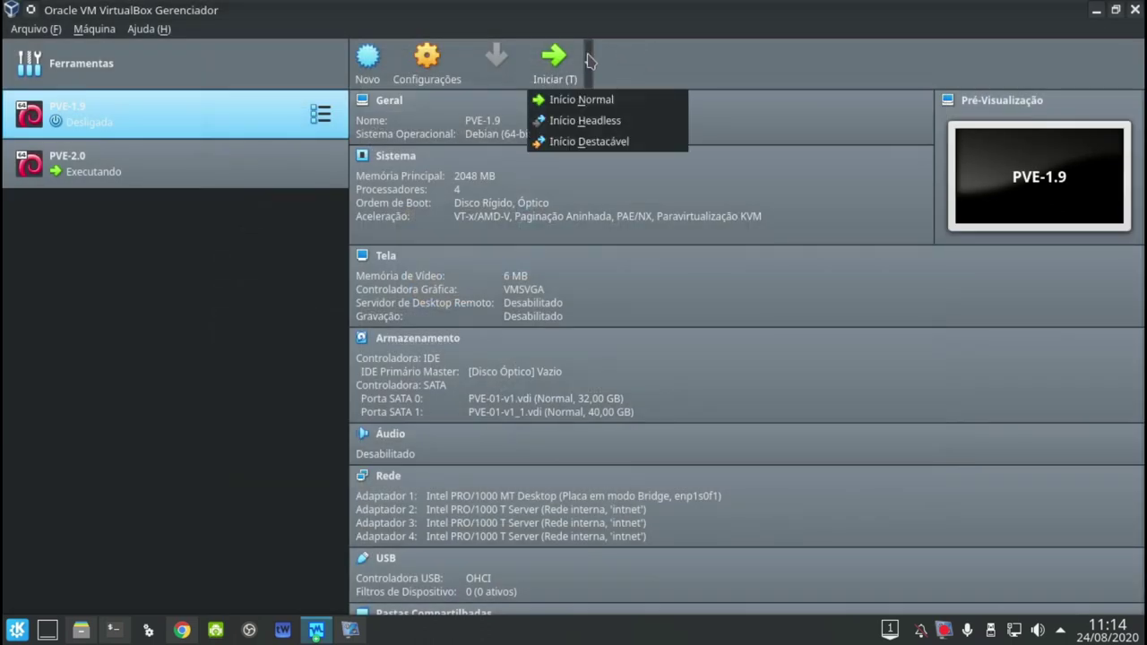
left_click(633, 61)
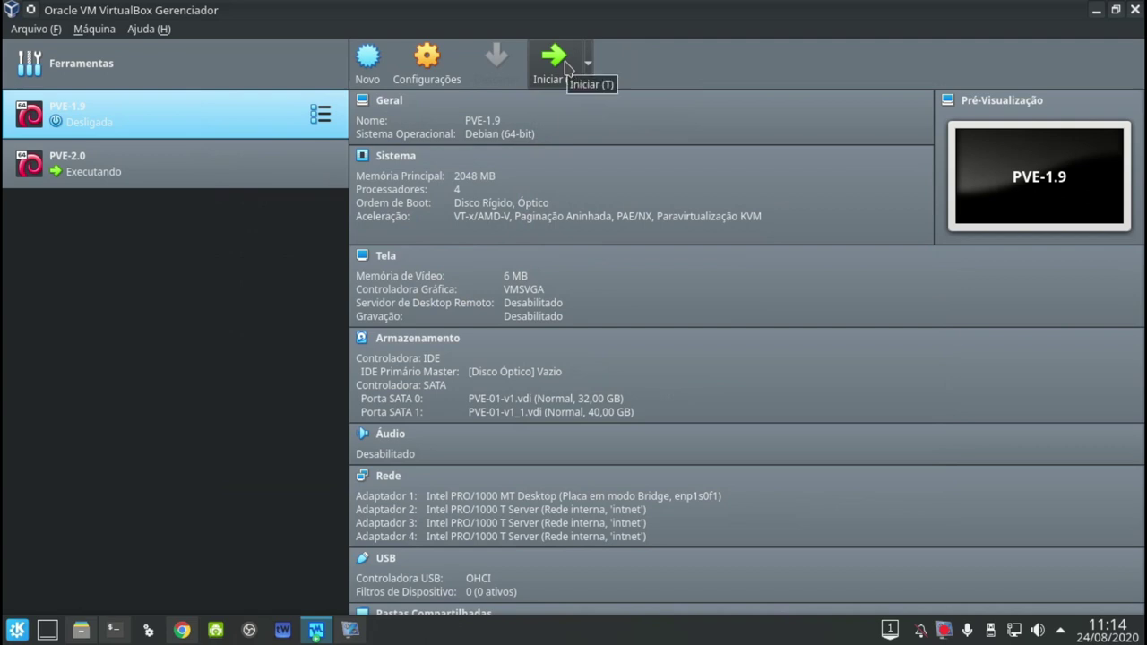
Start PVE-1.9, boot from the hard disk, and launch the first Proxmox GRUB entry
left_click(565, 66)
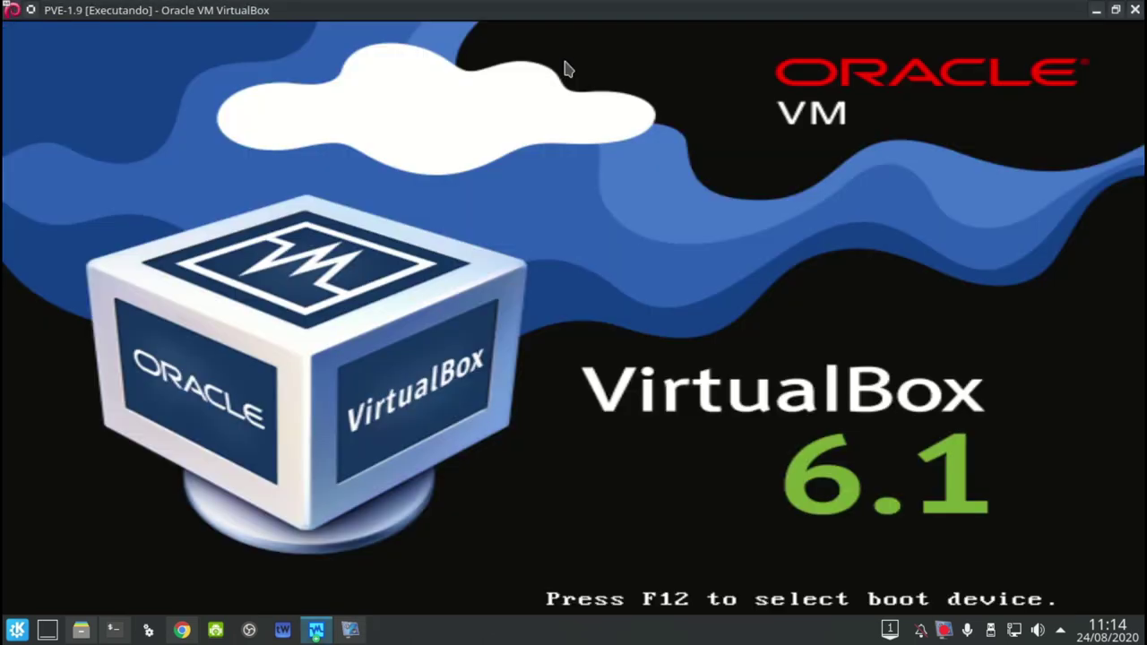
key("F12")
key("1")
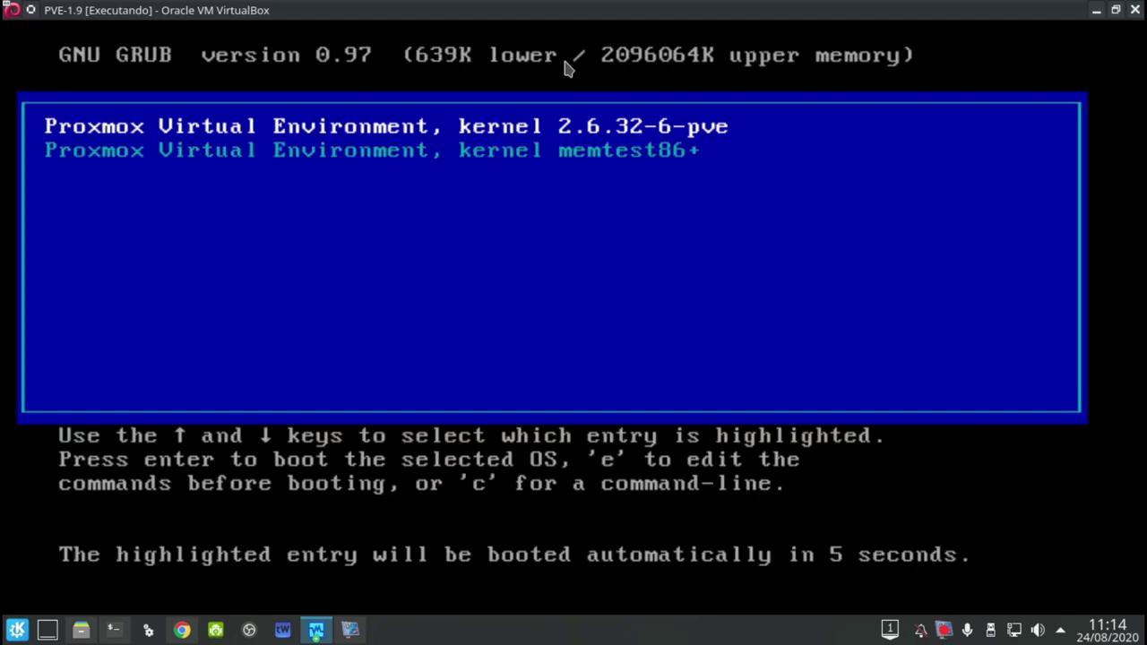
key("Return")
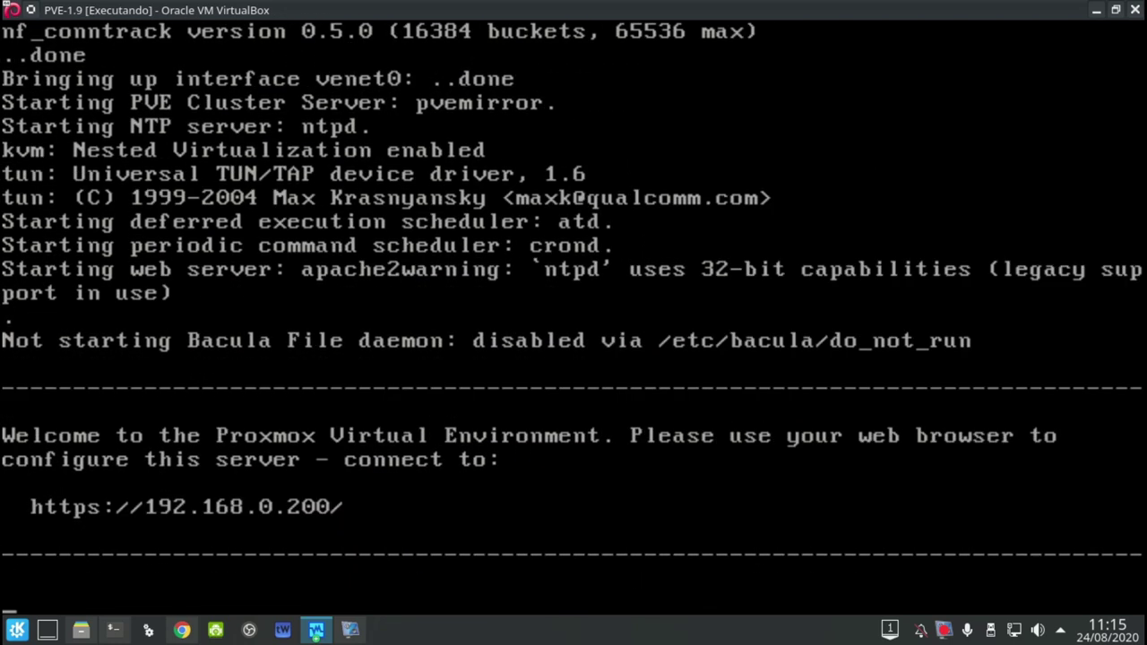
Log in to the console as root and begin typing a nano command
key("Return")
type("root")
key("Return")
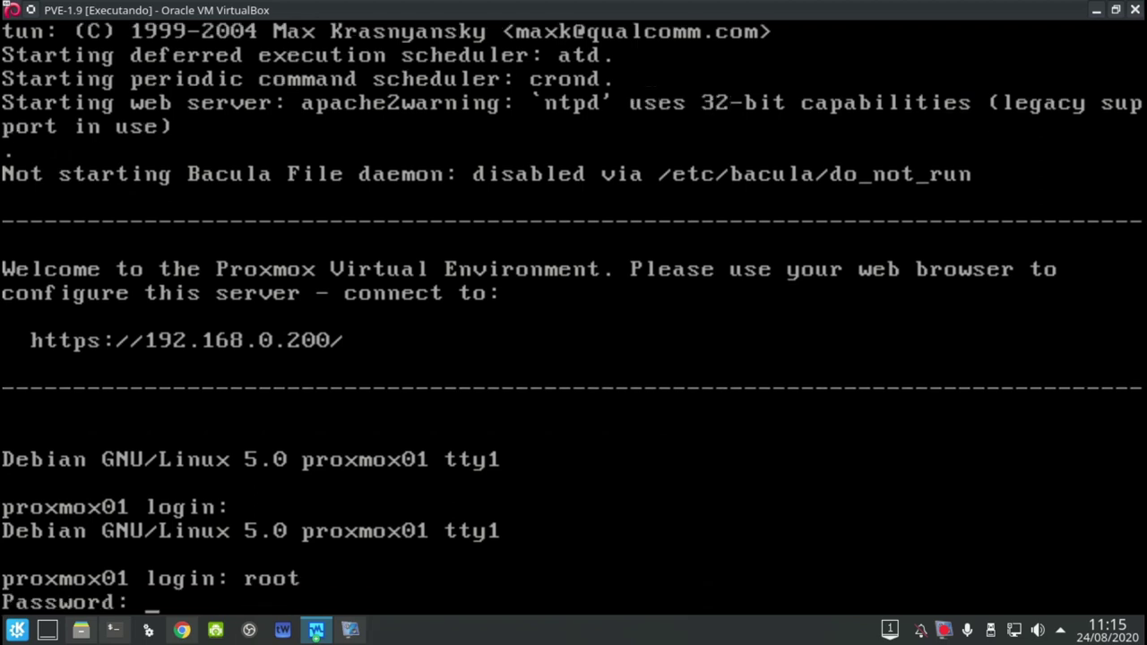
key("Return")
type("nano /etc/")
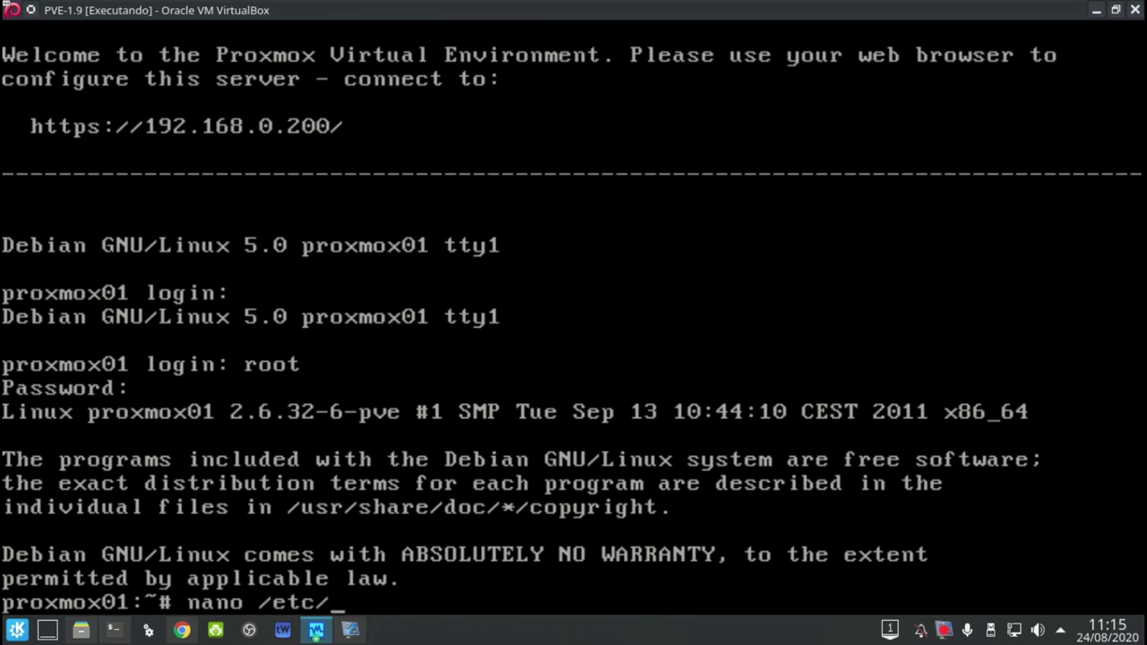
Open /etc/network/interfaces in nano and check the 192.168.0.200 address line
type("network/in")
key("Tab")
key("Return")
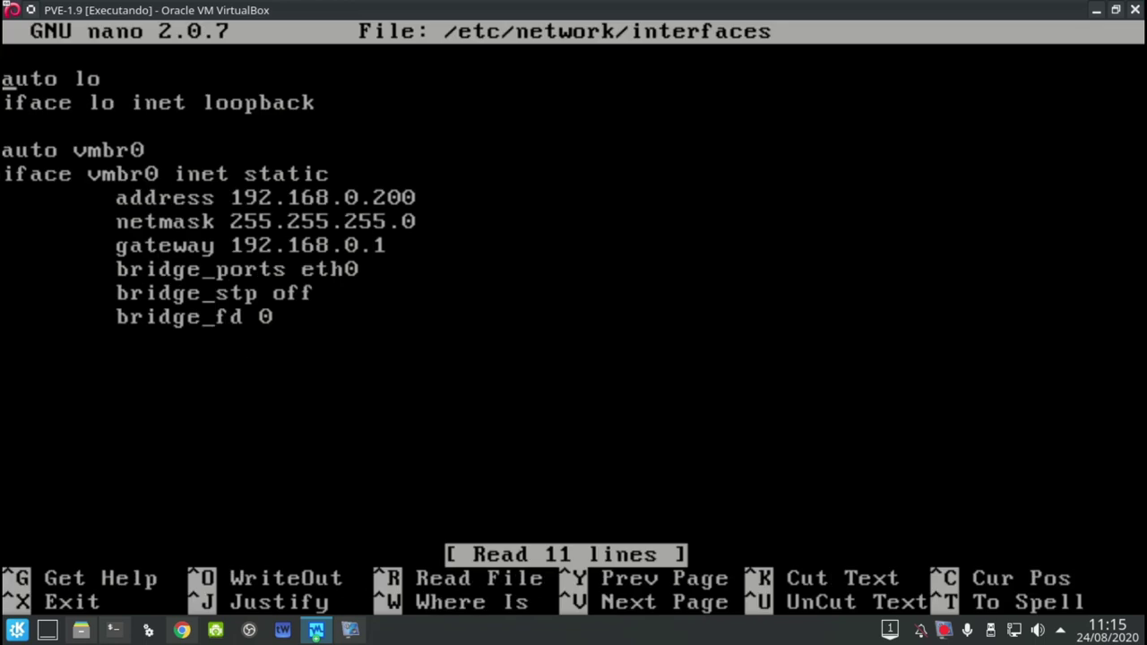
key("Up")
Exit nano without changes, log out of root, and minimize the PVE-1.9 window
left_click(314, 633)
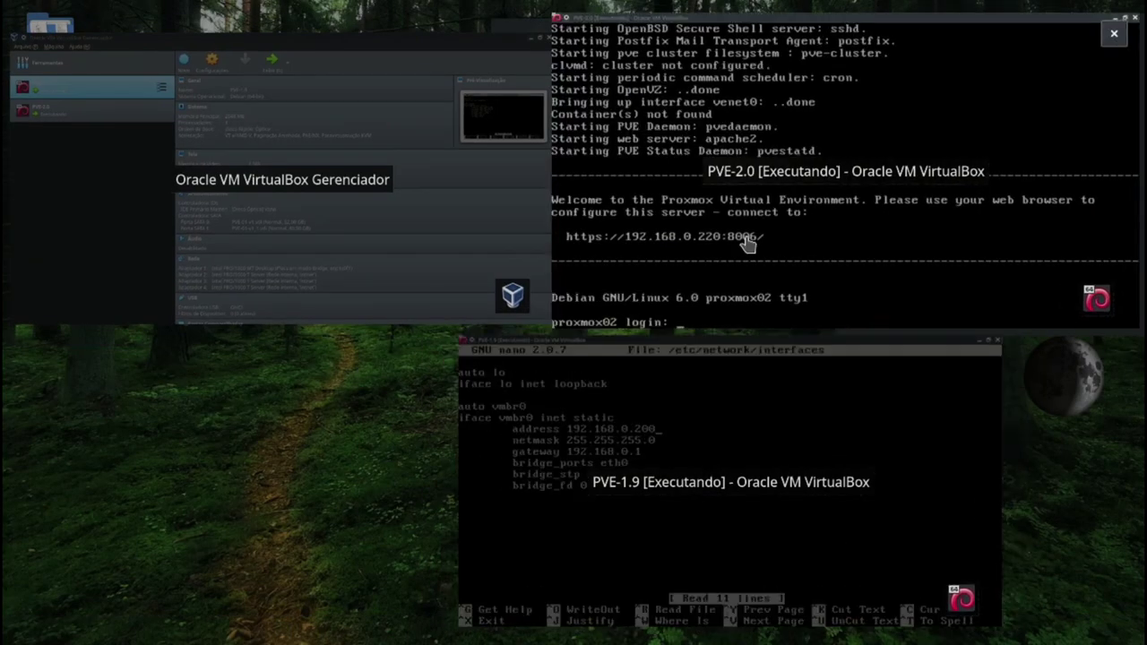
left_click(750, 374)
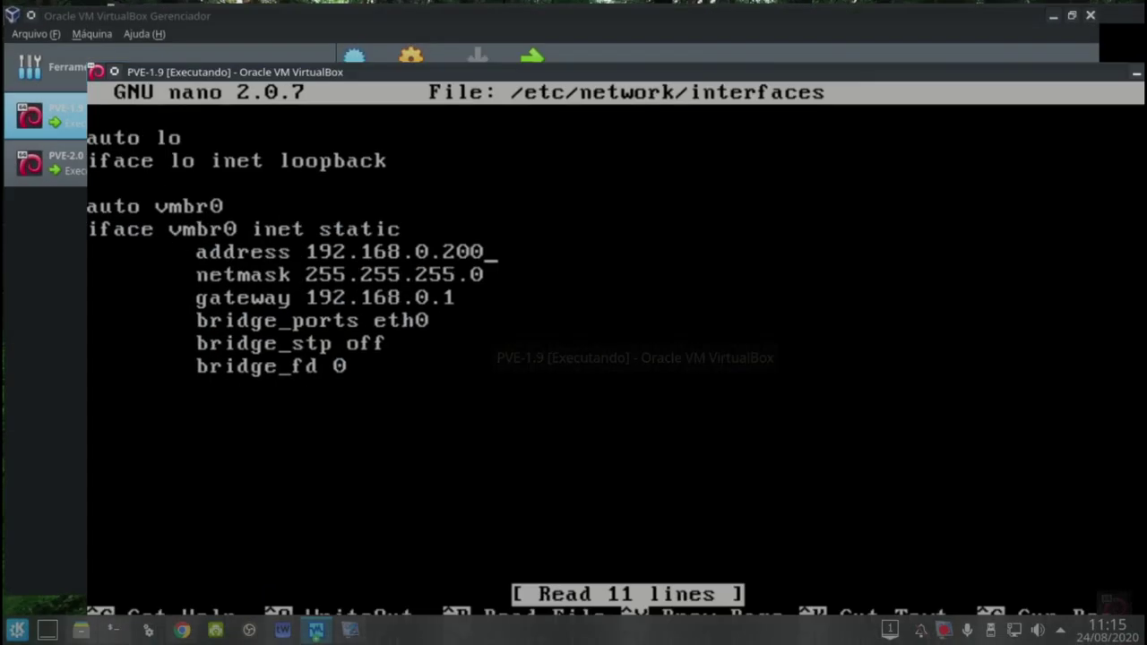
key("ctrl+x")
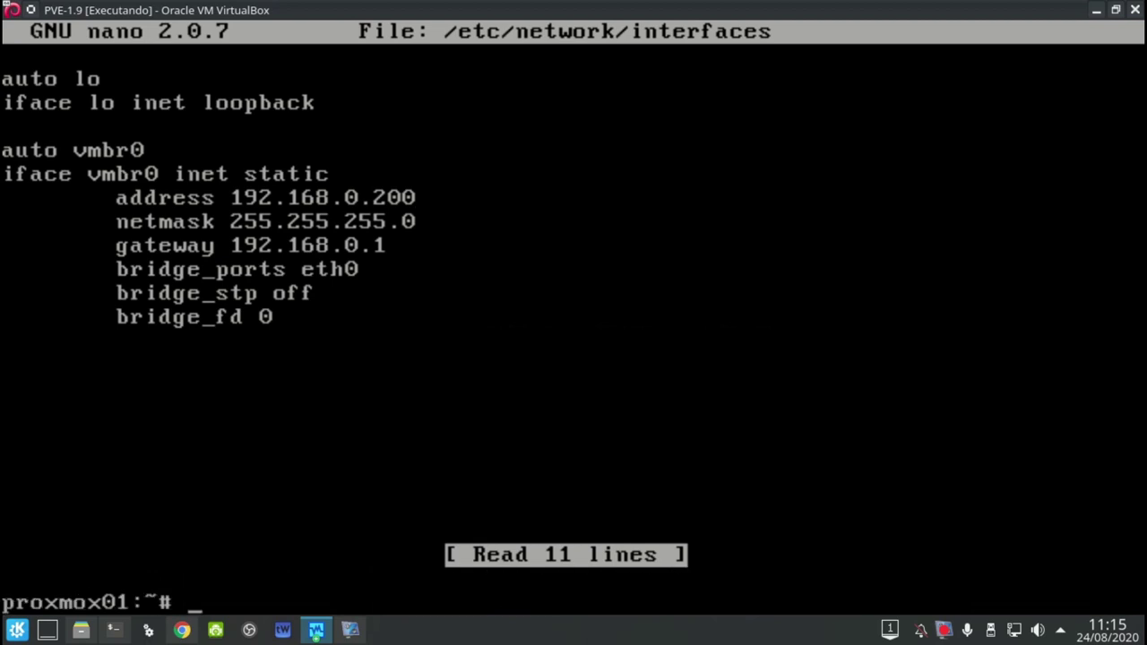
key("ctrl+d")
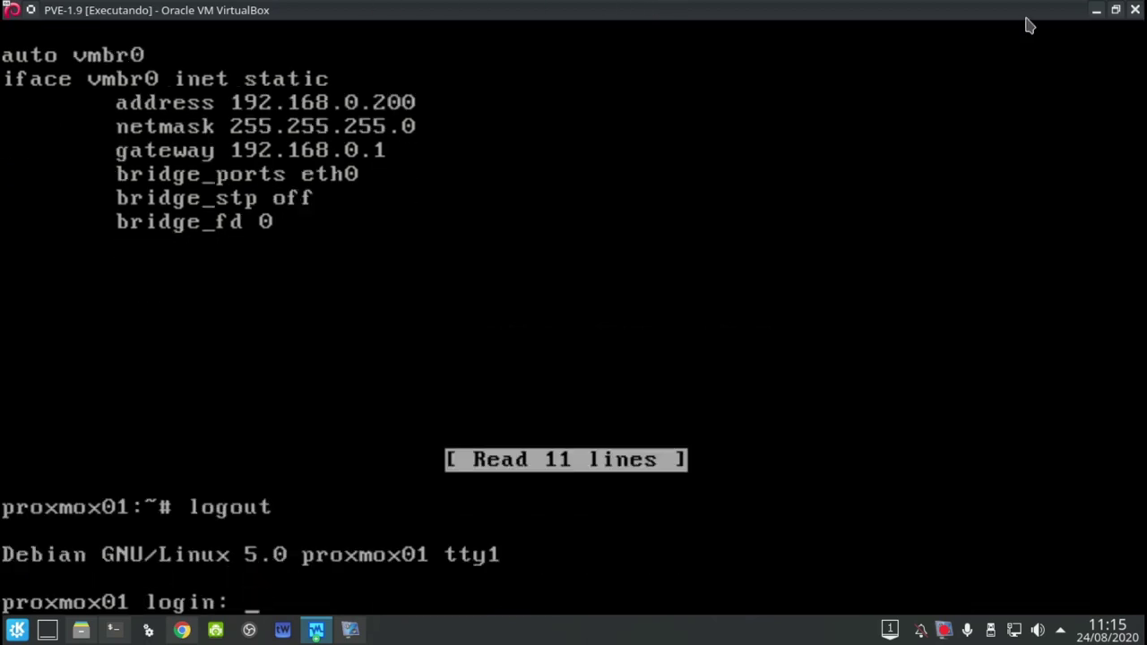
left_click(1092, 9)
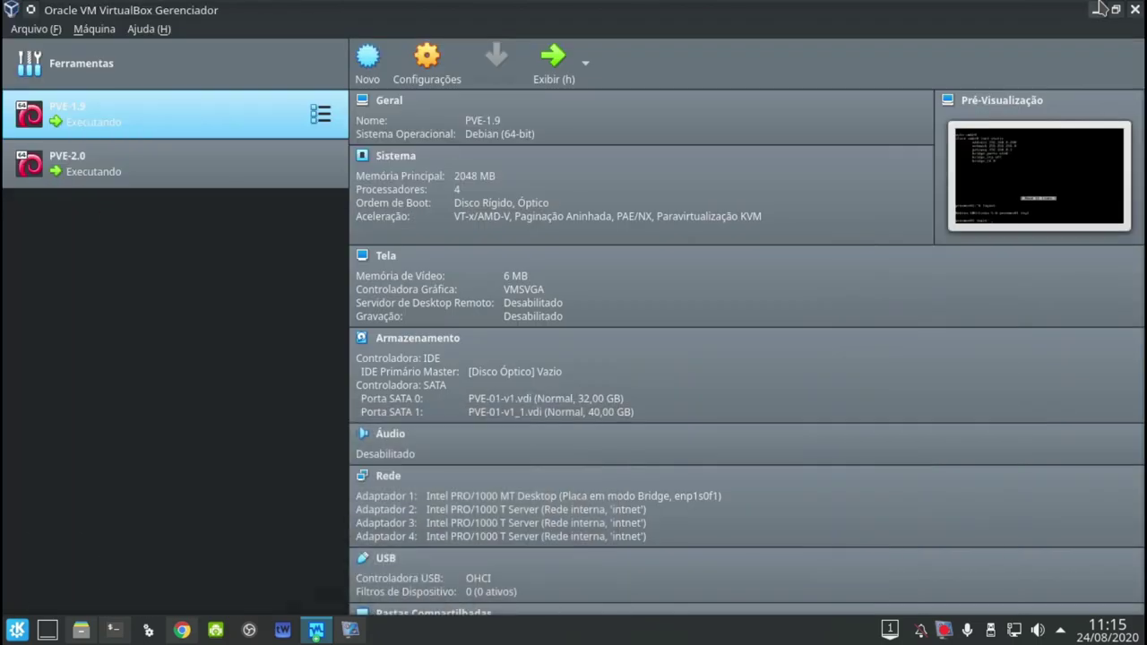
Minimize the VirtualBox windows and reload the ISO Images page in Chrome
left_click(1096, 9)
left_click(1099, 9)
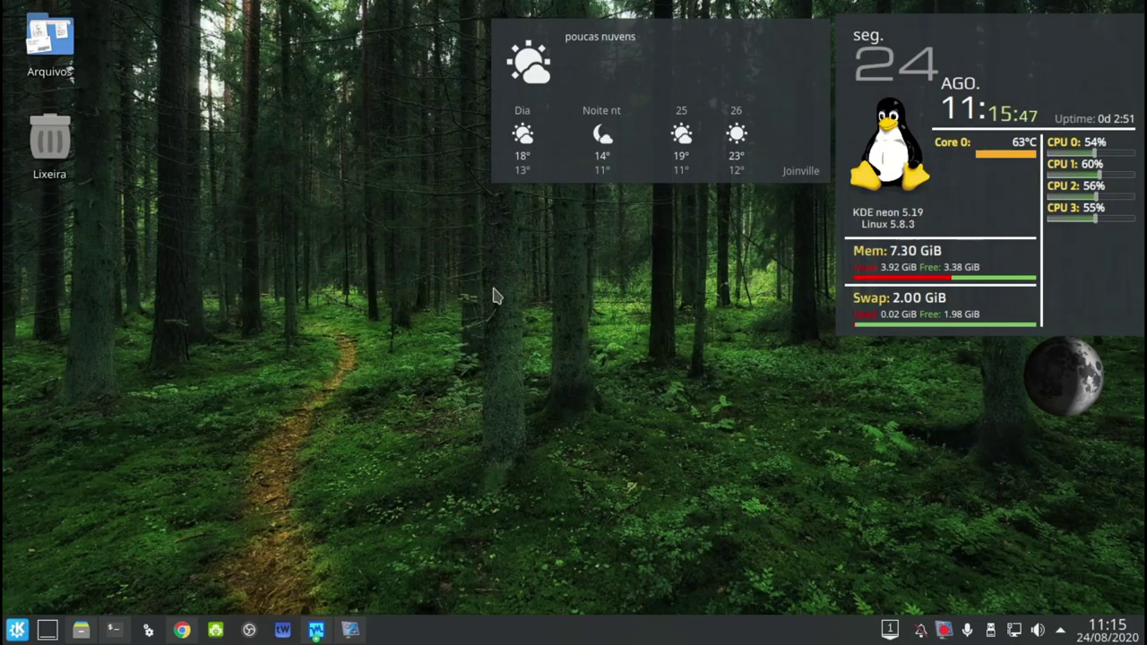
left_click(186, 630)
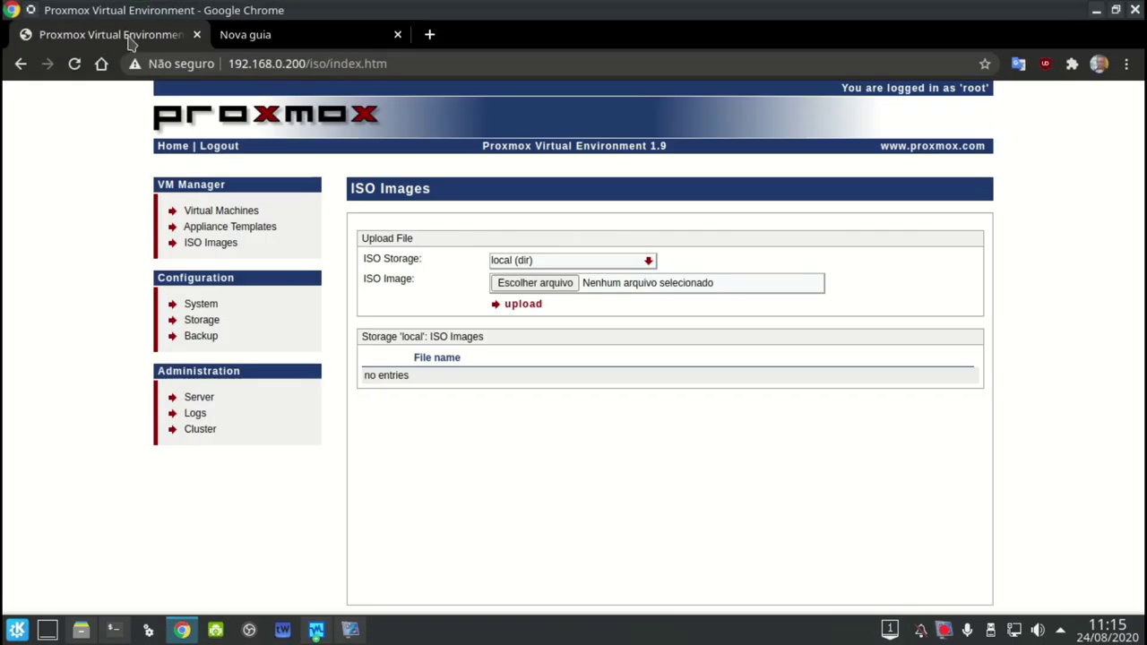
key("F5")
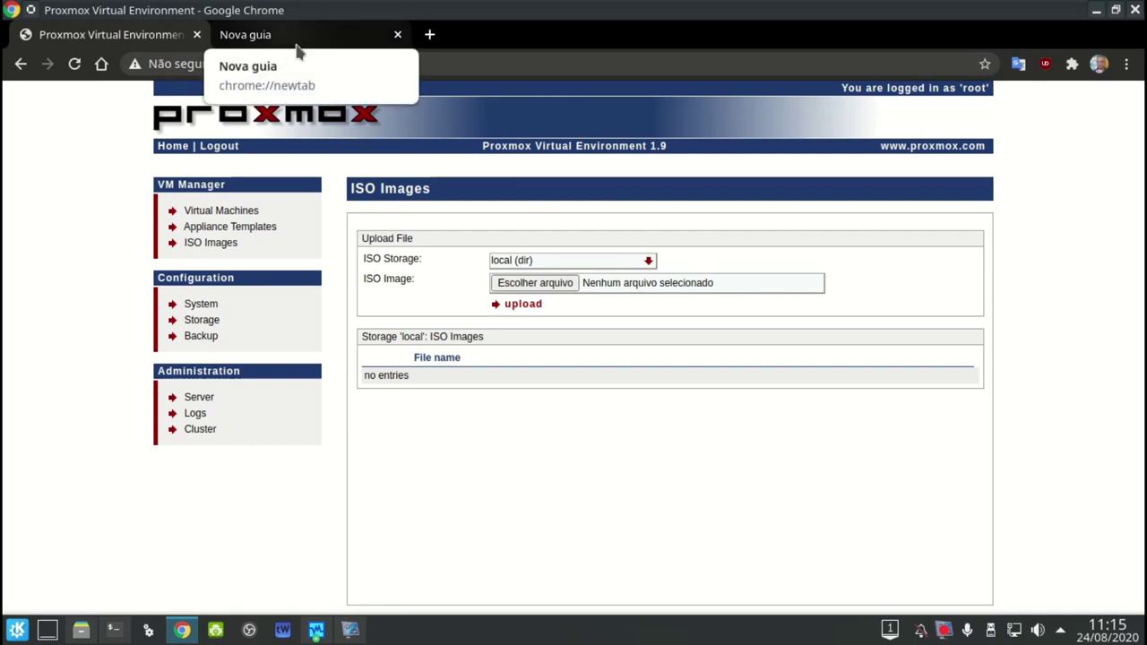
Select the server part of the 192.168.0.200 address, then bring up the VirtualBox windows
left_click(327, 72)
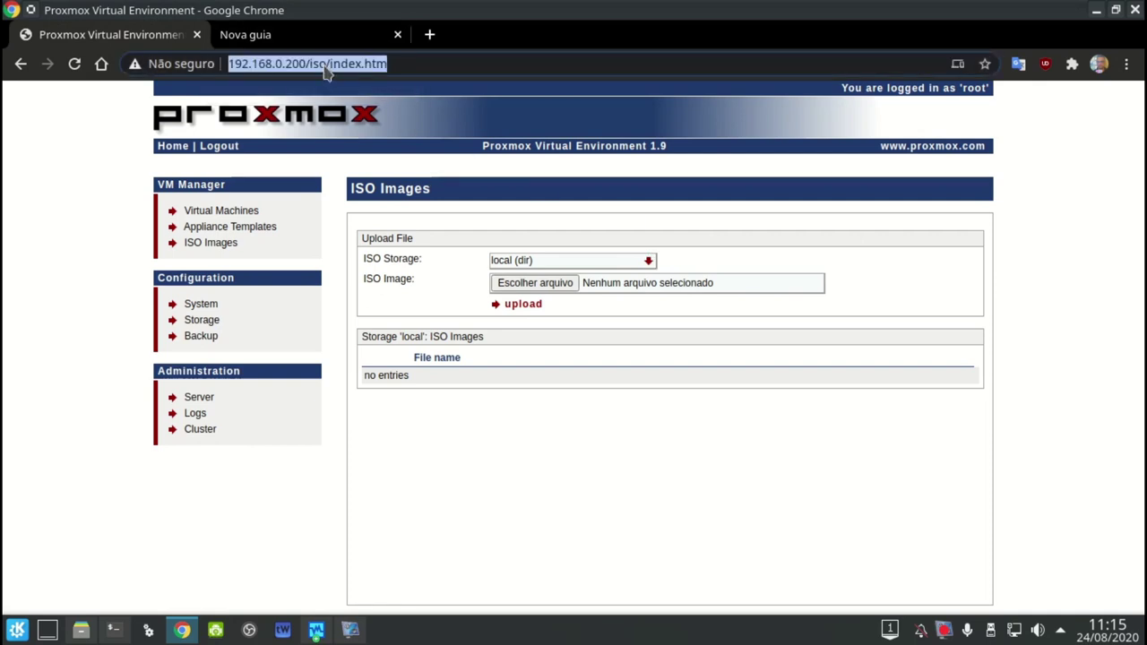
key("Home")
key("shift+Right")
key("shift+Right")
key("shift+Right")
key("shift+Right")
key("shift+Right")
key("shift+Right")
key("shift+Right")
key("shift+Right")
key("shift+Right")
key("shift+Right")
key("shift+Right")
key("shift+Right")
key("shift+Right")
key("shift+Right")
key("shift+Right")
key("shift+Right")
key("shift+Right")
key("shift+Right")
key("shift+Right")
key("shift+Right")
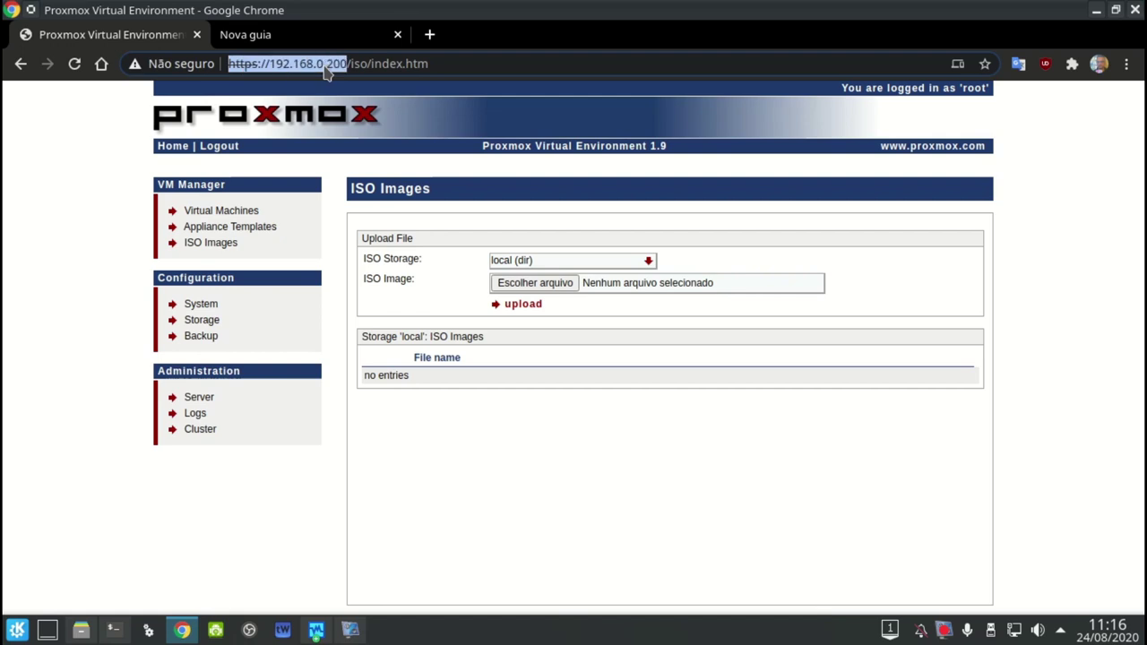
left_click(316, 630)
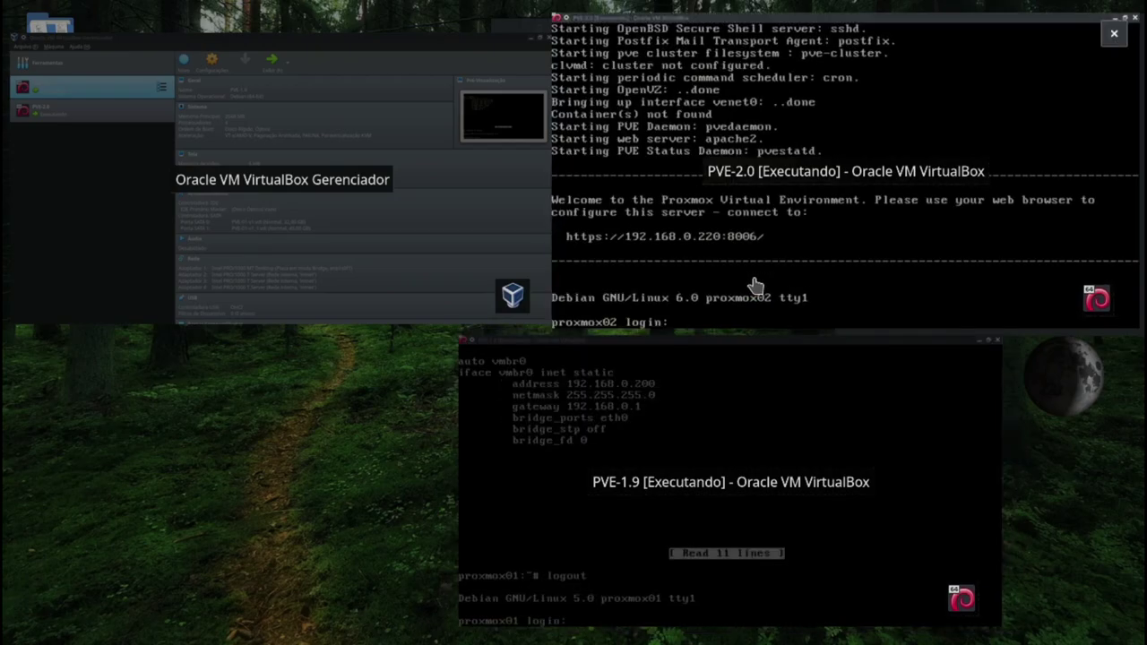
left_click(780, 251)
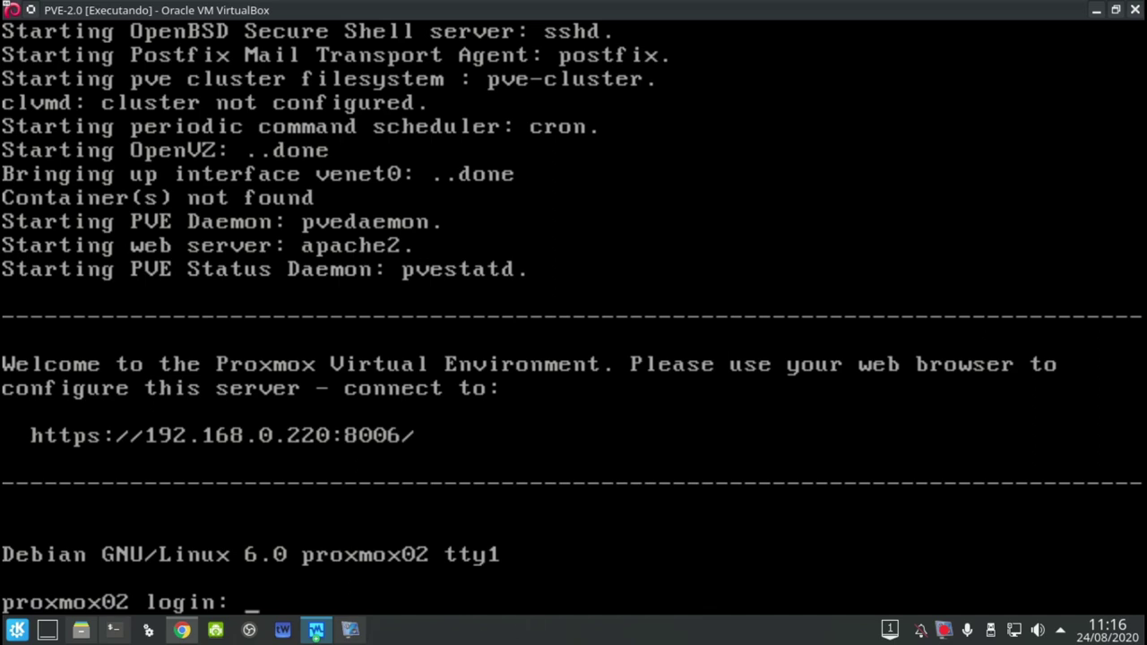
left_click(181, 630)
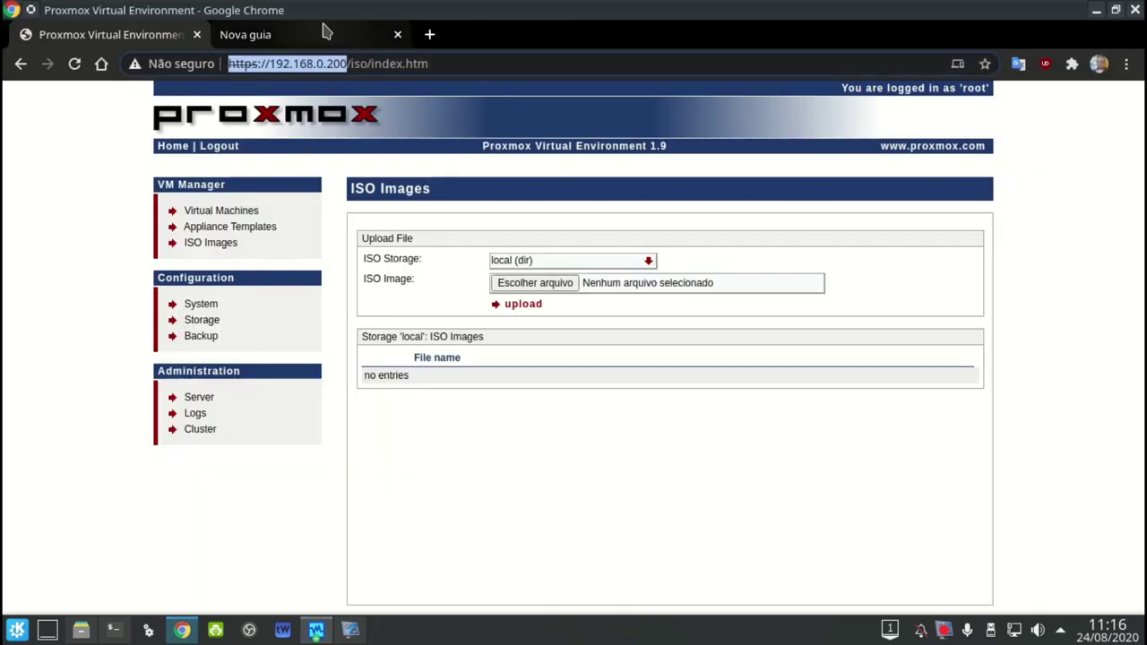
left_click(325, 33)
left_click(315, 61)
key("ctrl+v")
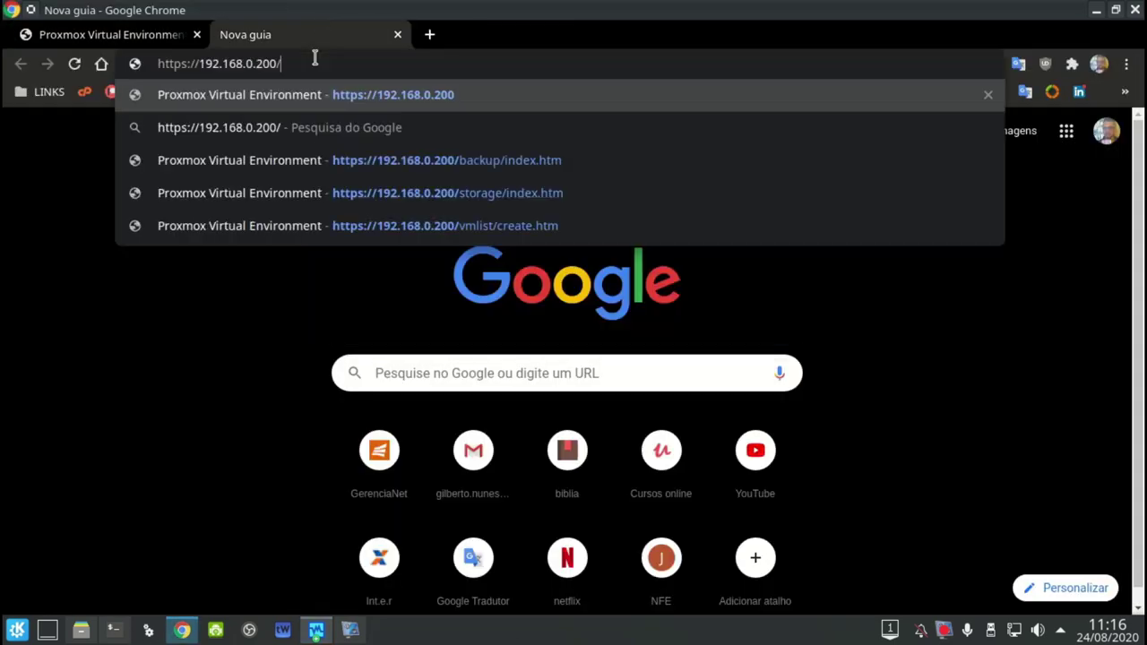
key("Left")
key("Left")
key("Left")
type("2")
key("Delete")
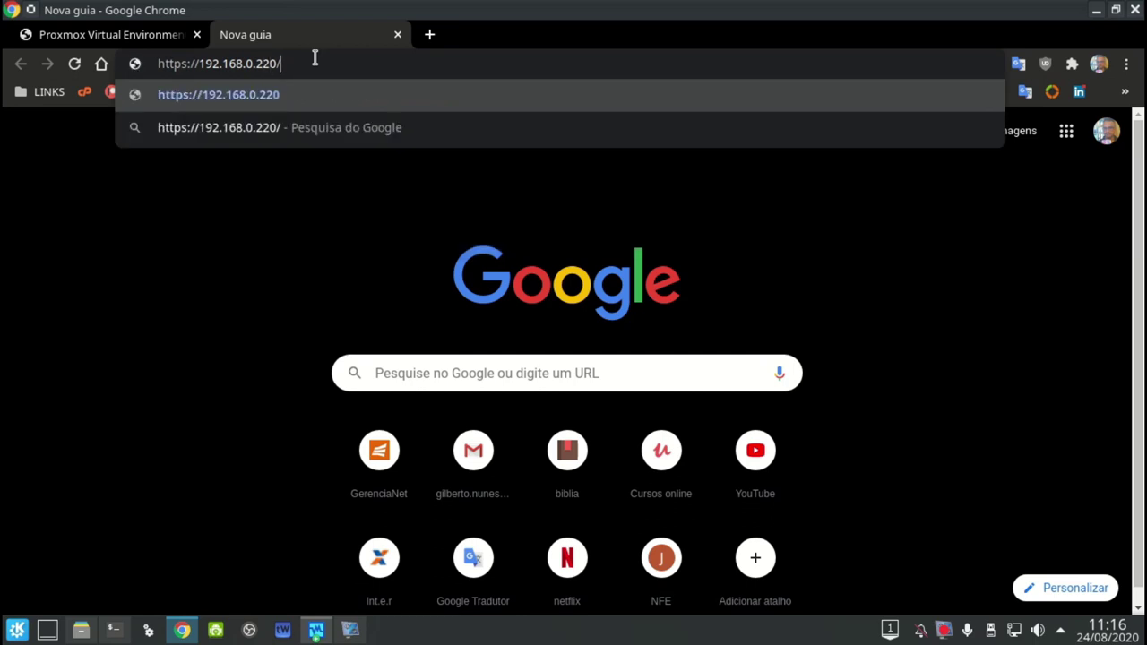
key("End")
key("BackSpace")
type(":8006")
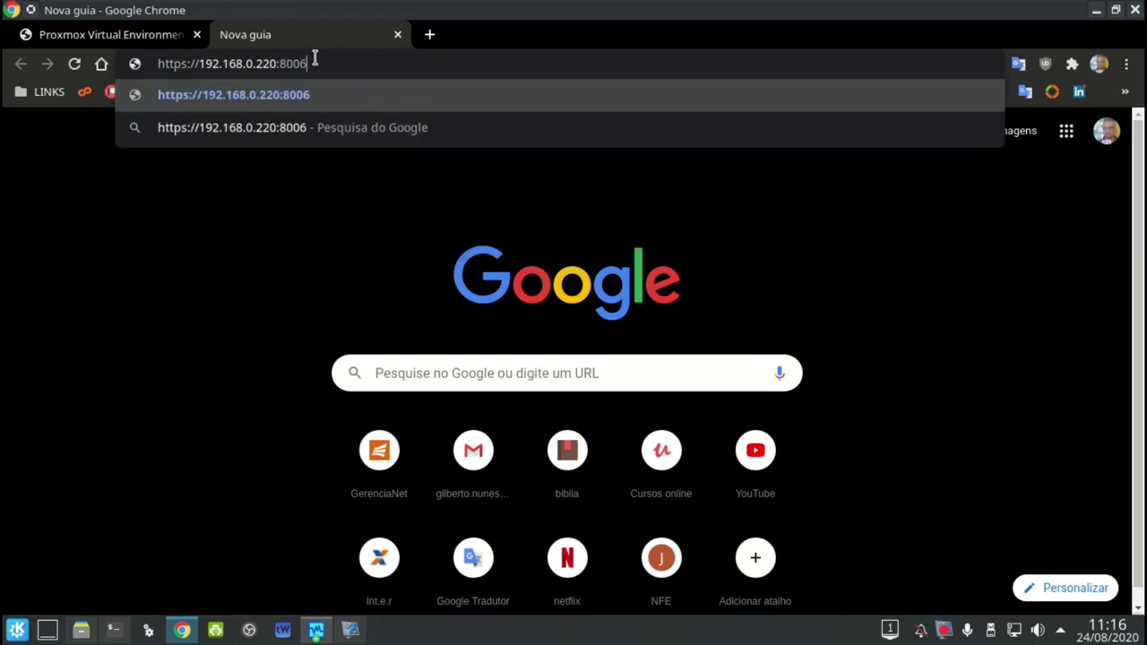
key("Return")
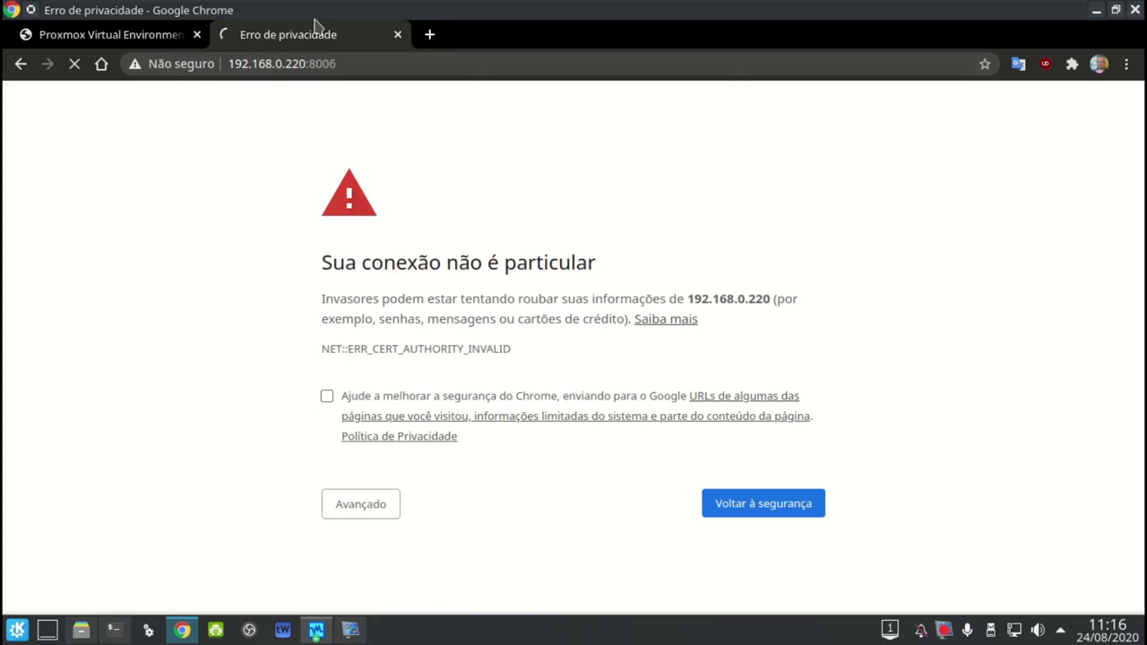
Proceed past the untrusted-certificate warning via Advanced to the 192.168.0.220 site
left_click(371, 505)
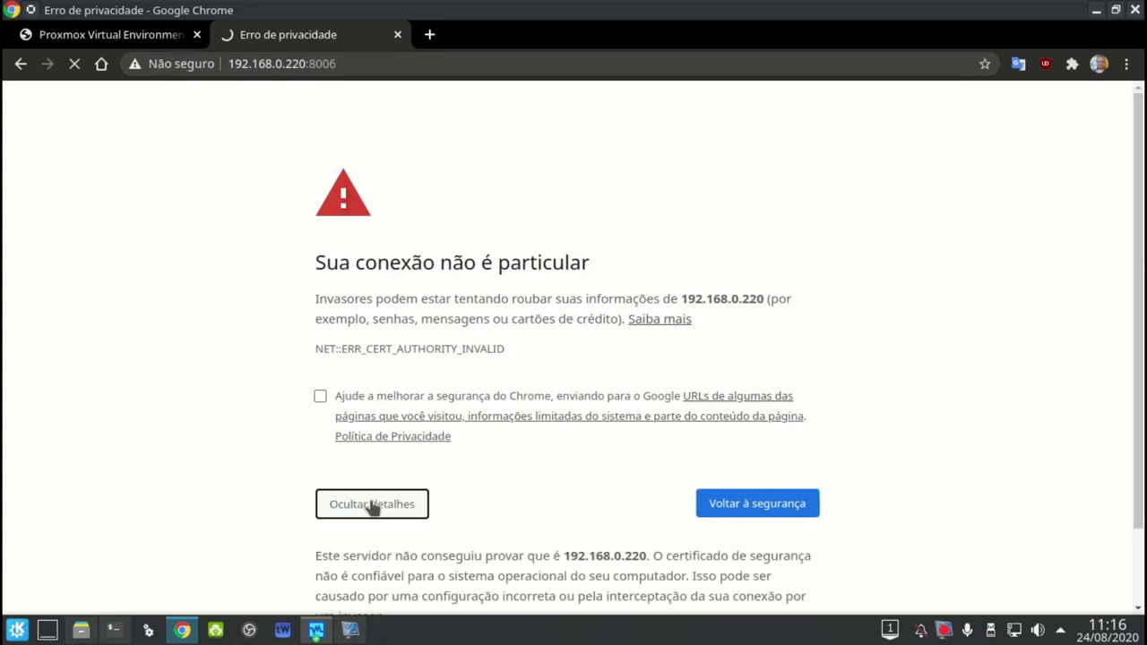
scroll(372, 506, "down", 2)
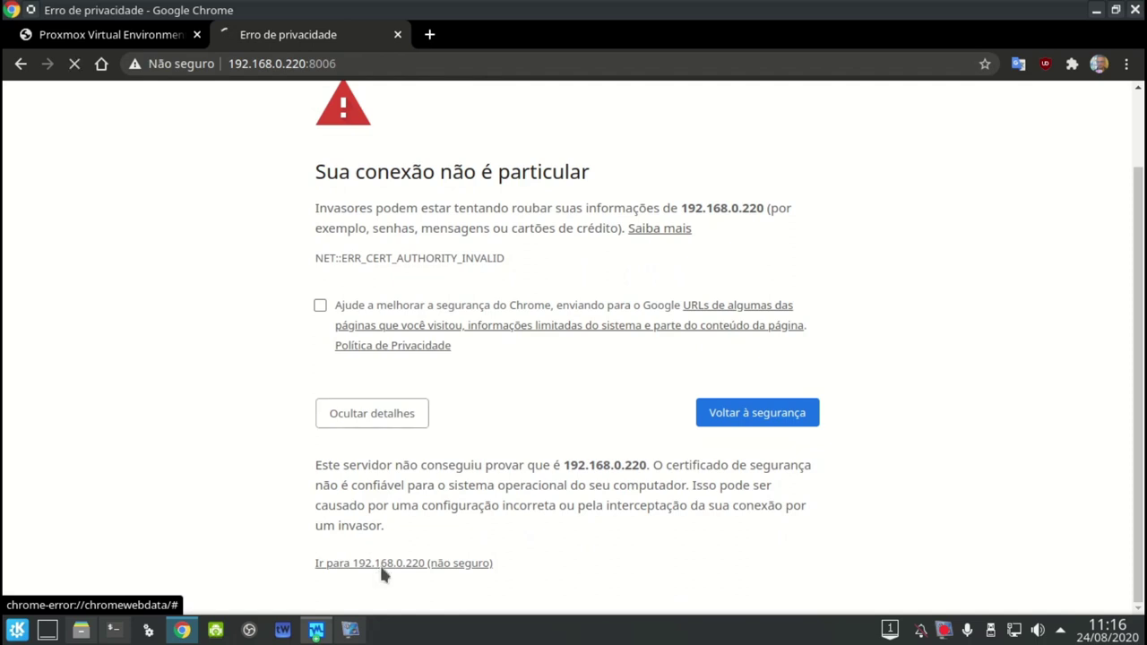
left_click(379, 565)
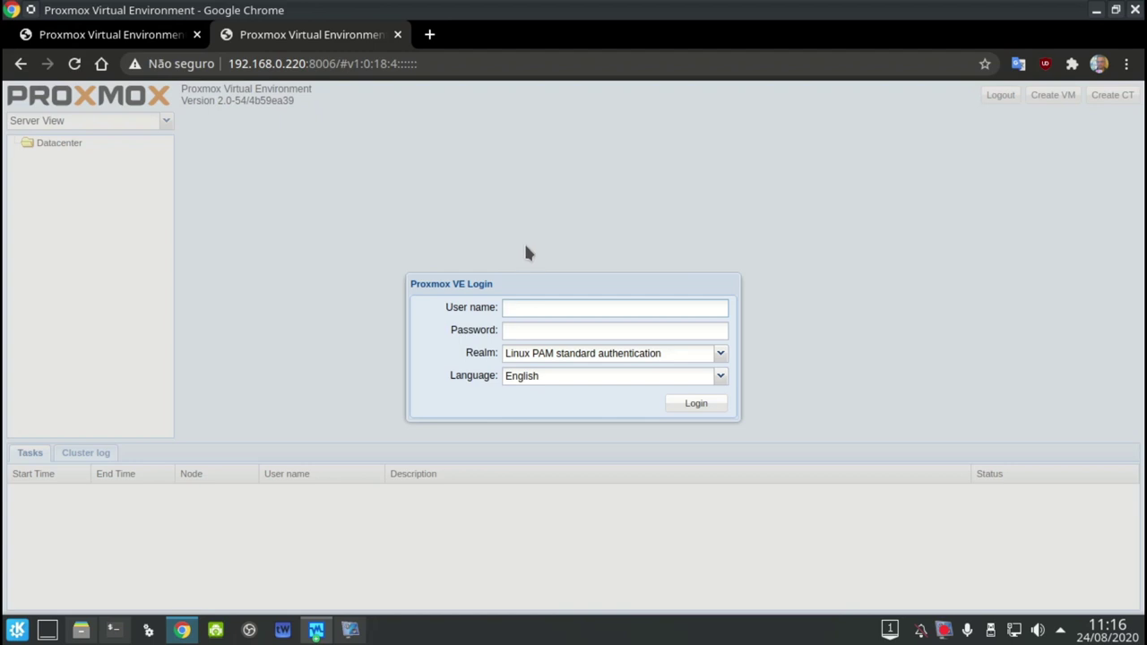
Log out of the Proxmox VE 1.9 web interface in the first tab
left_click(143, 32)
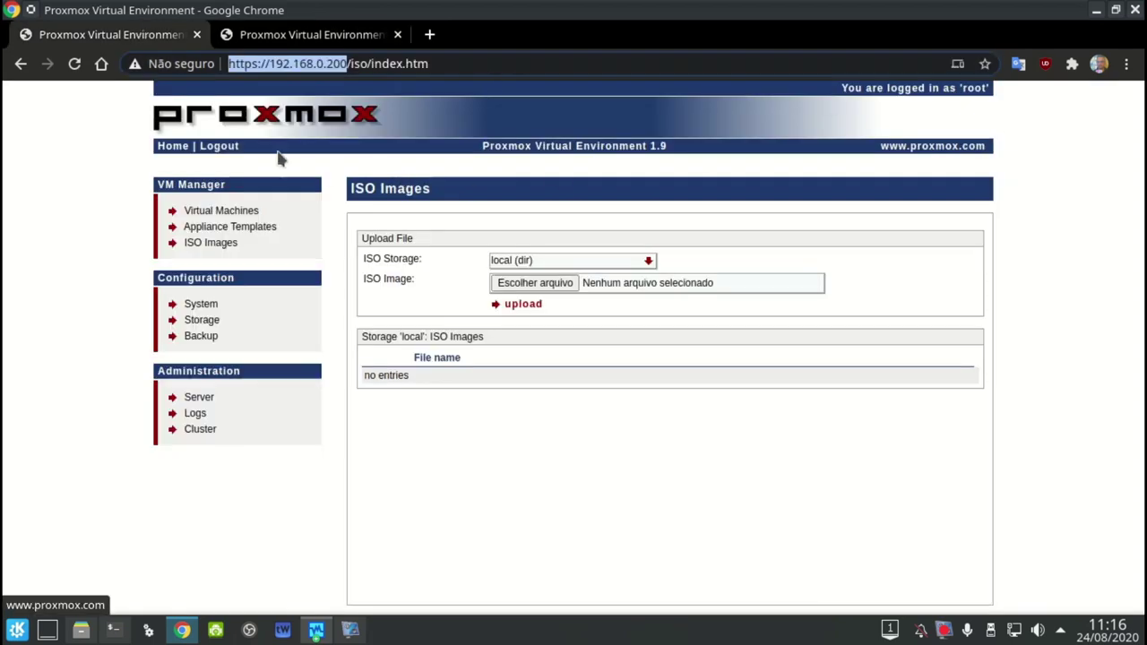
left_click(242, 148)
left_click(229, 146)
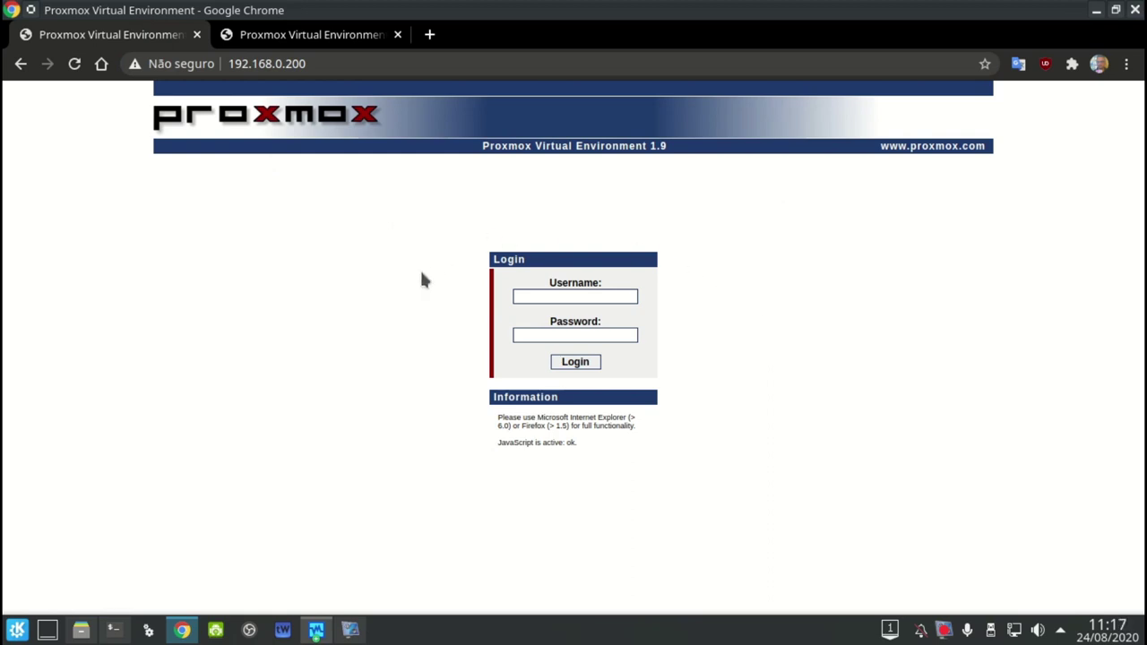
Log in to the Proxmox VE 2.0 server as root, keeping the default realm and English language
left_click(350, 39)
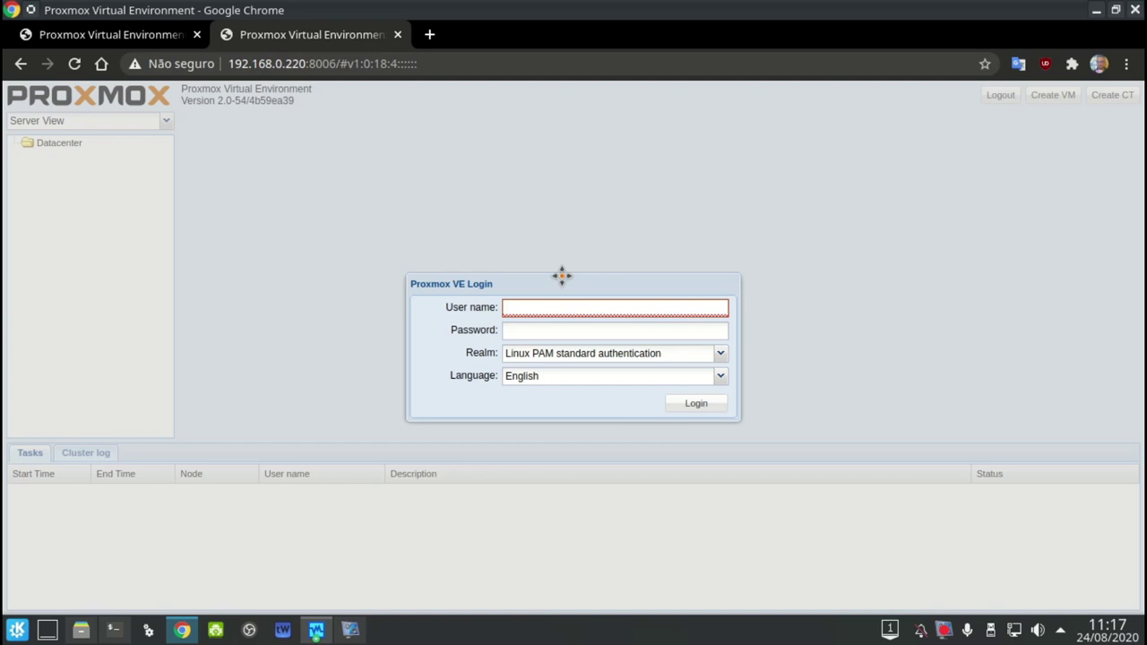
left_click(720, 355)
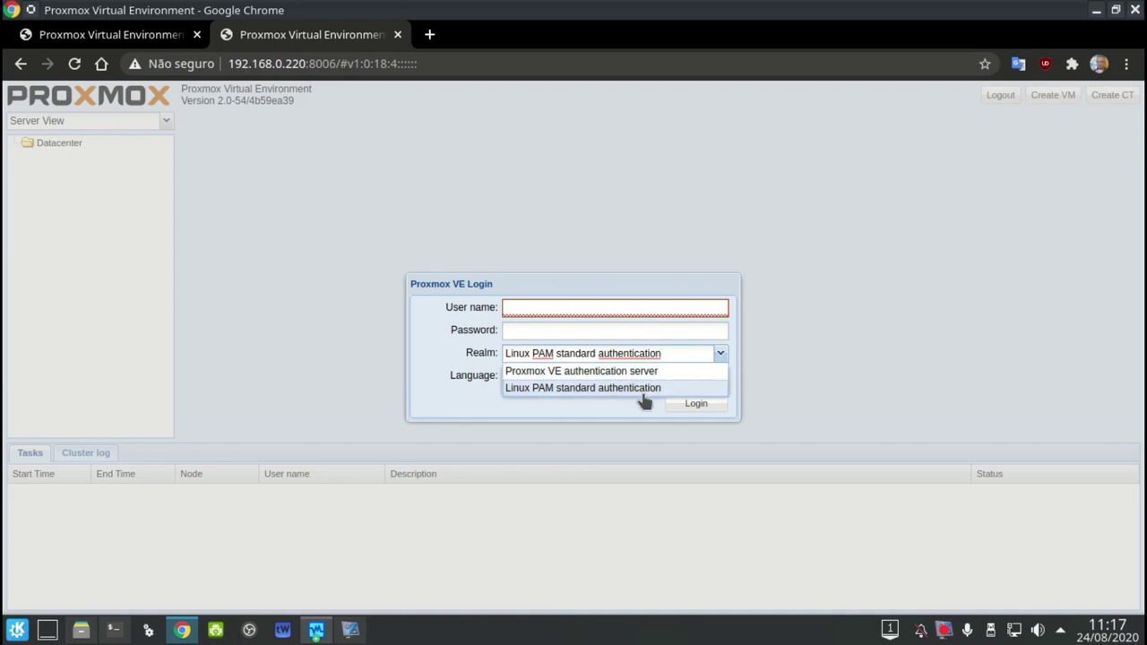
left_click(466, 335)
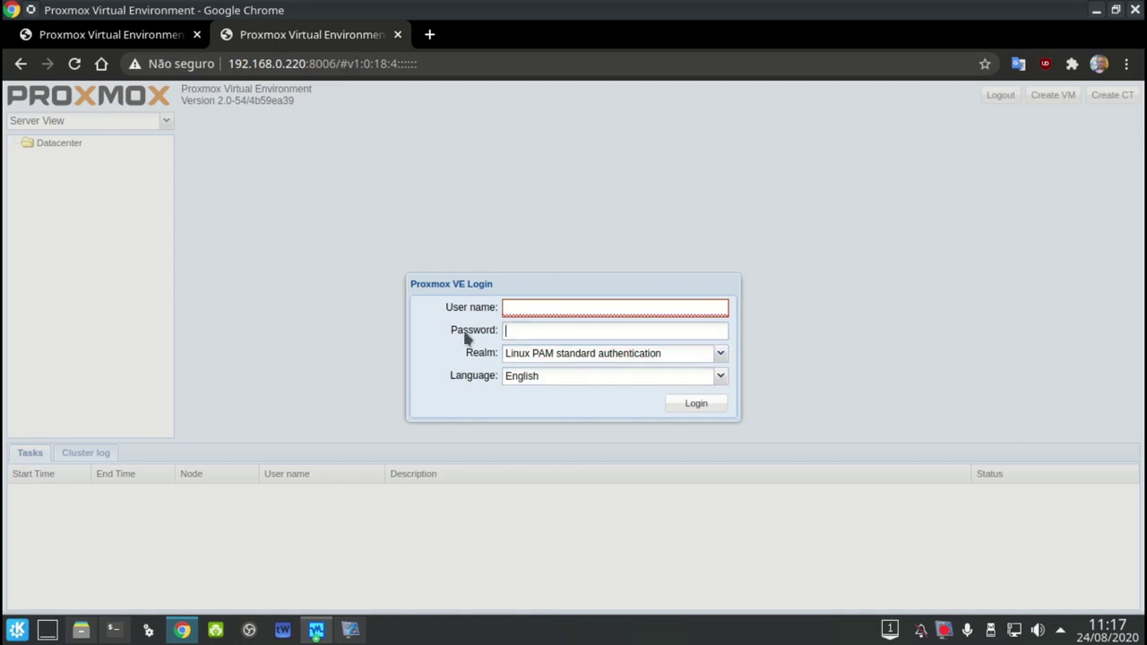
left_click(519, 381)
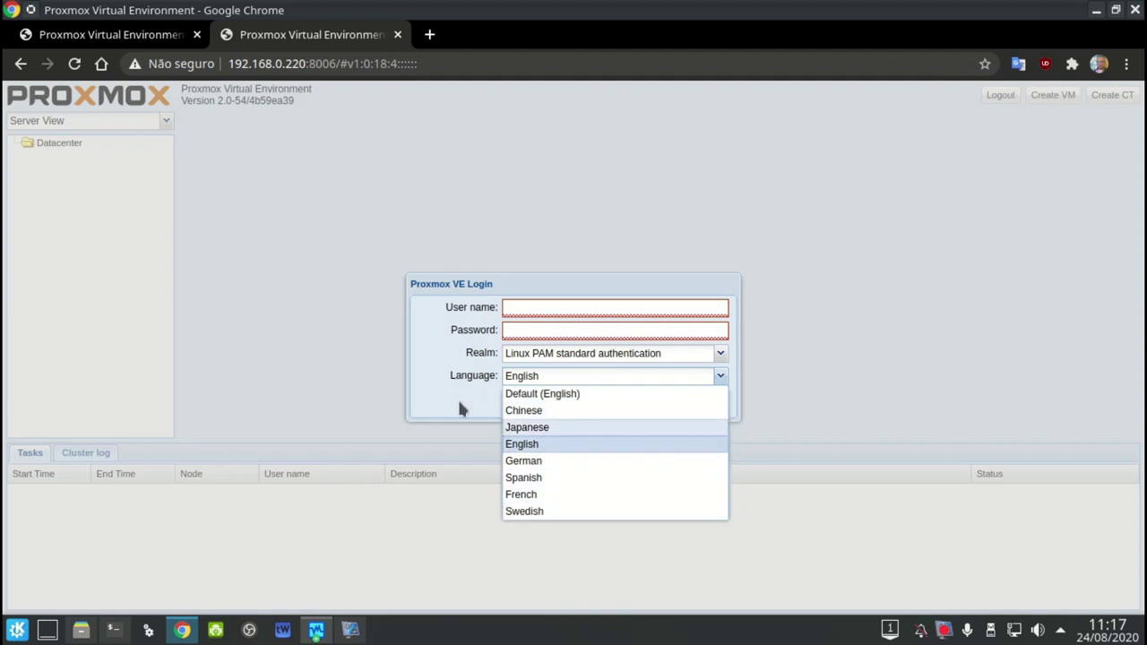
left_click(429, 370)
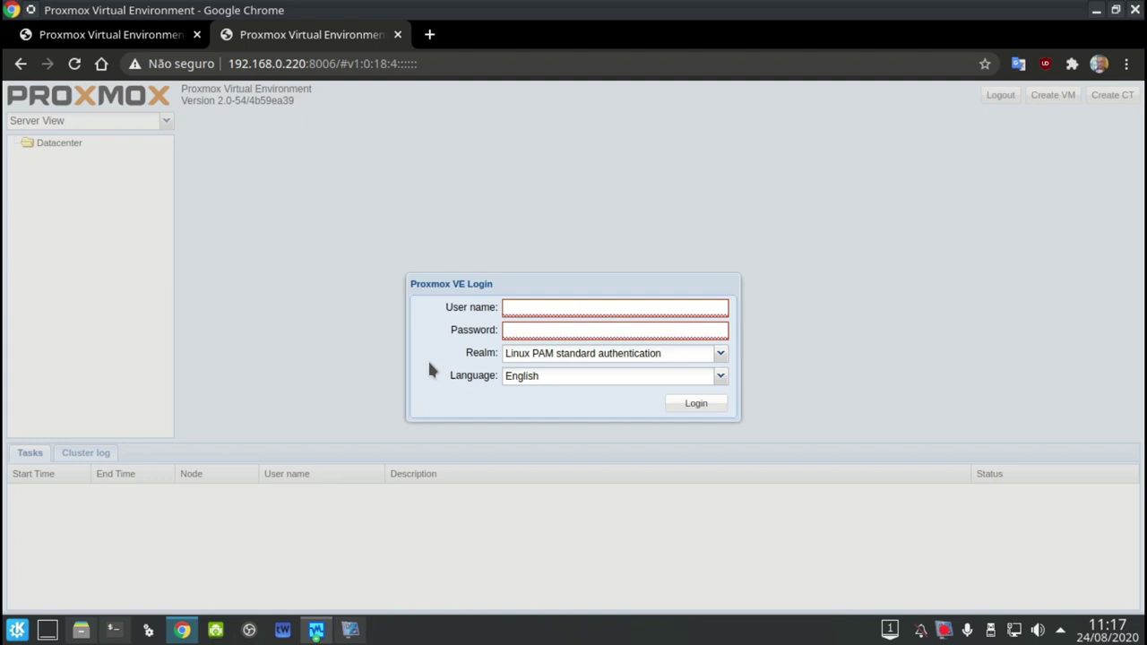
left_click(514, 309)
type("root")
key("Tab")
type("*******")
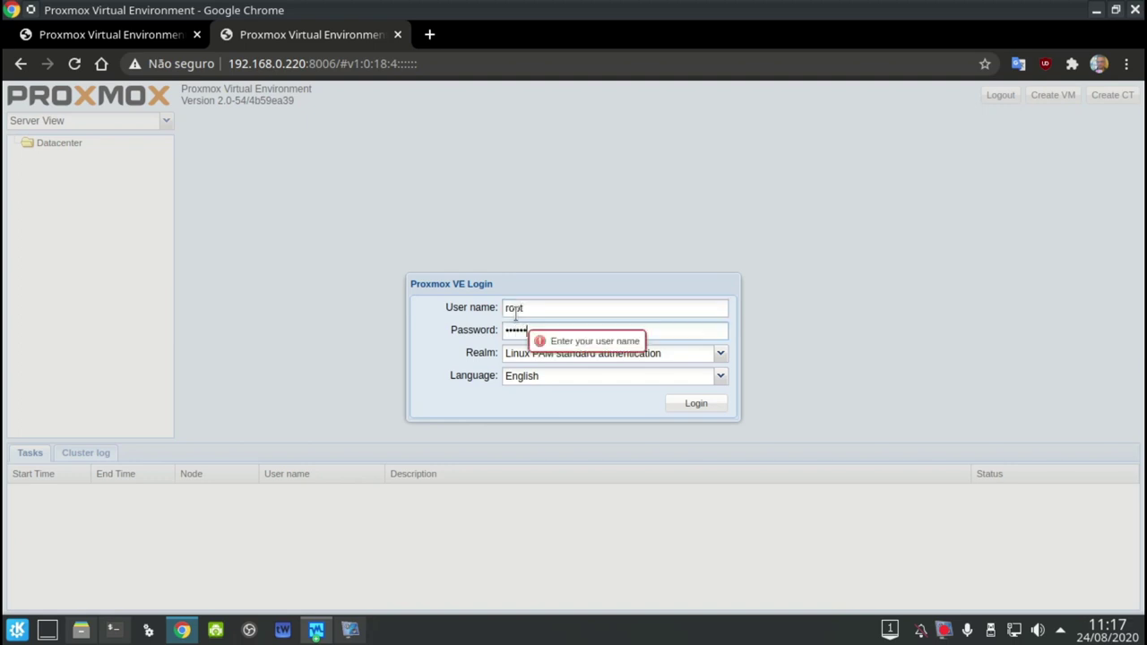
key("Return")
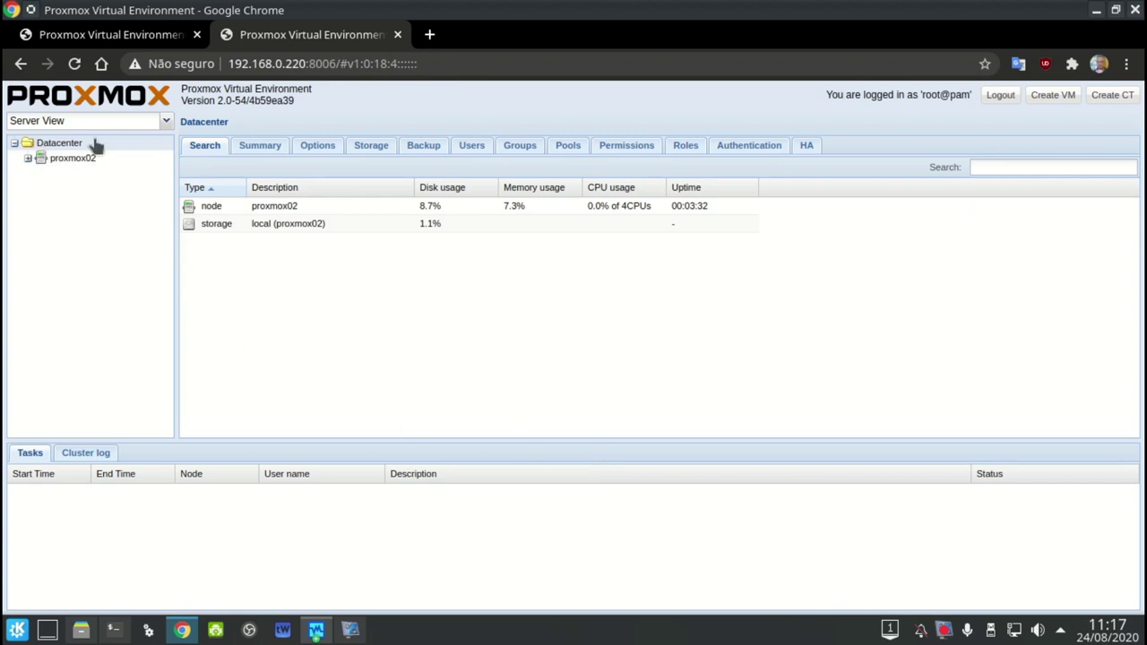
Expand and select node proxmox02 in the resource tree, leaving the view mode unchanged
left_click(165, 121)
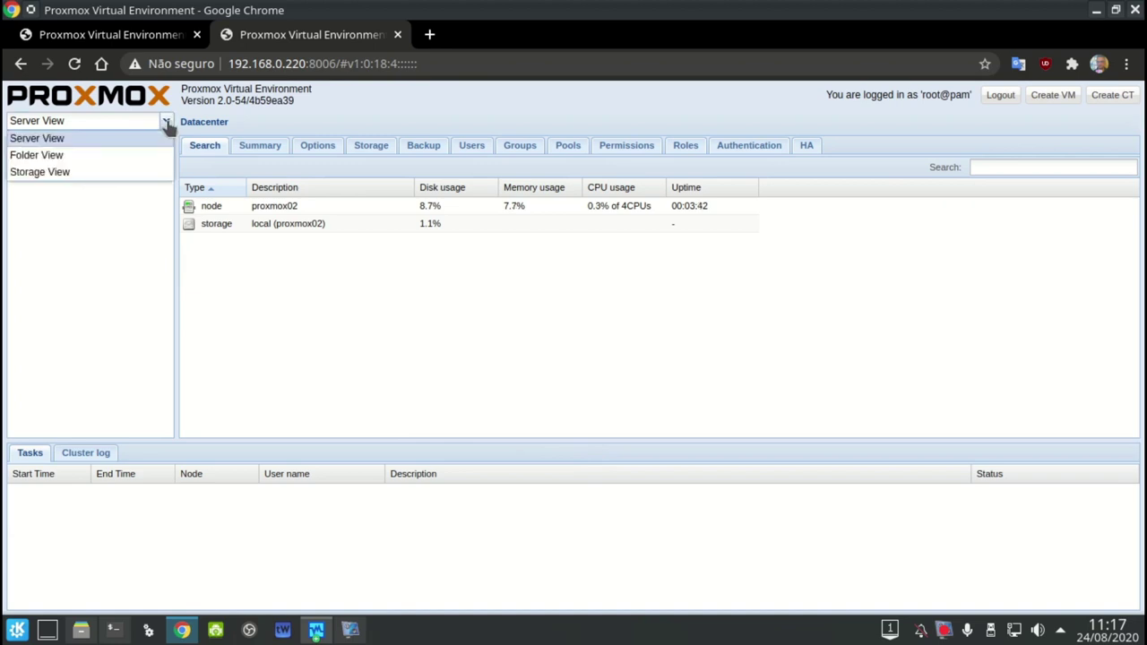
left_click(105, 239)
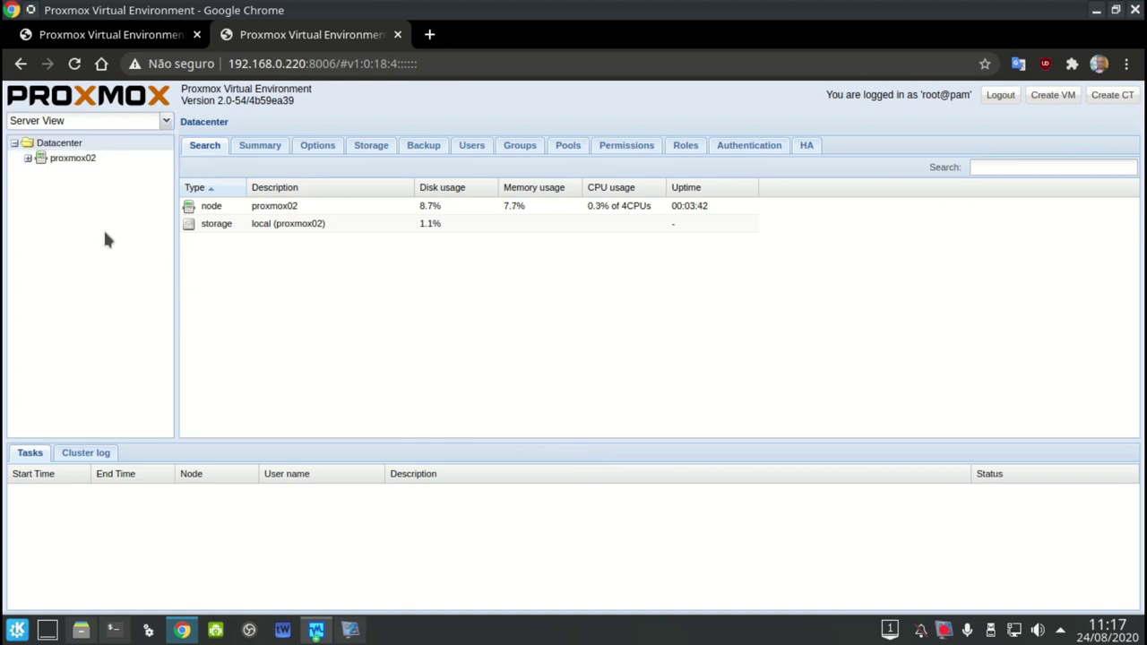
left_click(27, 158)
left_click(72, 158)
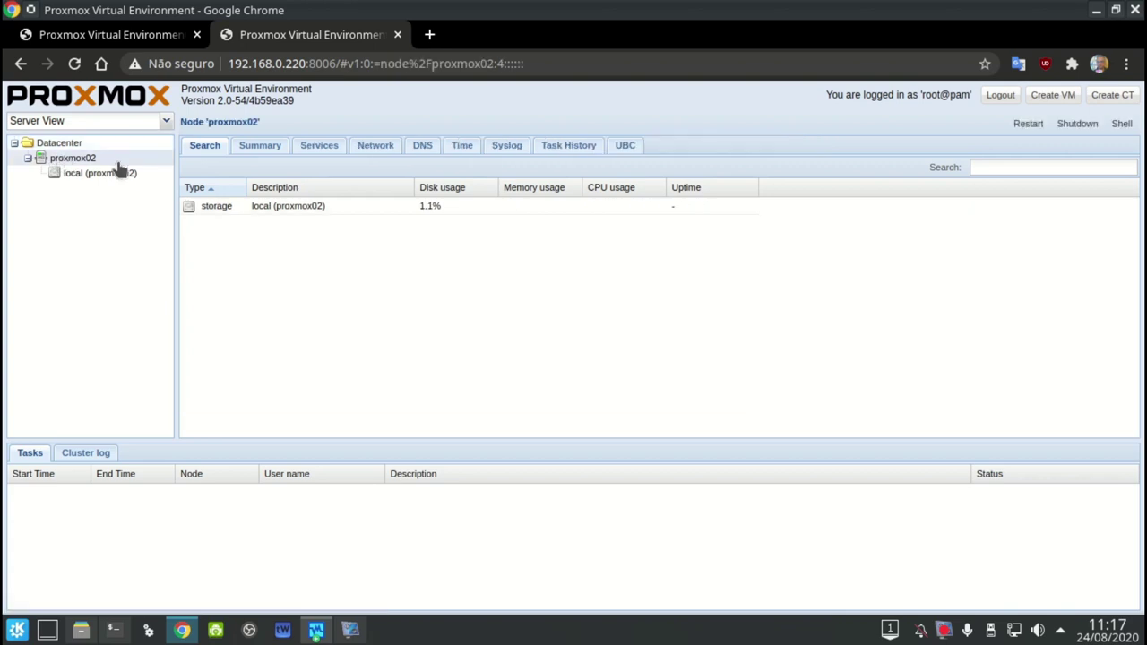
Review proxmox02's summary (4 CPUs, 2.44GB RAM, pve-manager 2.0-54), then list its services
left_click(255, 152)
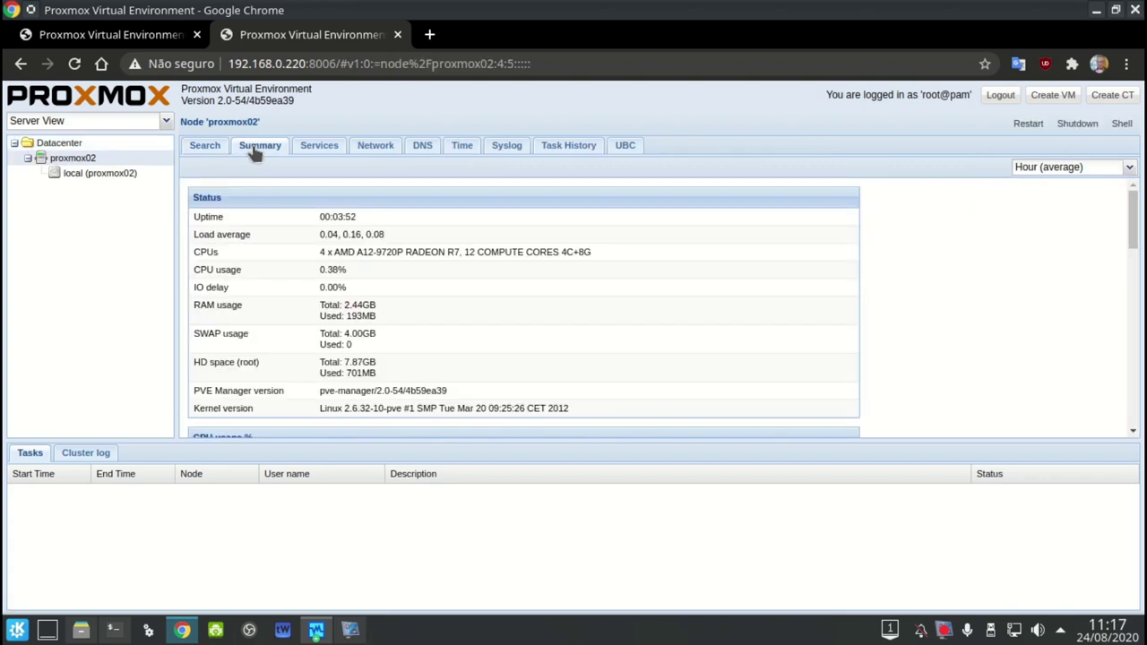
scroll(359, 269, "down", 2)
scroll(326, 328, "up", 1)
scroll(325, 332, "up", 1)
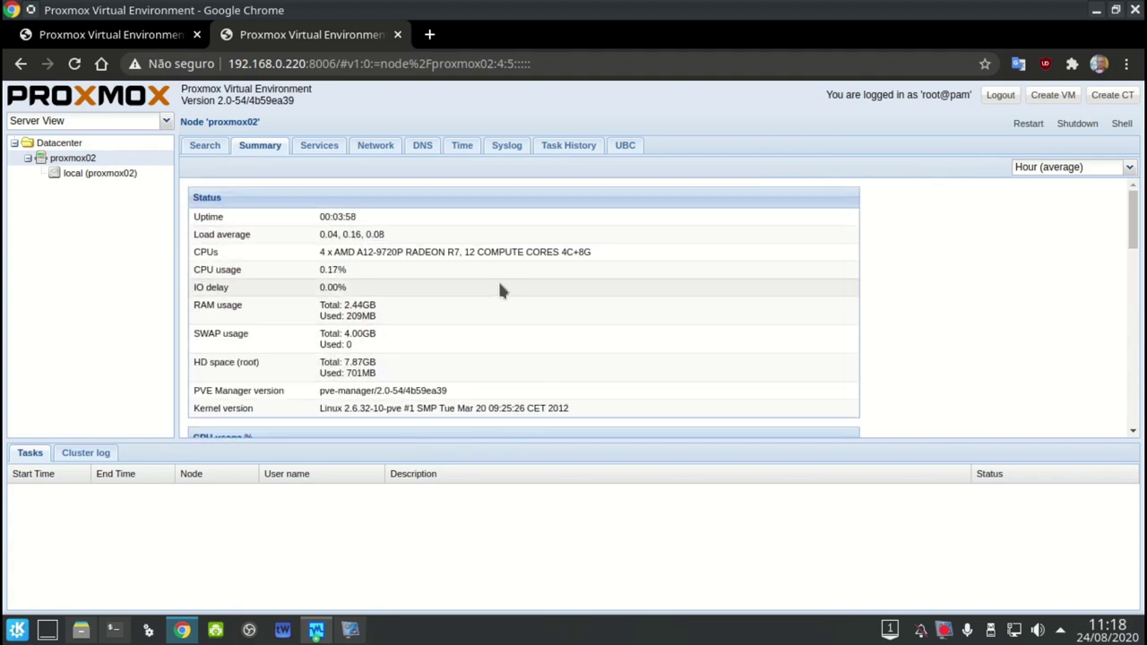
scroll(502, 290, "down", 3)
scroll(502, 302, "up", 1)
scroll(499, 269, "up", 1)
scroll(498, 276, "down", 4)
scroll(475, 317, "down", 1)
scroll(476, 317, "up", 6)
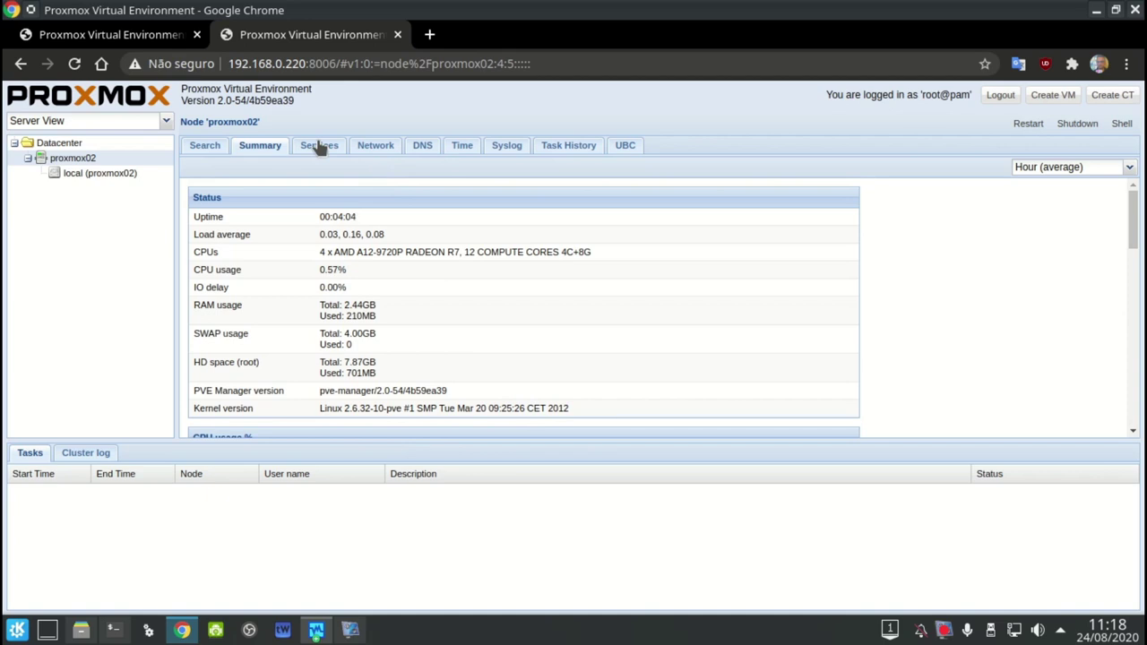
left_click(318, 145)
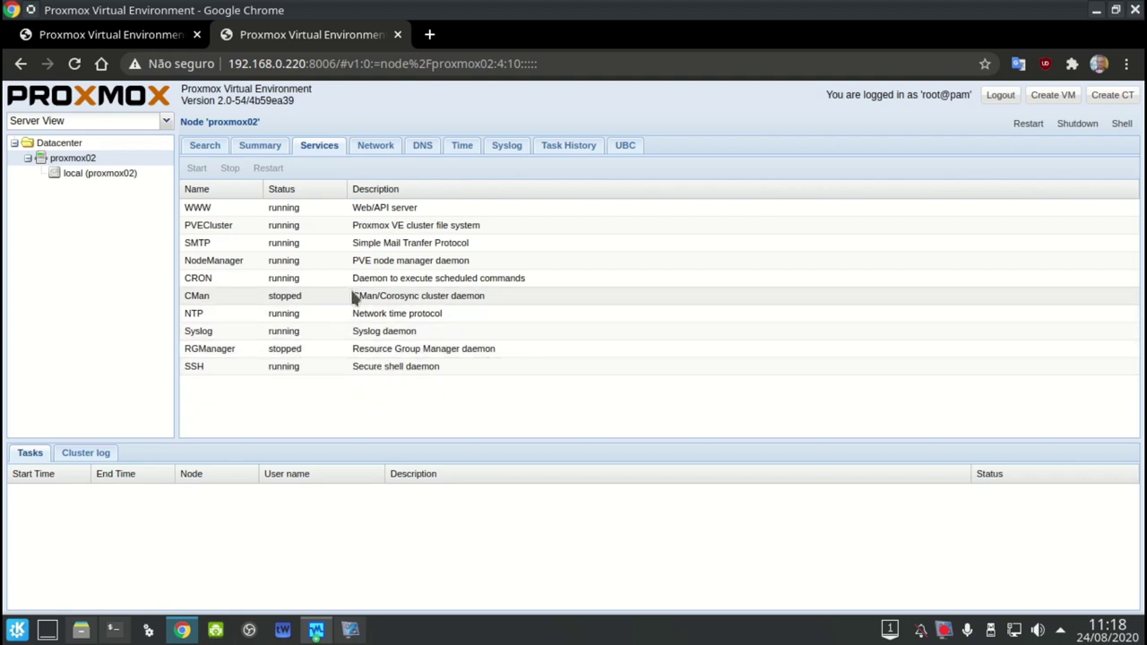
Look over proxmox02's network interfaces and create options, then its DNS settings (home.local, 8.8.8.8)
left_click(369, 147)
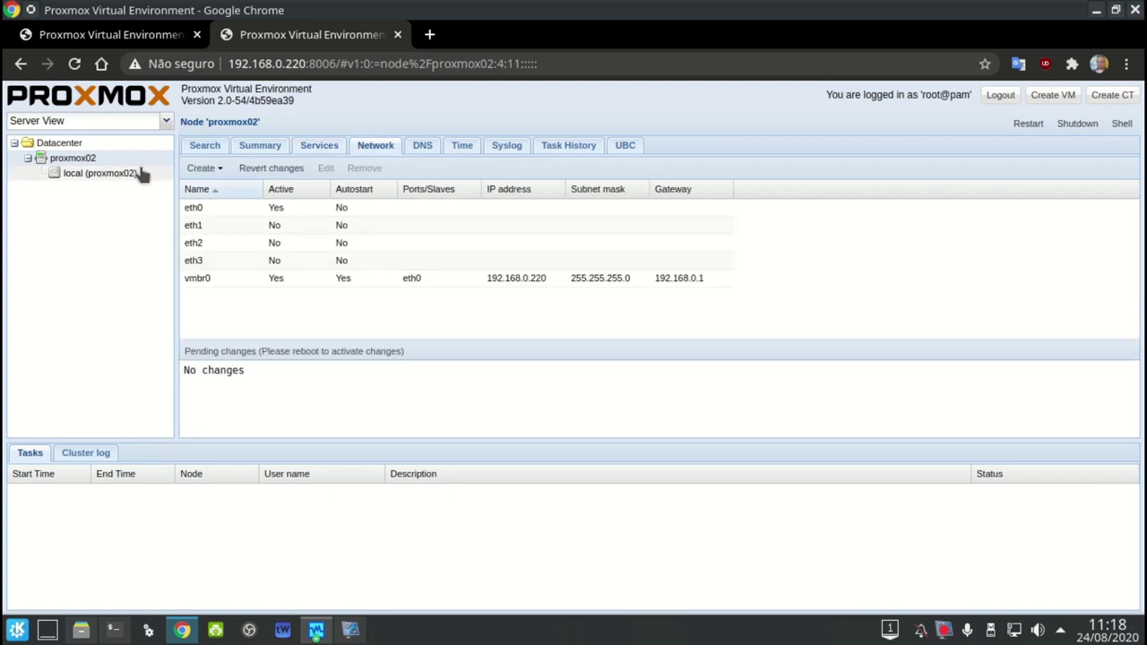
left_click(204, 170)
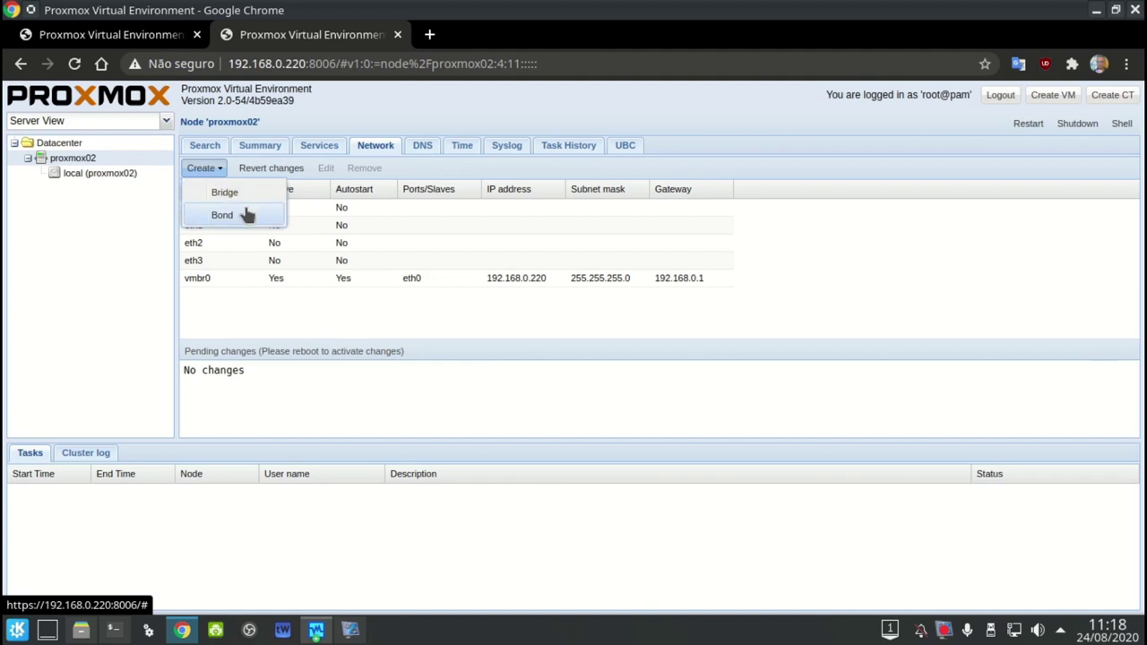
left_click(327, 172)
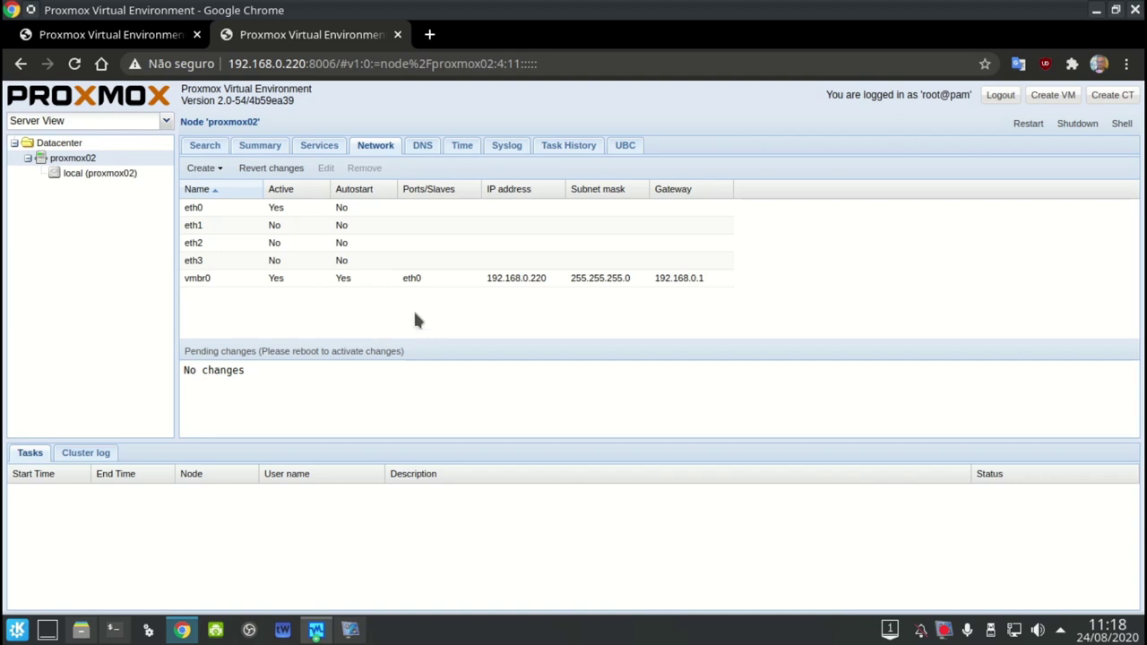
left_click(418, 149)
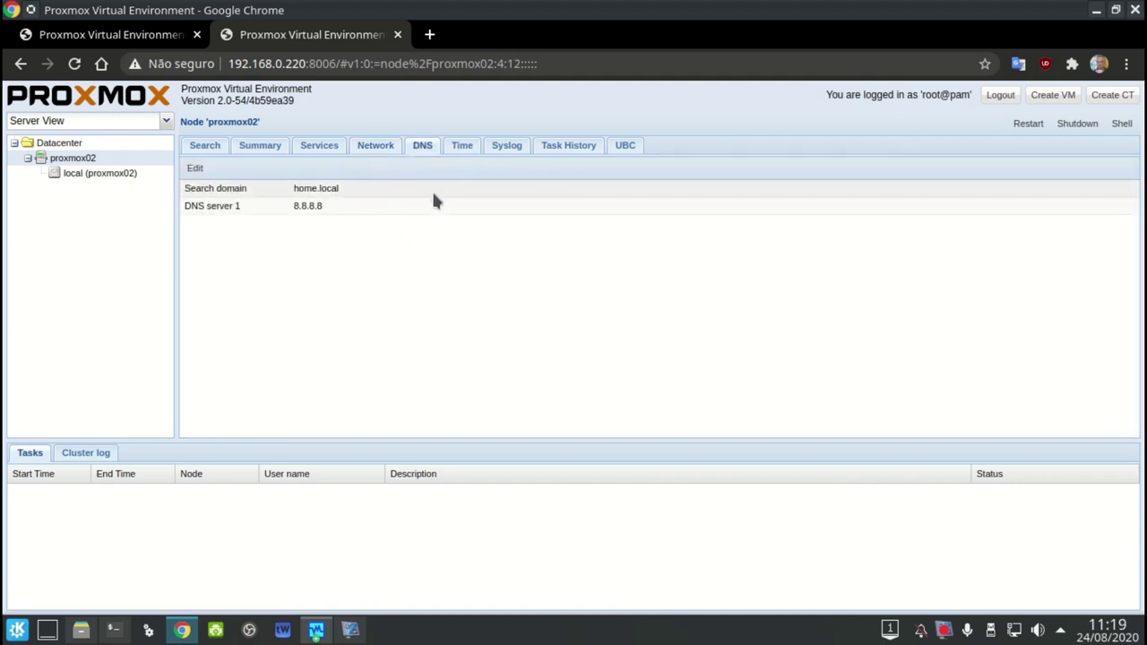
View proxmox02's time settings, system log and task history
left_click(462, 146)
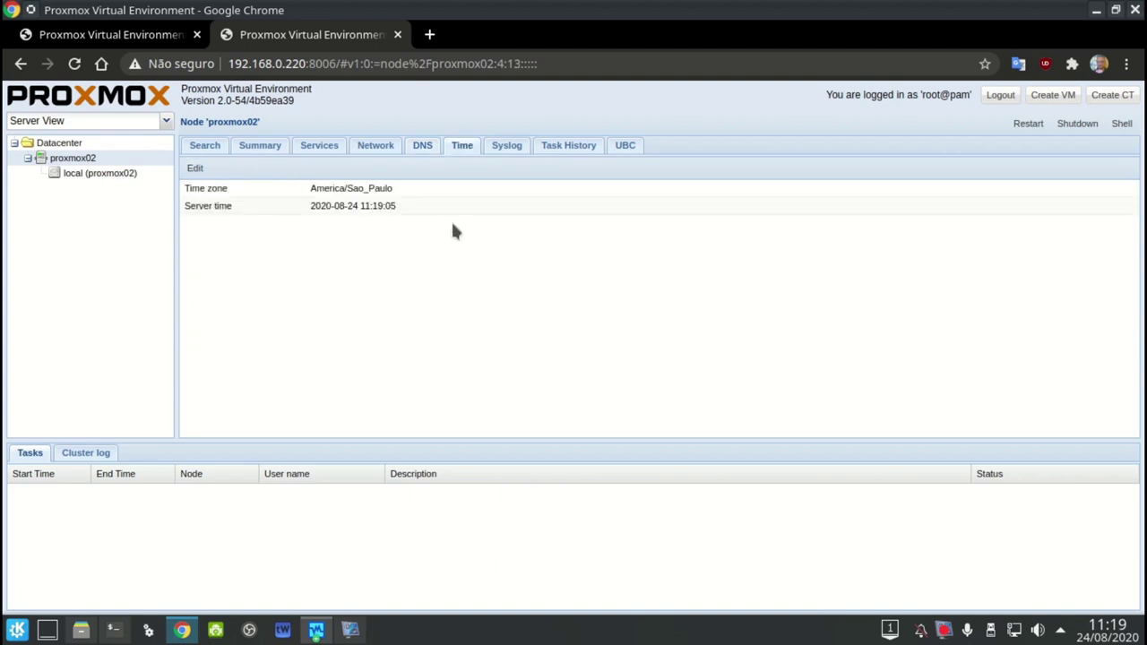
left_click(504, 146)
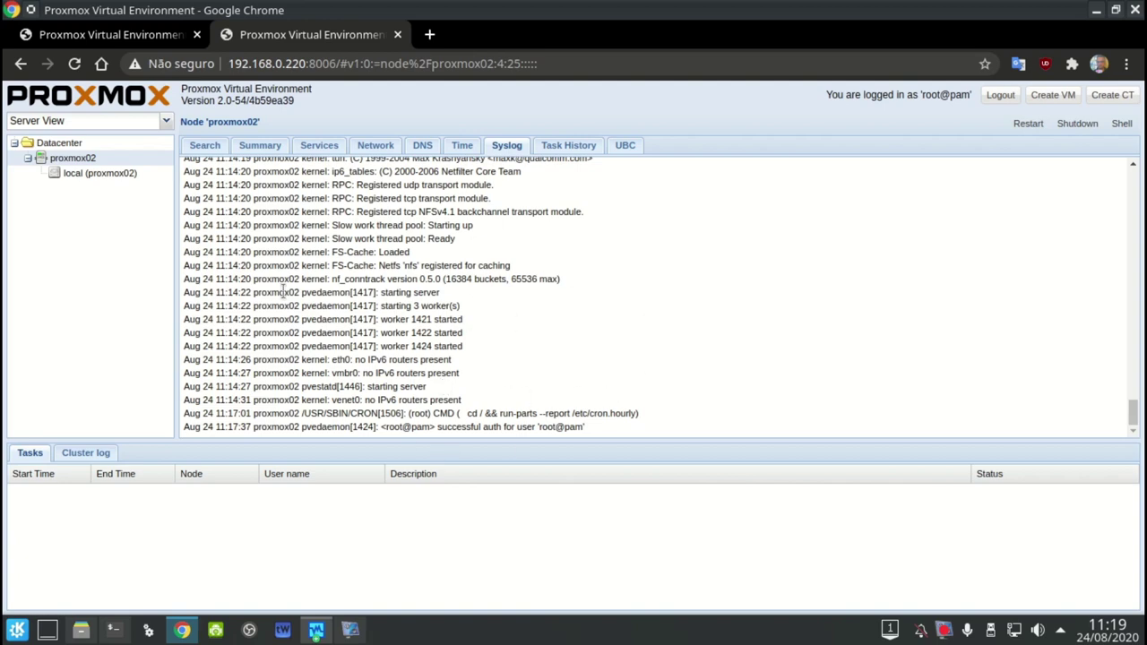
scroll(283, 292, "up", 5)
scroll(283, 292, "down", 5)
left_click(568, 147)
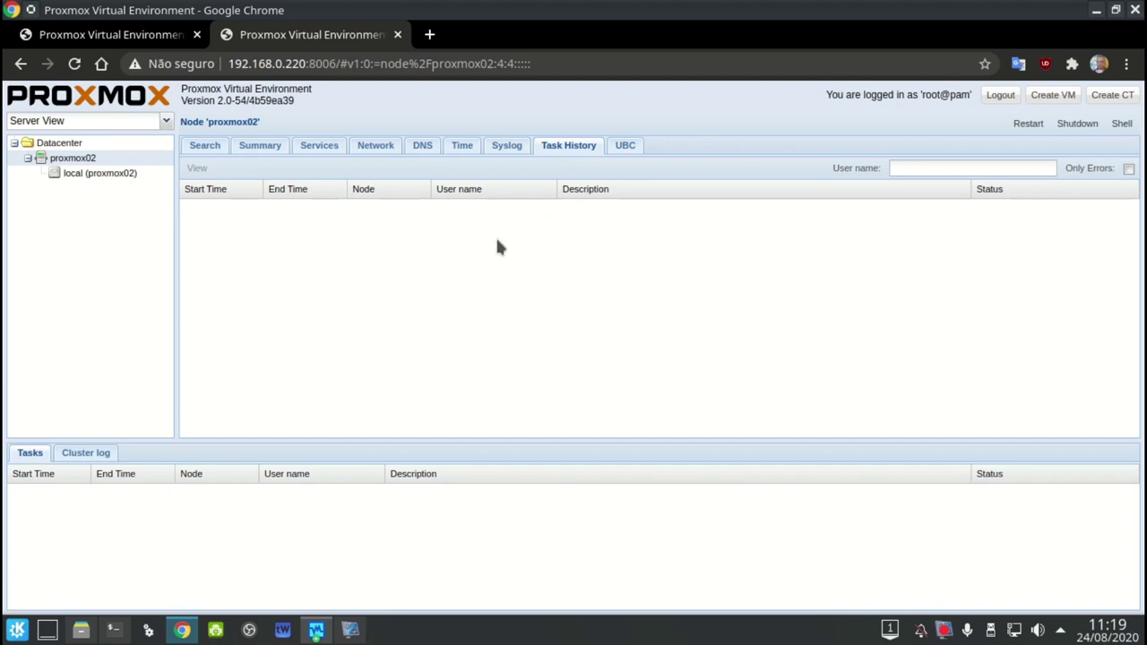
Check the UBC counters and Container column options, then show the node's Search list
left_click(622, 145)
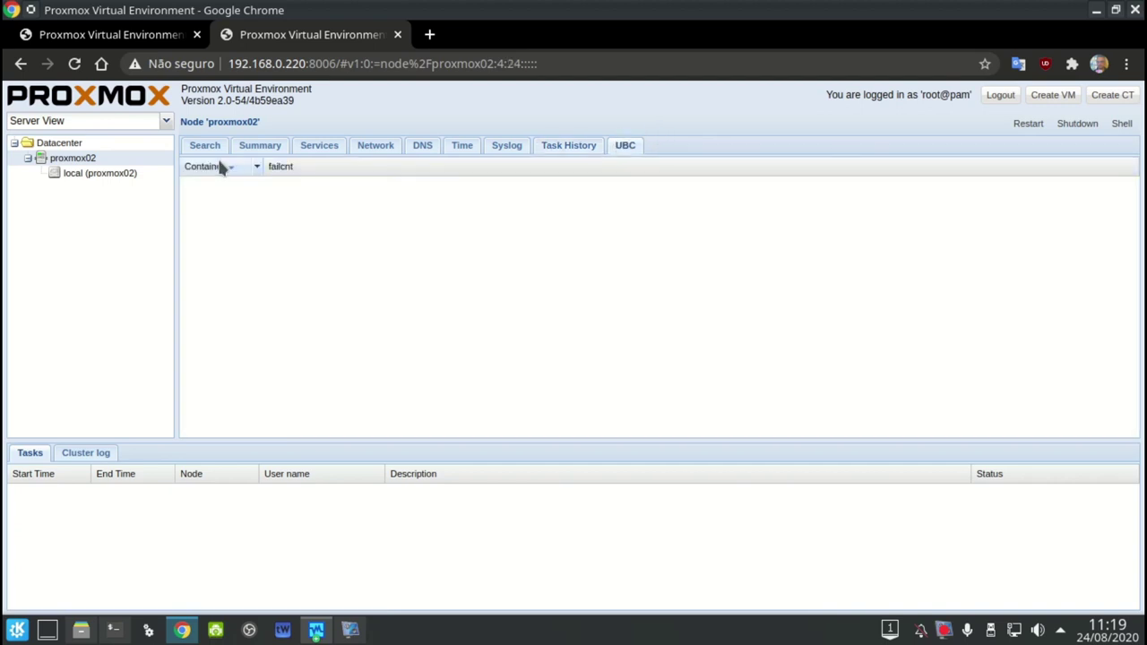
left_click(256, 170)
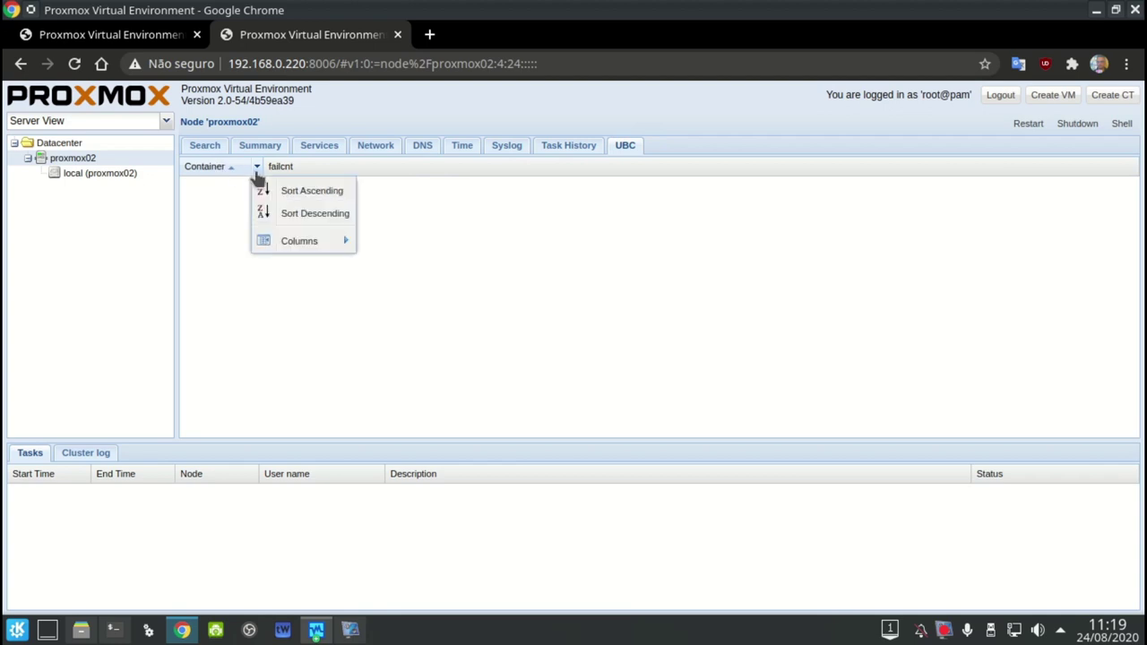
left_click(459, 367)
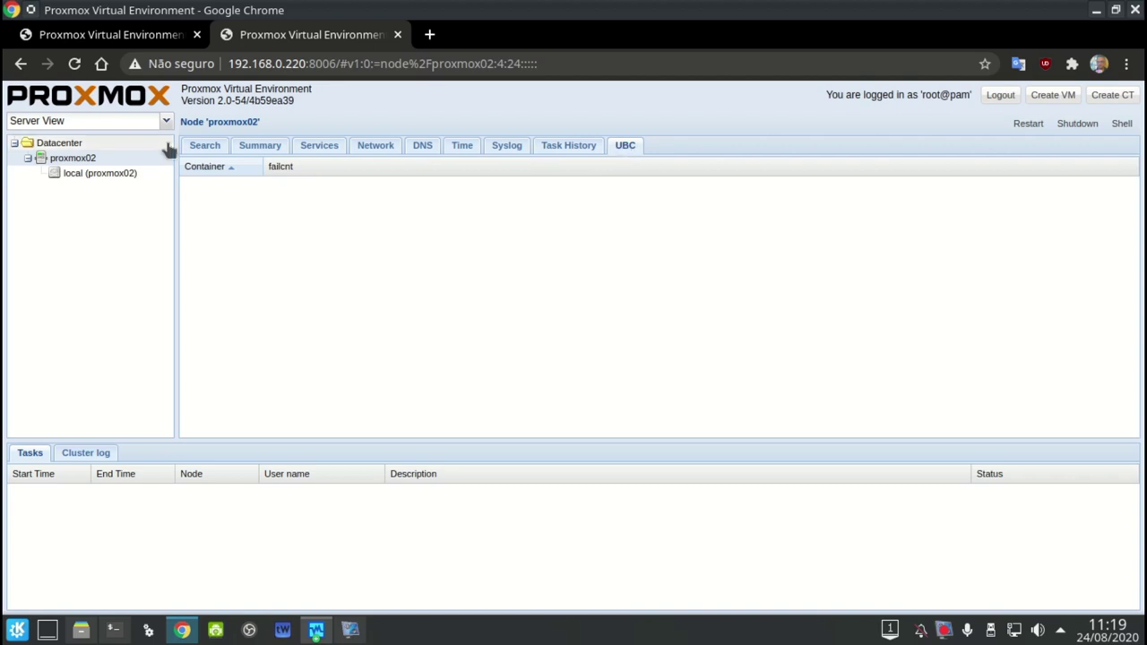
left_click(203, 147)
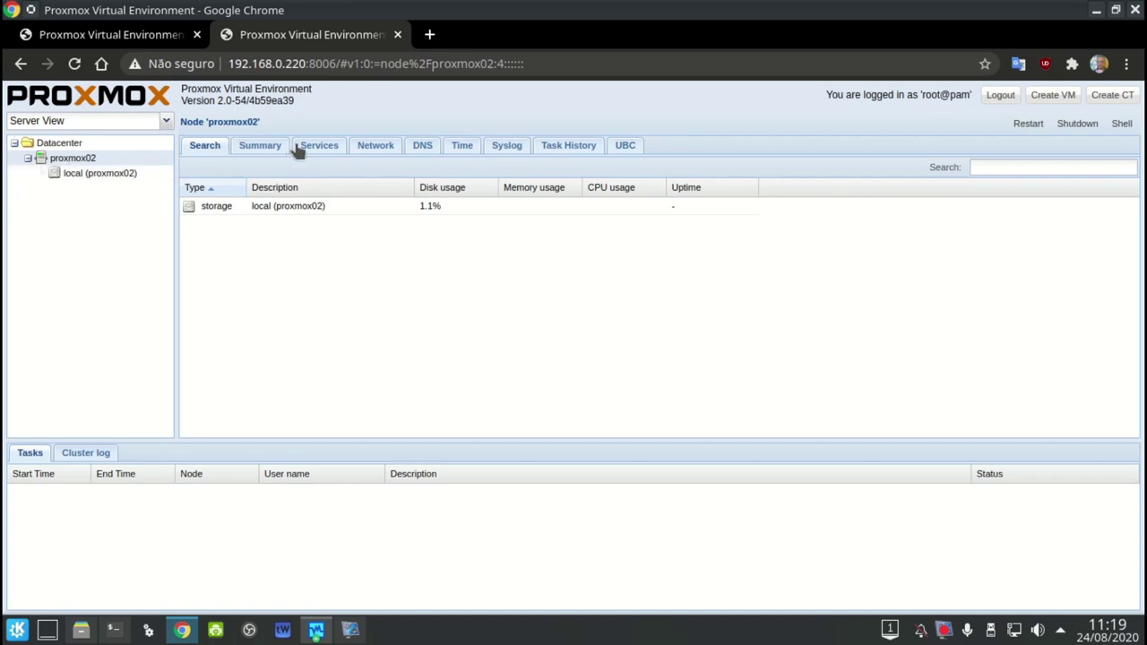
Switch the resource tree to Storage View and recheck the node's Services, DNS and Time pages
left_click(166, 120)
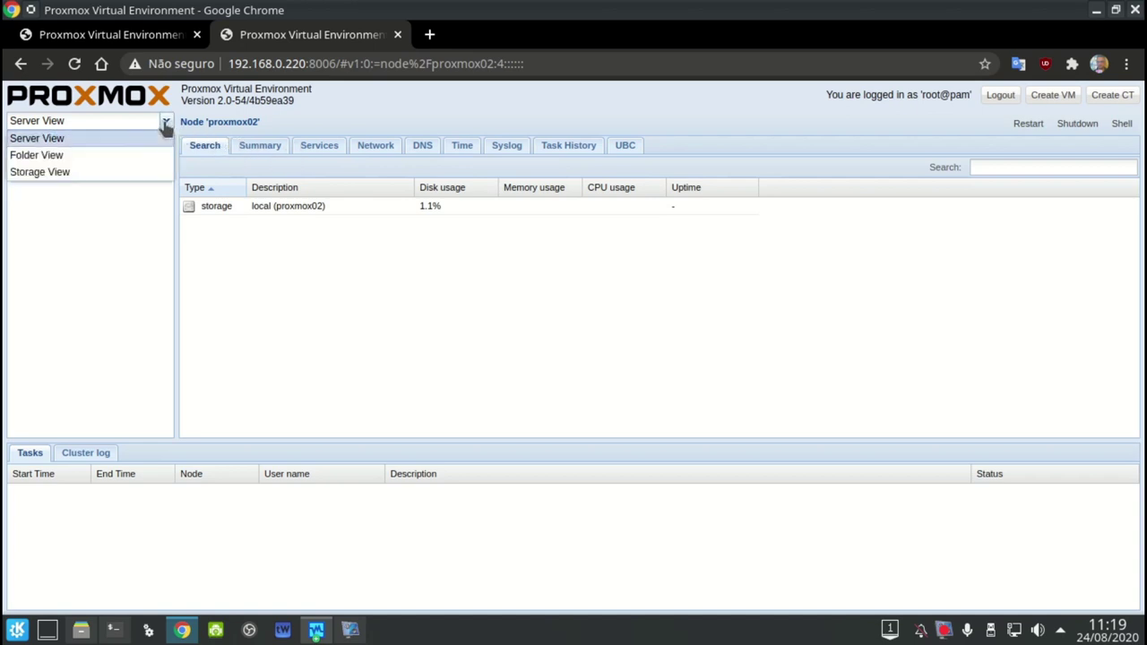
left_click(117, 171)
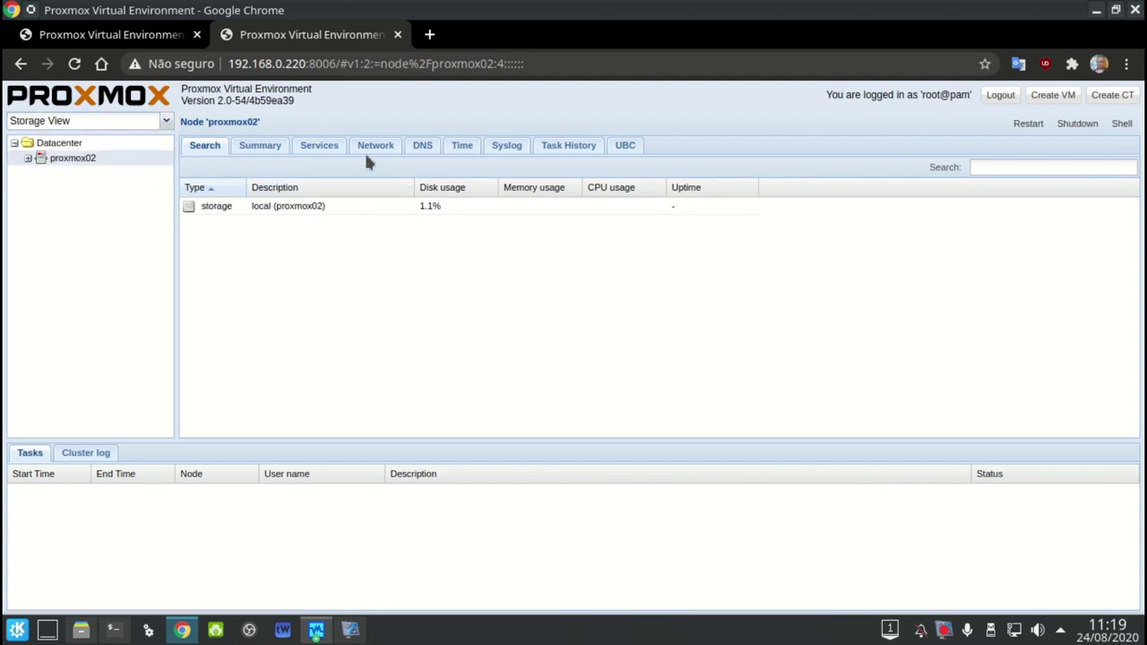
left_click(329, 150)
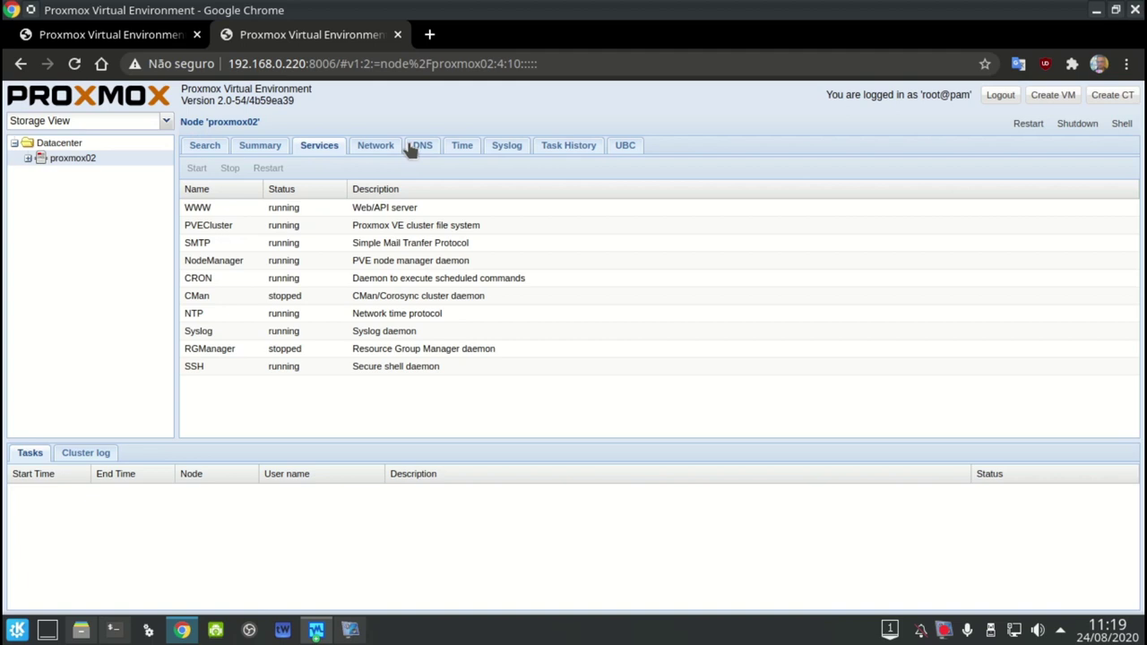
left_click(414, 148)
left_click(467, 148)
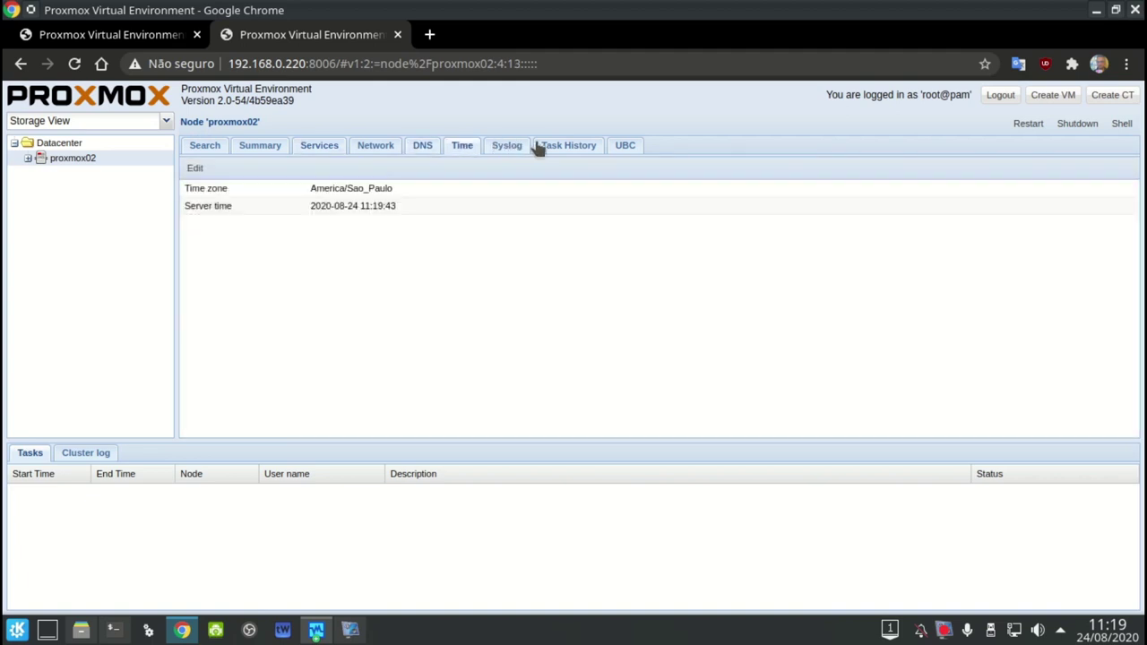
Recheck the node's Task History, UBC and Search pages, then select Datacenter
left_click(538, 148)
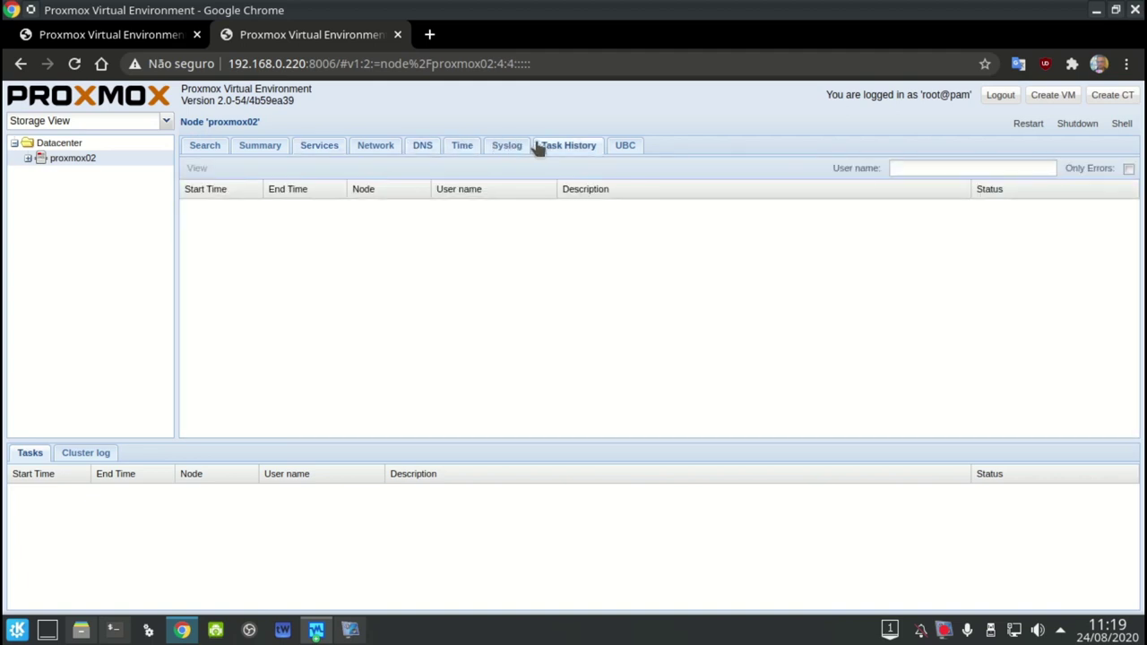
left_click(624, 148)
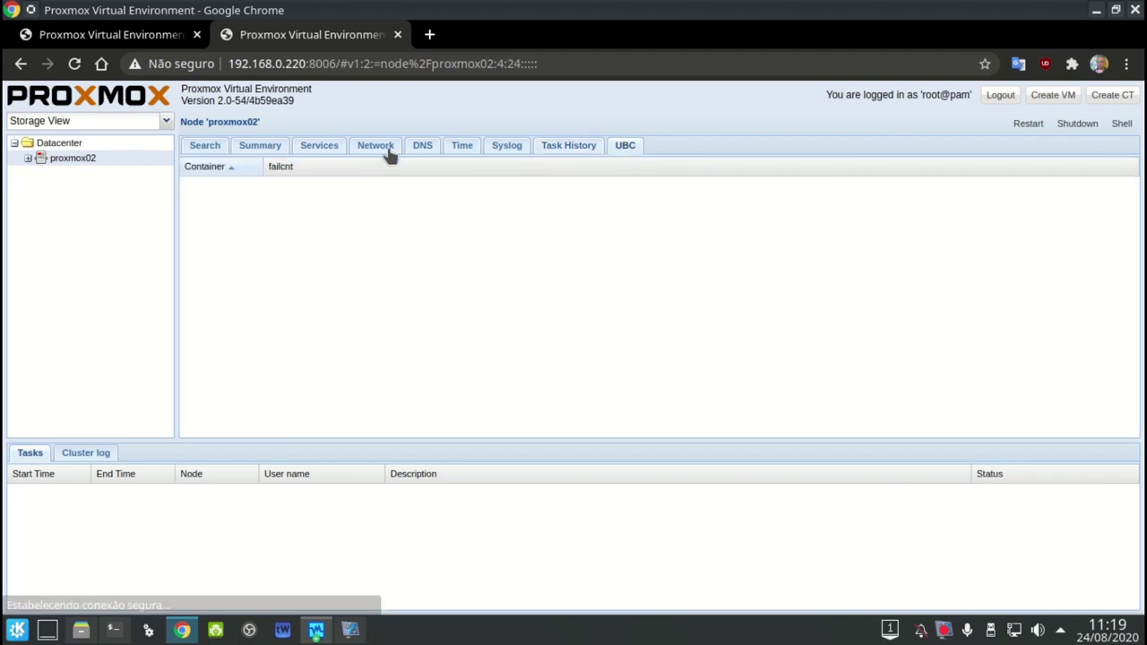
left_click(204, 148)
left_click(157, 147)
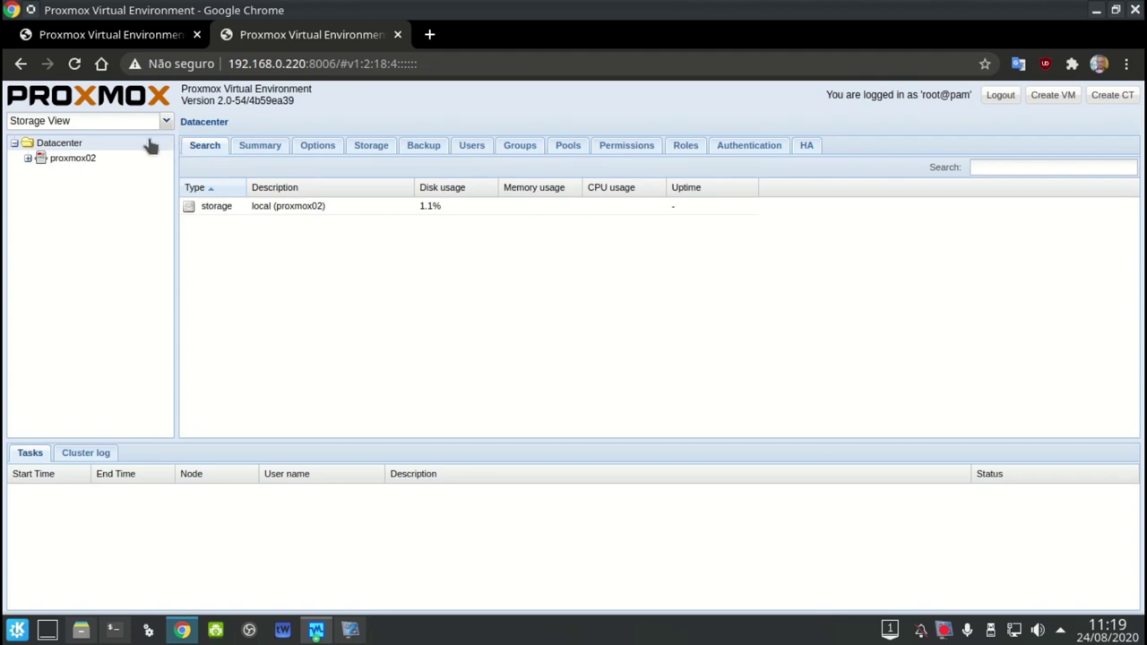
View the Datacenter summary with an enlarged HA status area, then the Keyboard Layout option
left_click(264, 149)
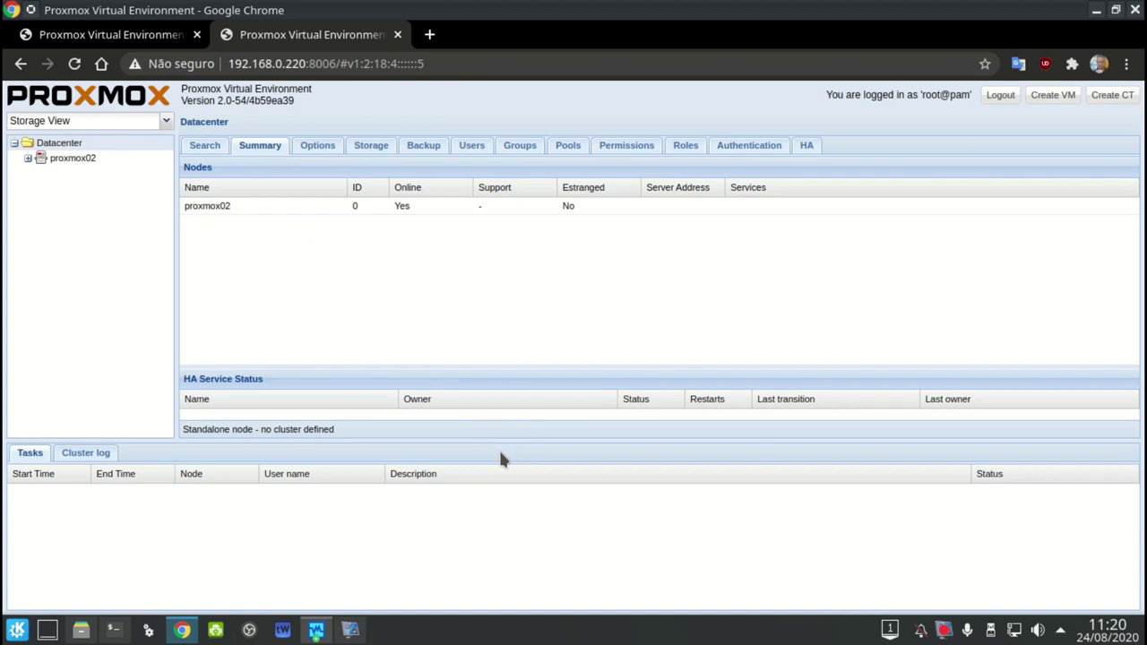
left_click_drag(506, 444, 507, 534)
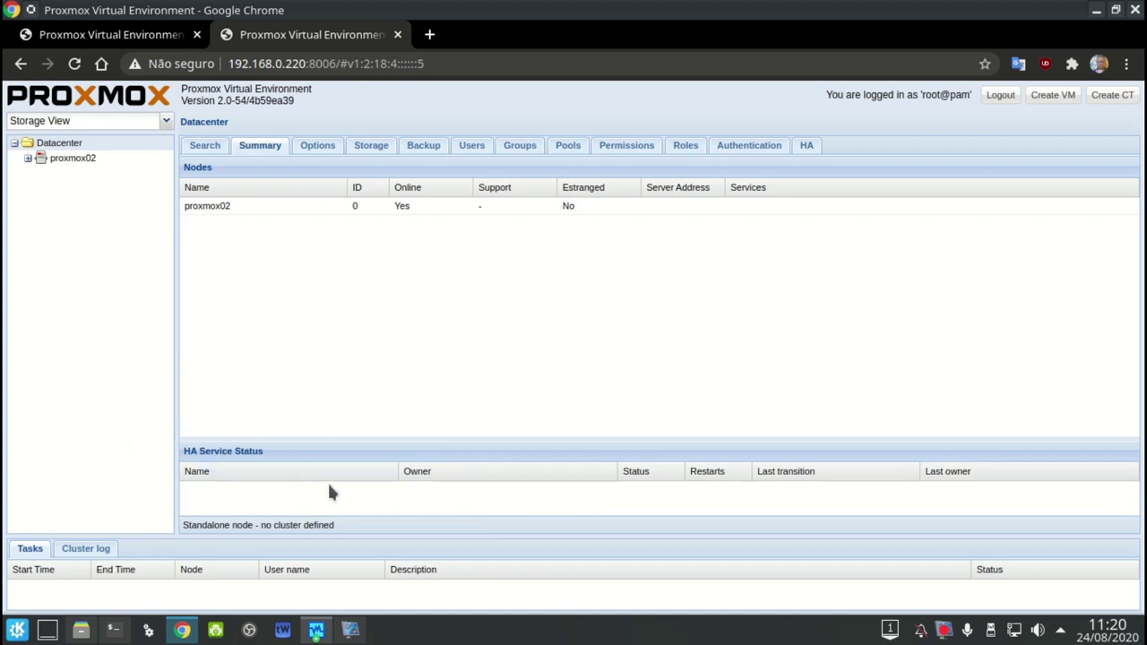
left_click(324, 147)
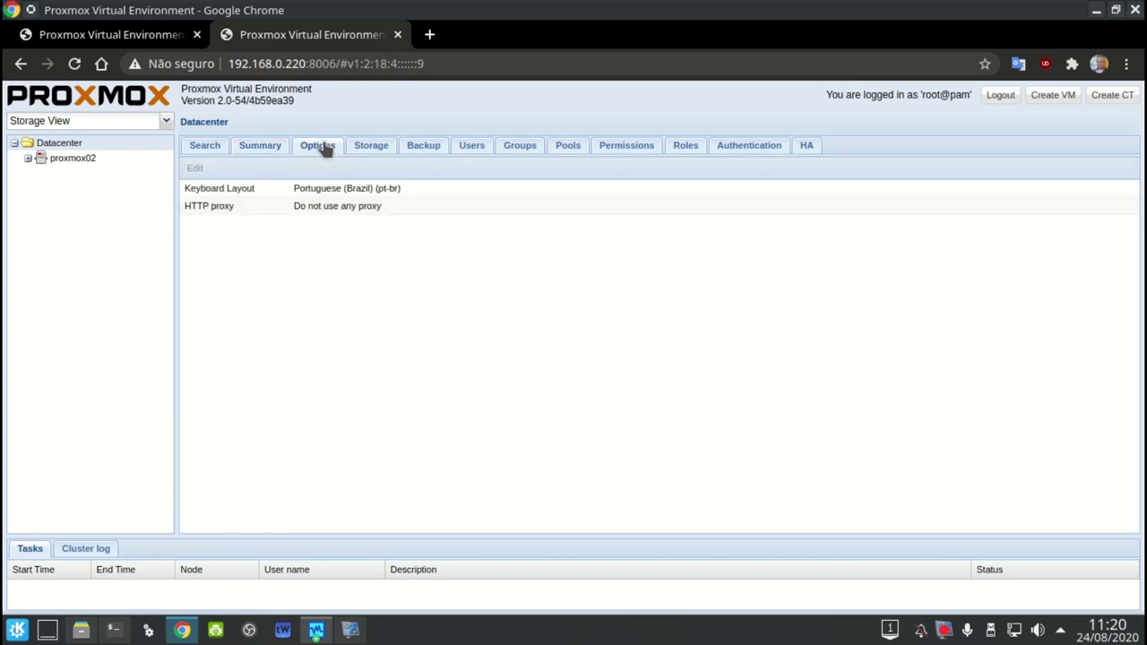
left_click(260, 191)
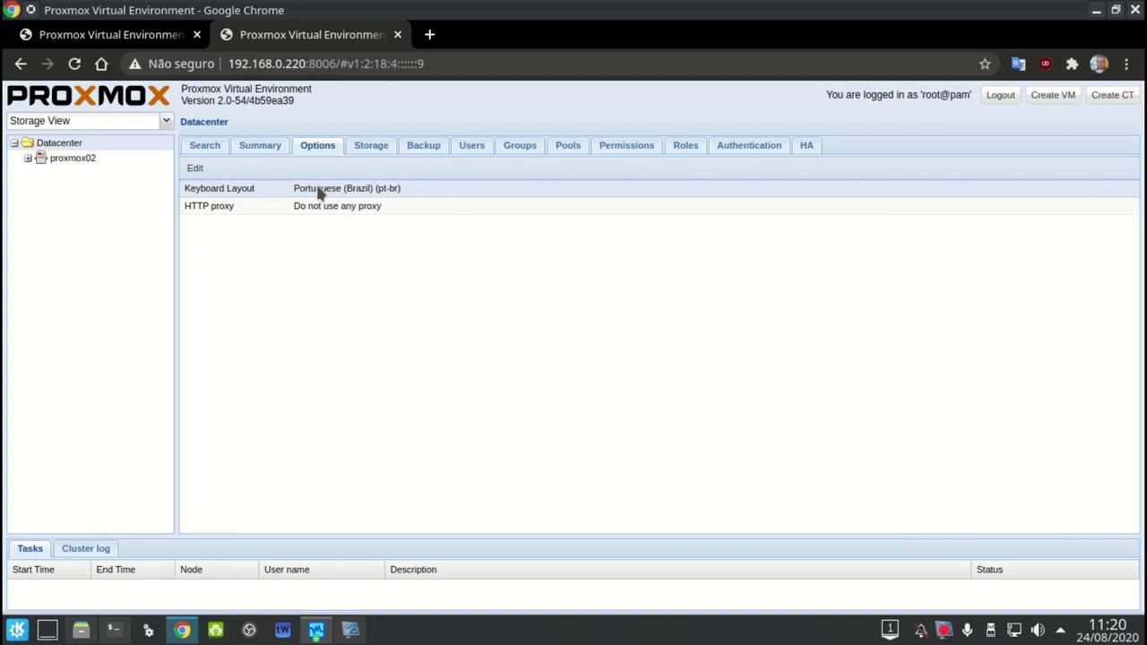
Check which storage types the Datacenter can add, then return to the Proxmox VE 1.9 tab
left_click(368, 152)
left_click(199, 168)
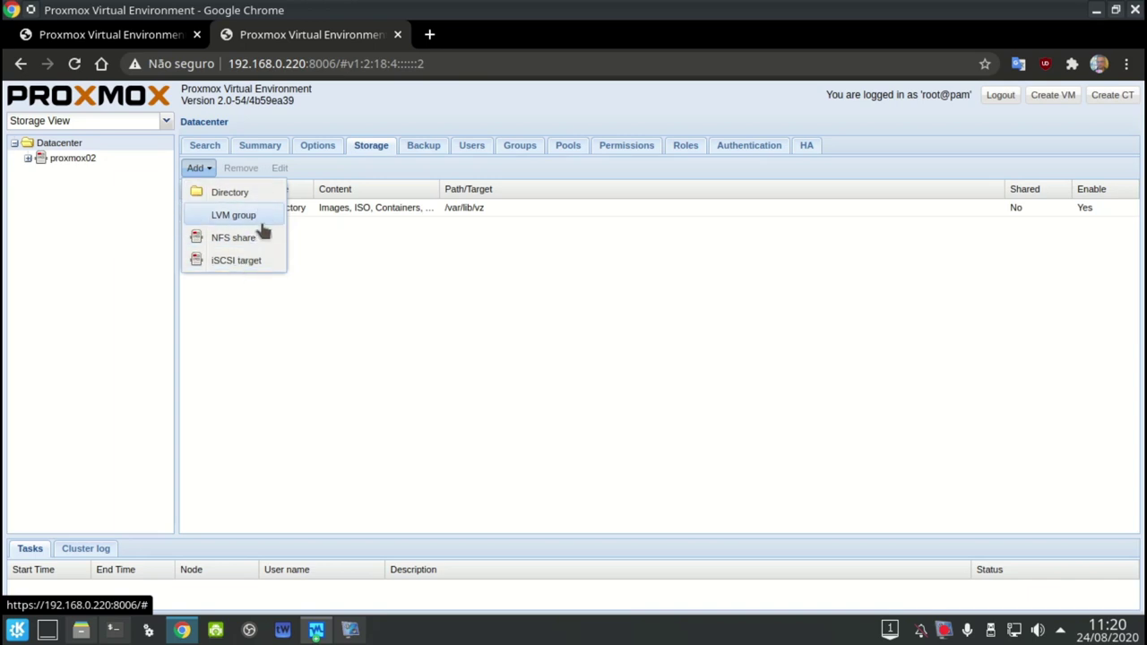
left_click(174, 37)
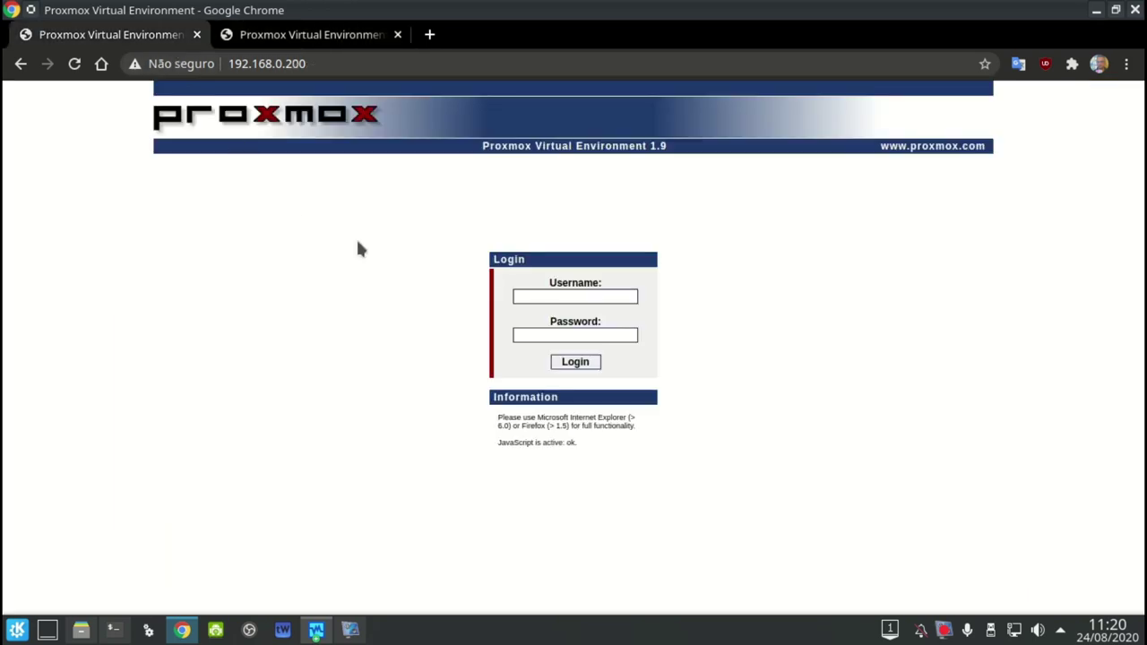
Log in to the Proxmox VE 1.9 web interface as root
left_click(532, 293)
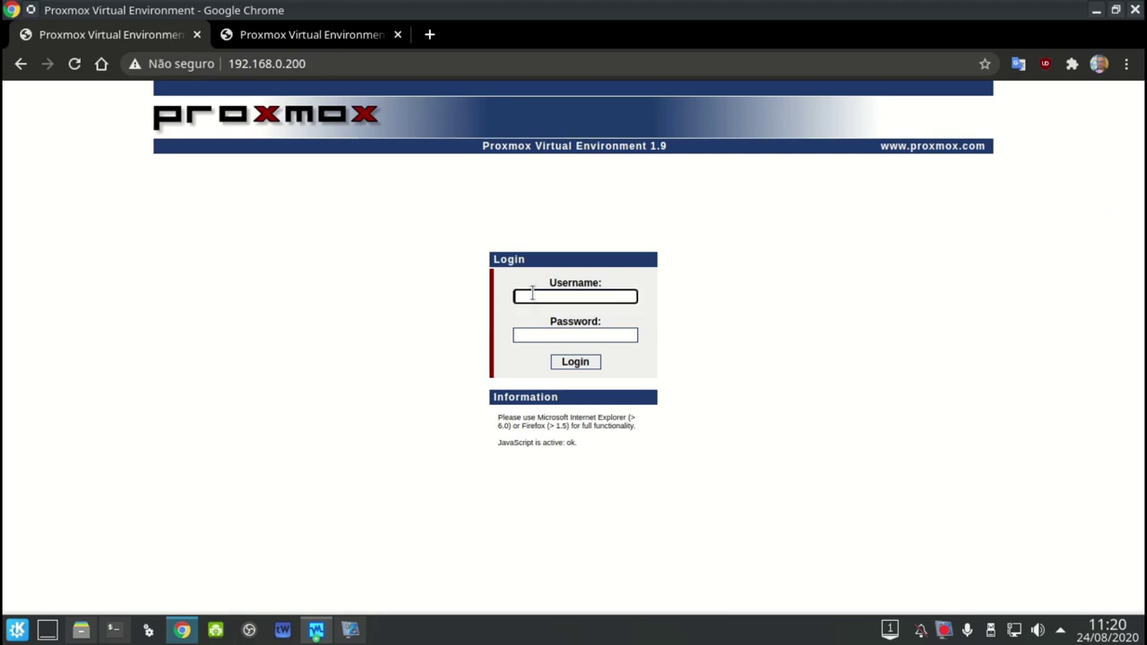
type("root")
key("Tab")
type("*****")
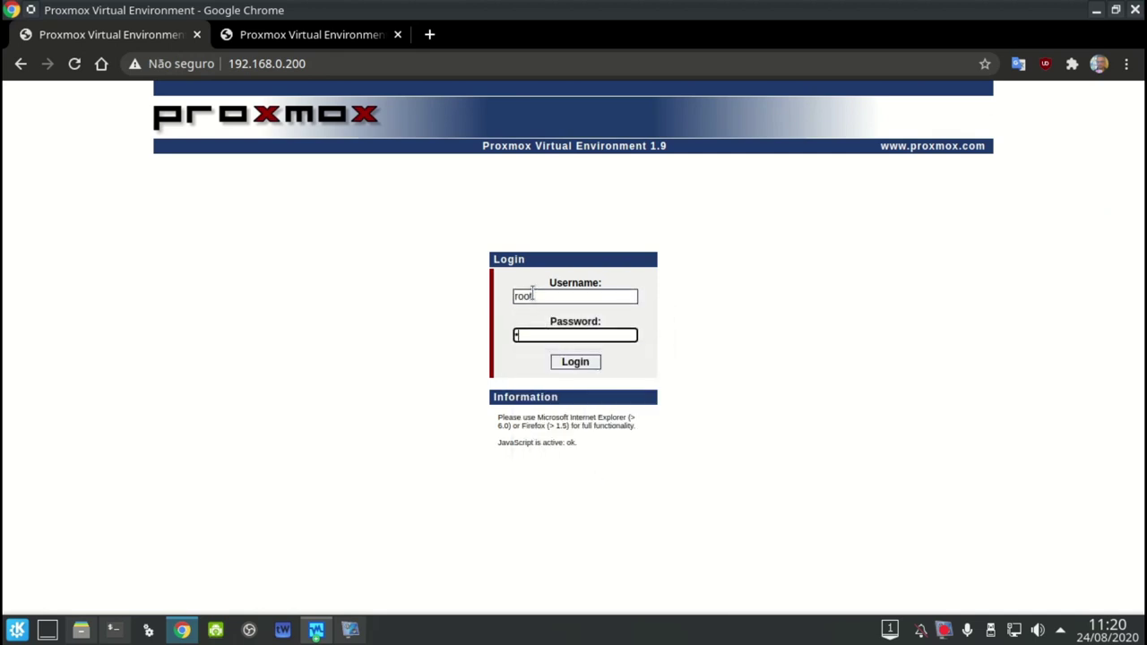
key("Return")
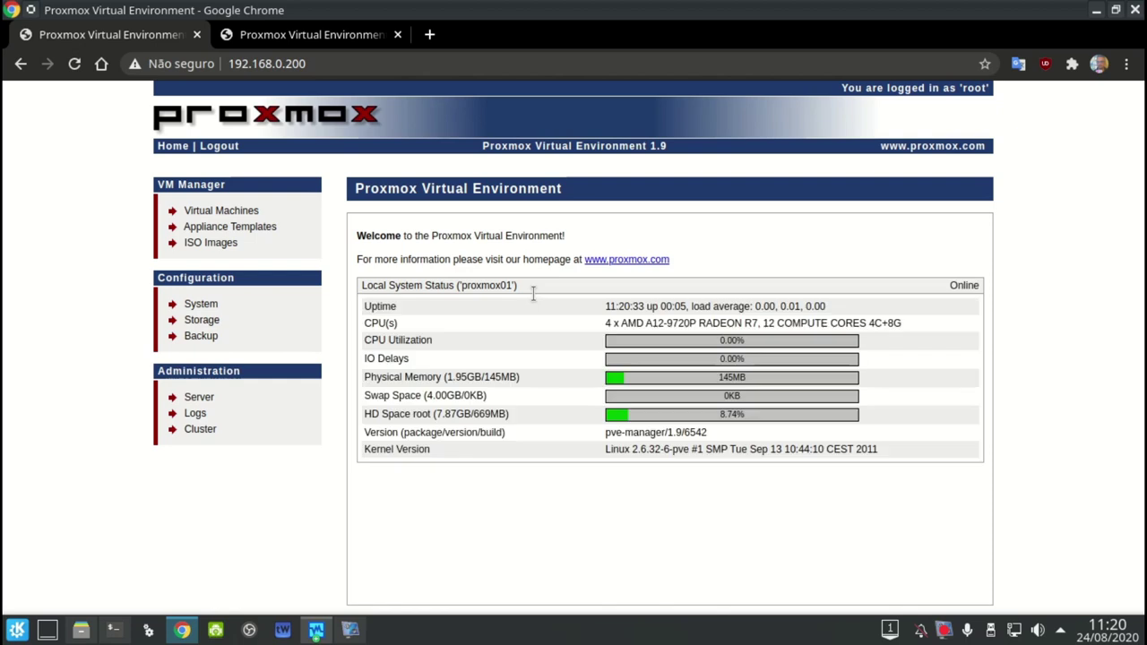
Compare the storage types addable in version 1.9 with those in 2.0
left_click(201, 319)
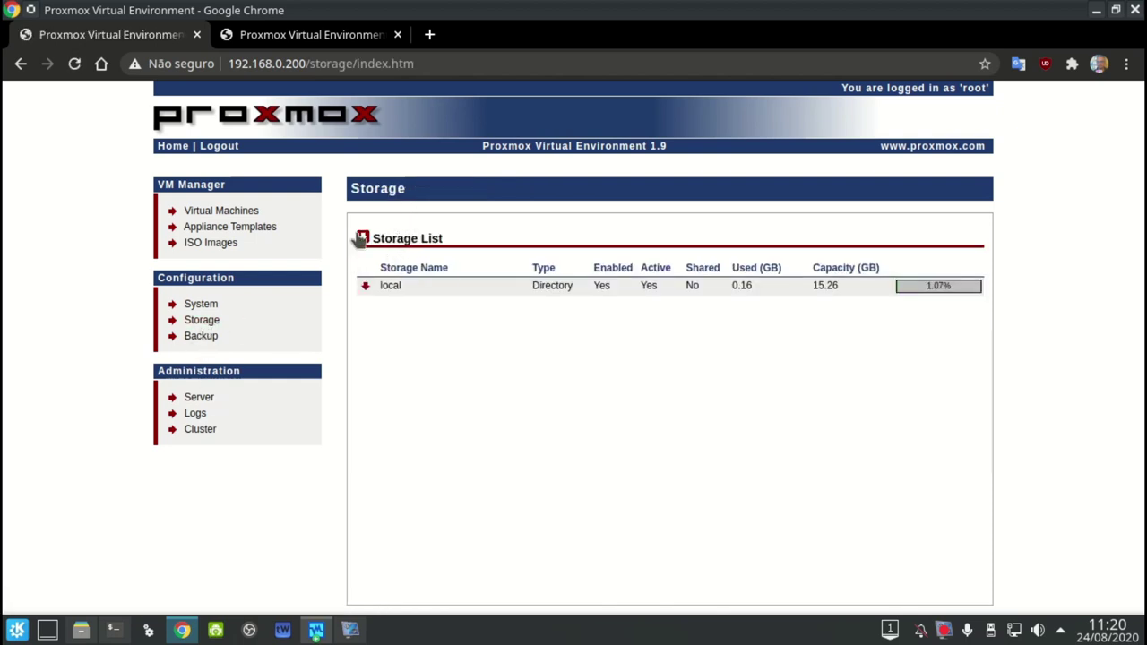
left_click(362, 238)
left_click(345, 43)
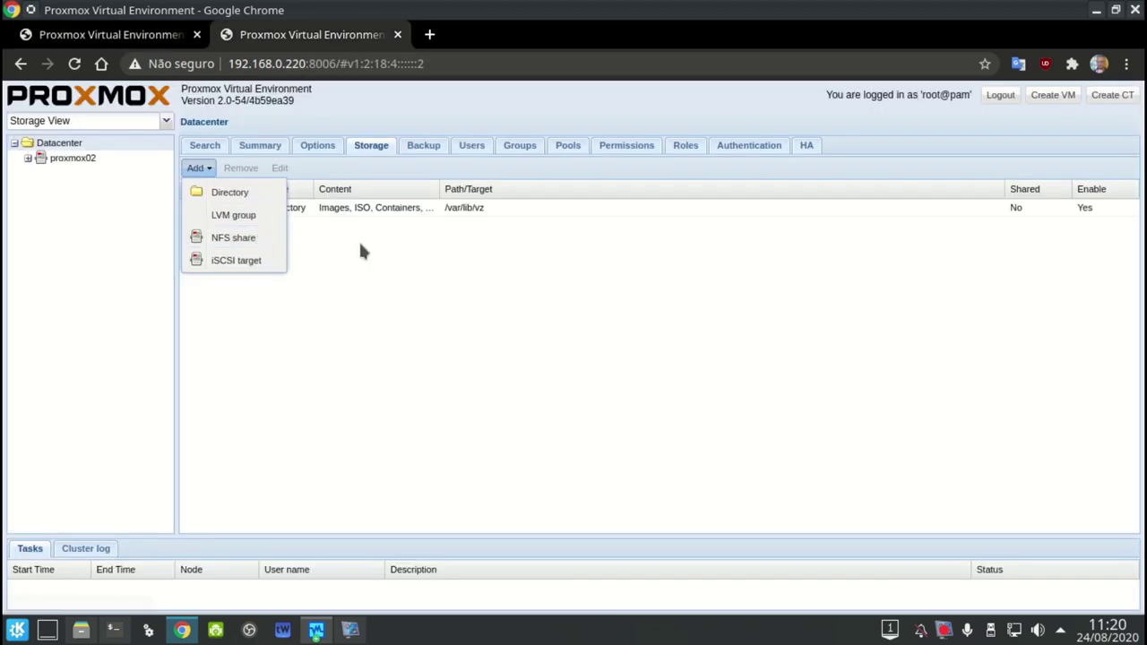
left_click(358, 241)
Compare the empty backup job lists in Proxmox VE 2.0 and 1.9
left_click(424, 145)
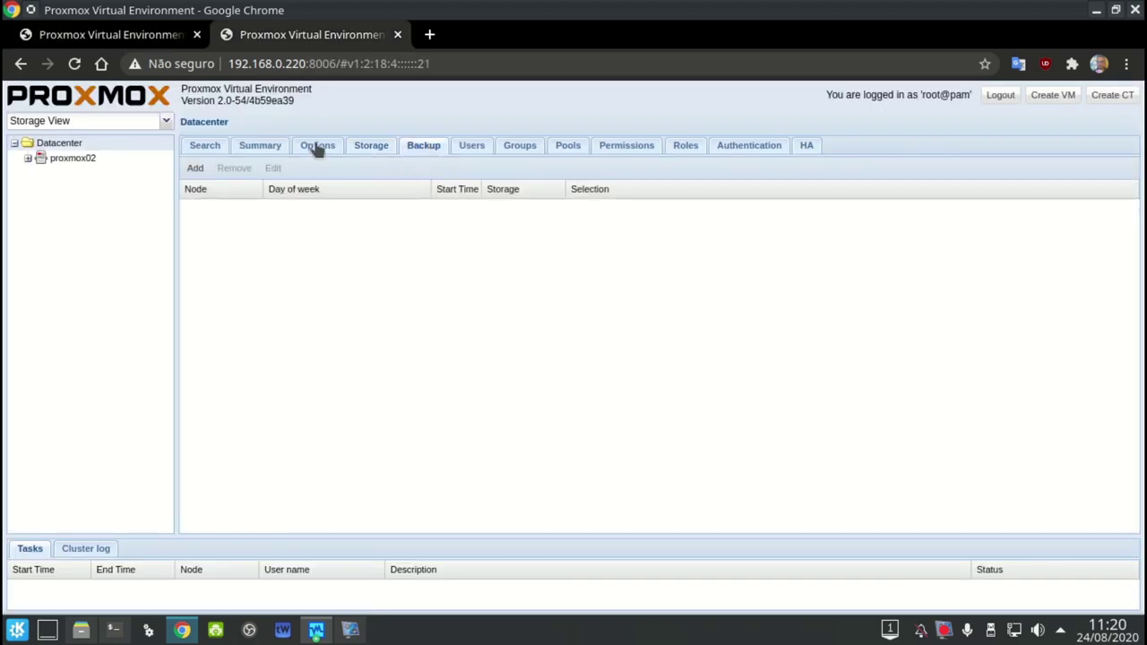
left_click(162, 36)
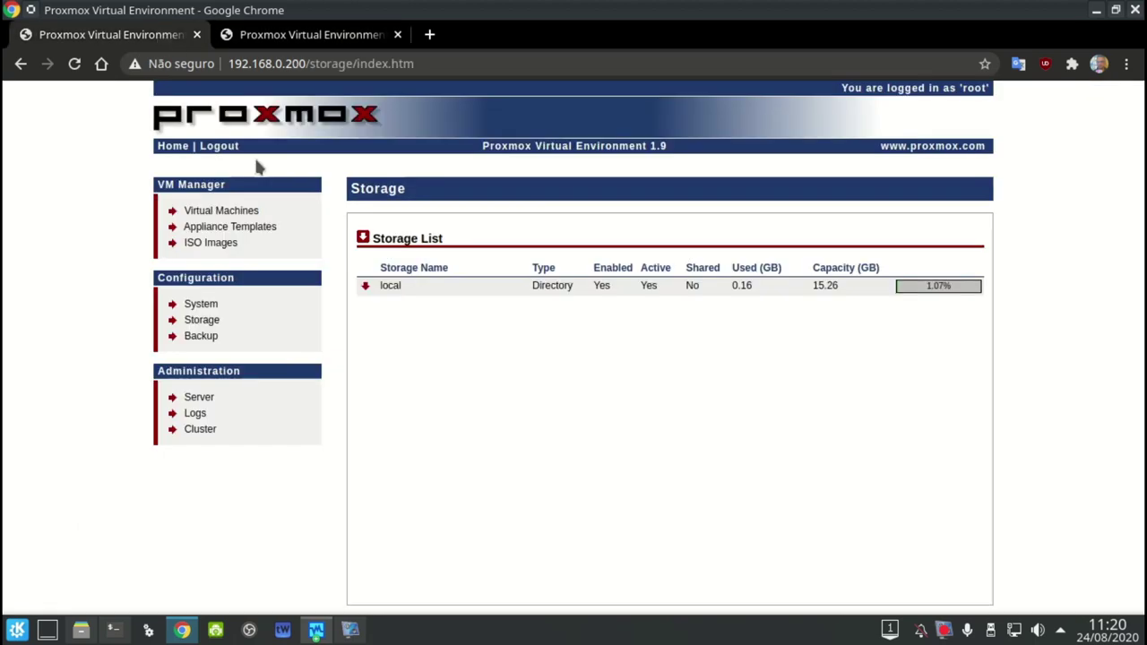
left_click(198, 340)
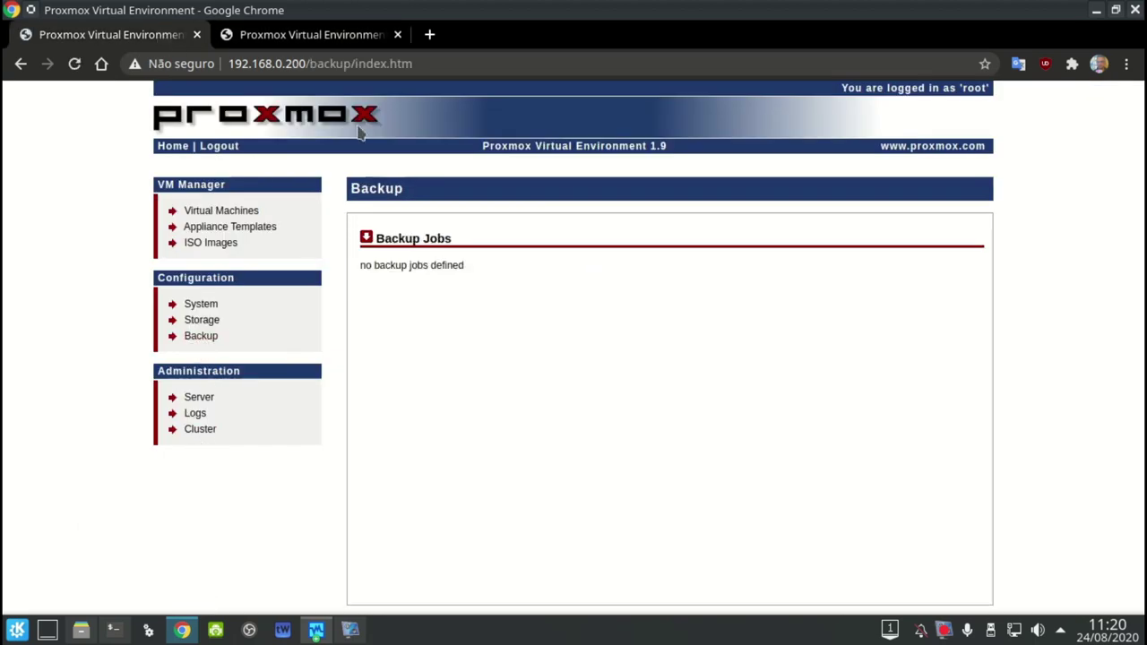
left_click(318, 36)
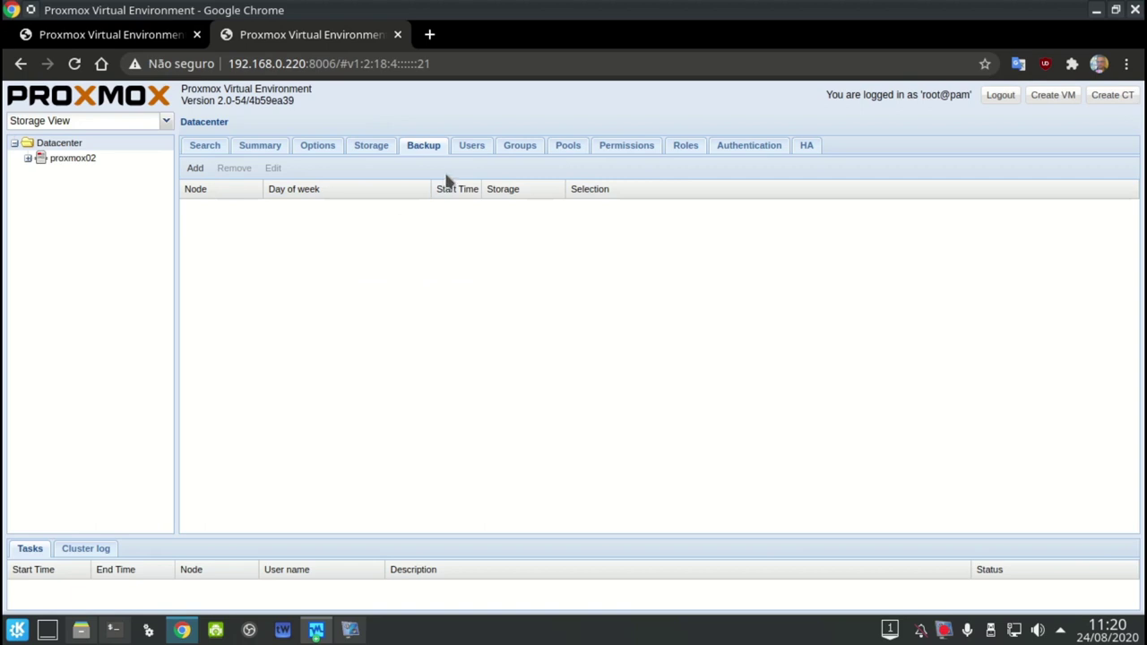
Open the Create: Backup Job form, check its Compression choices keeping LZO (fast), then close it
left_click(196, 169)
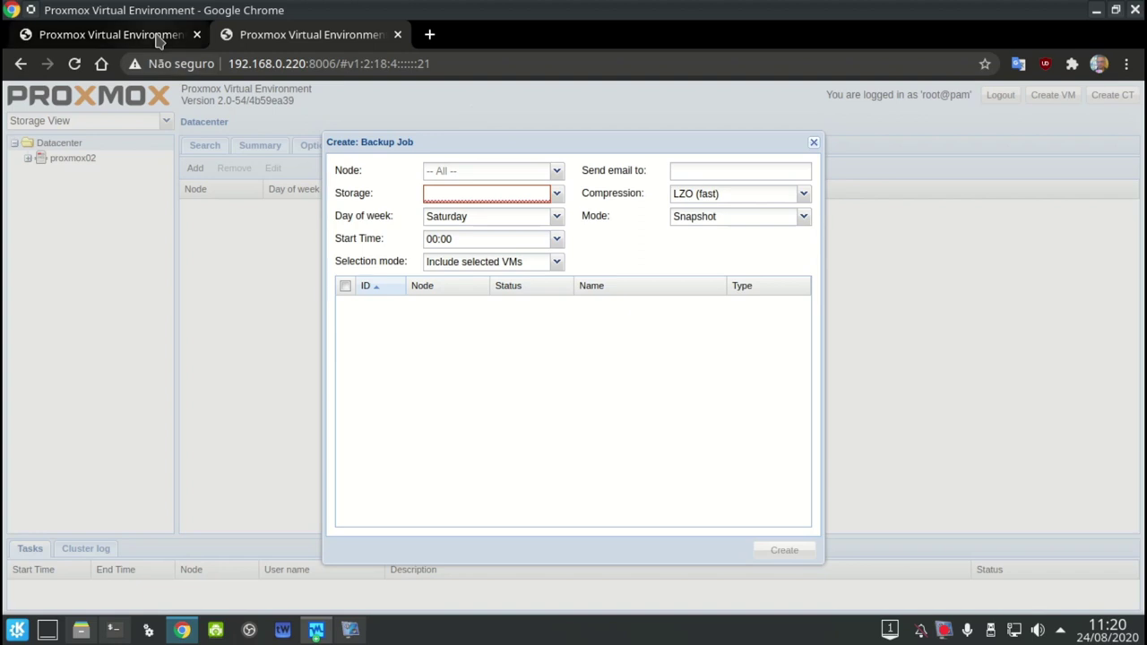
left_click(722, 197)
left_click(722, 197)
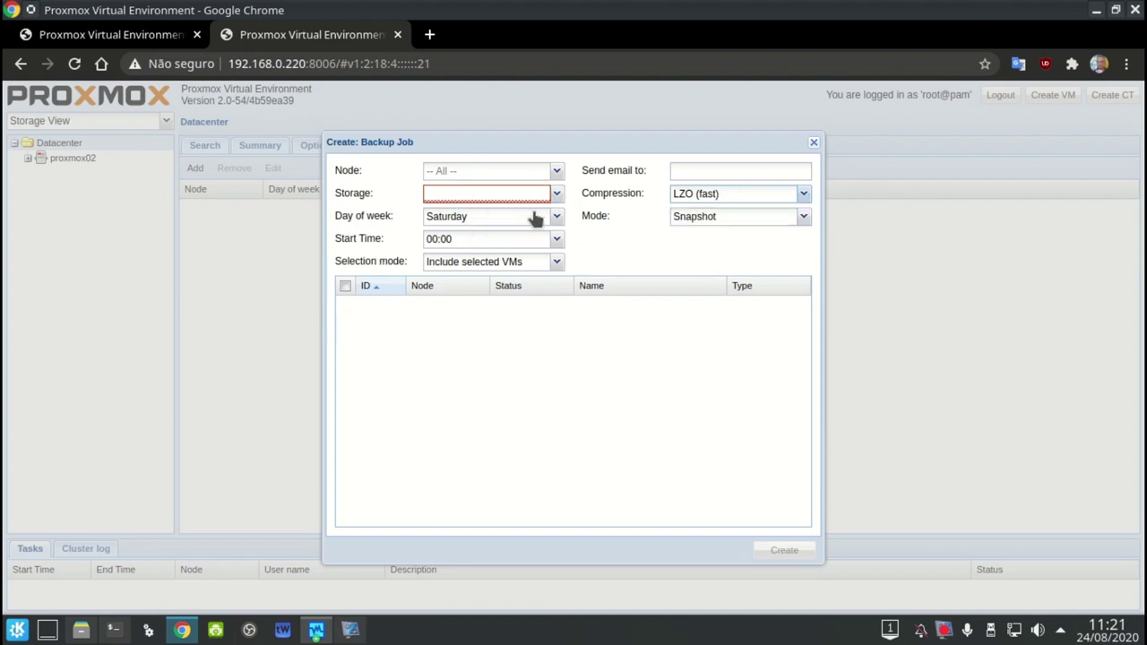
left_click(813, 143)
Show the Datacenter Users list with only root, and inspect the Add: User realm choices without adding
left_click(461, 147)
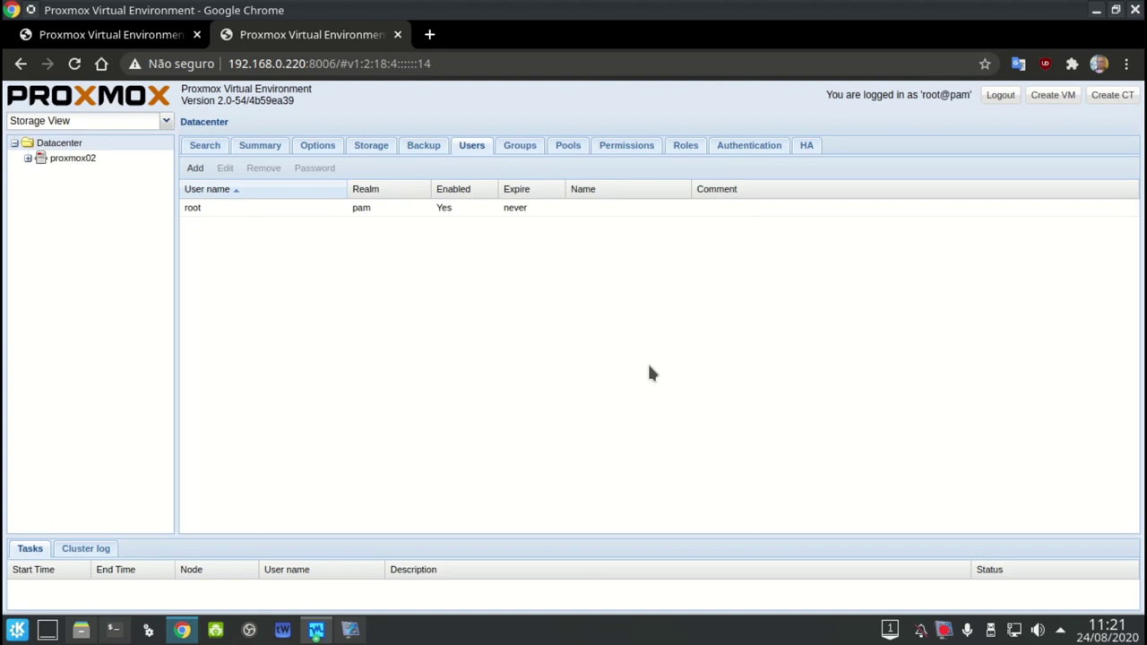
left_click(192, 170)
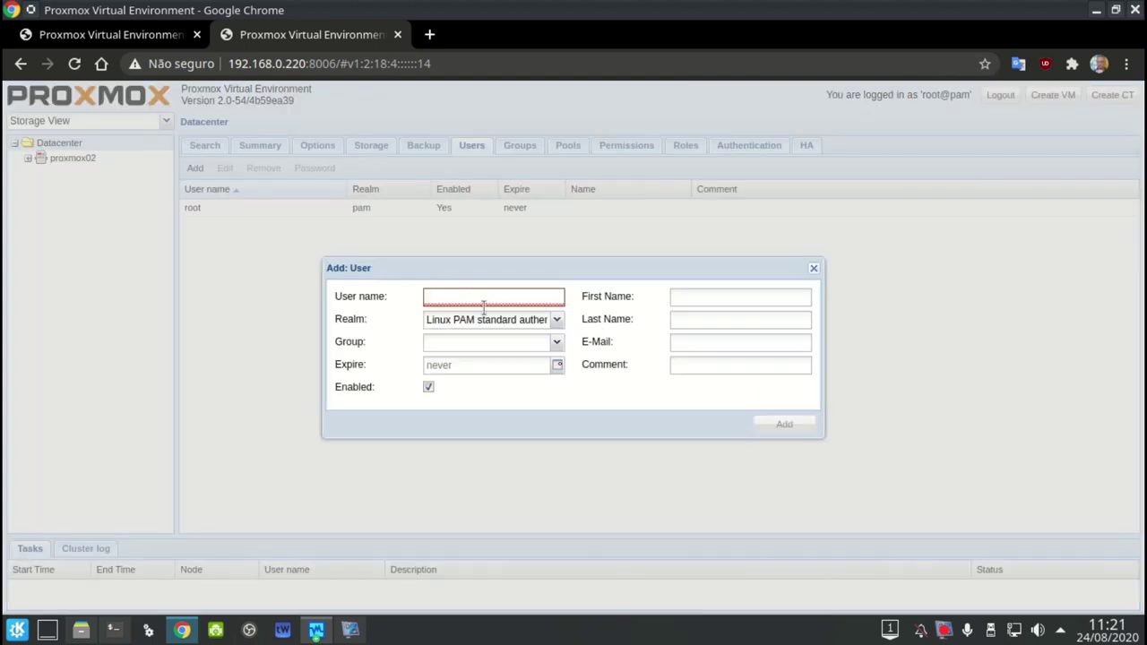
left_click(559, 321)
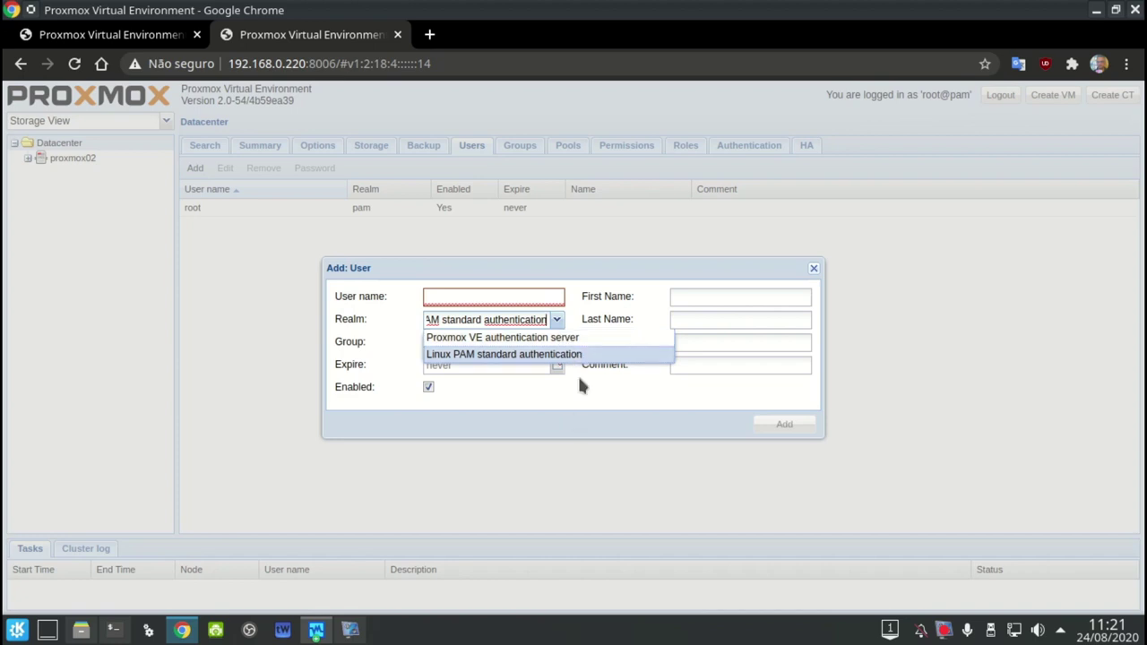
left_click(627, 392)
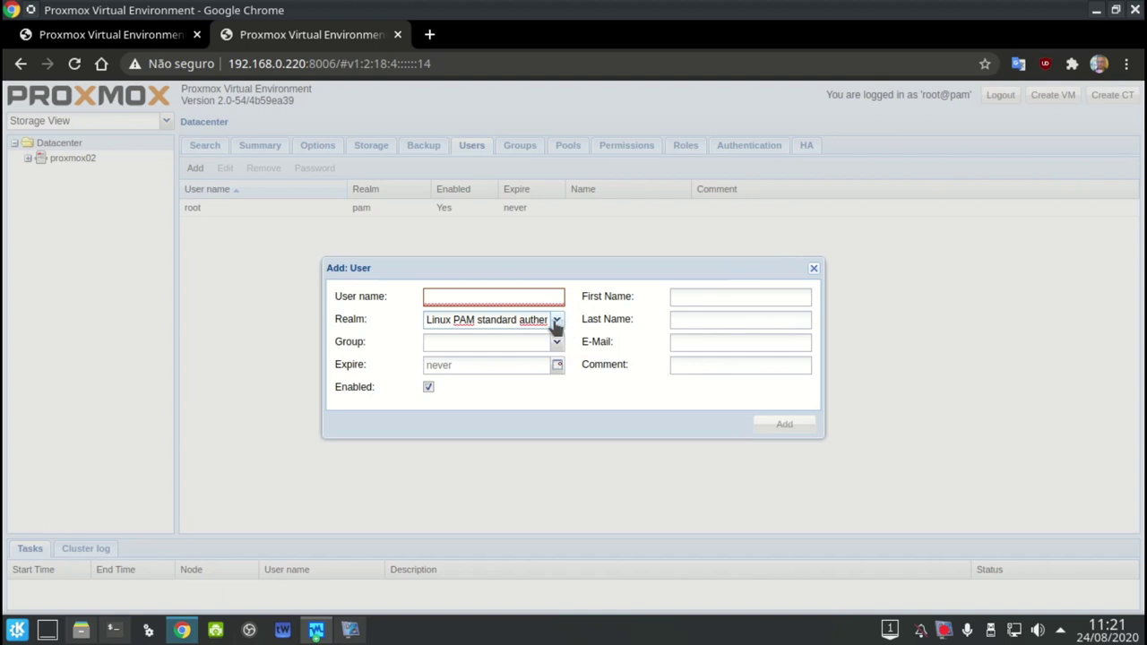
left_click(555, 322)
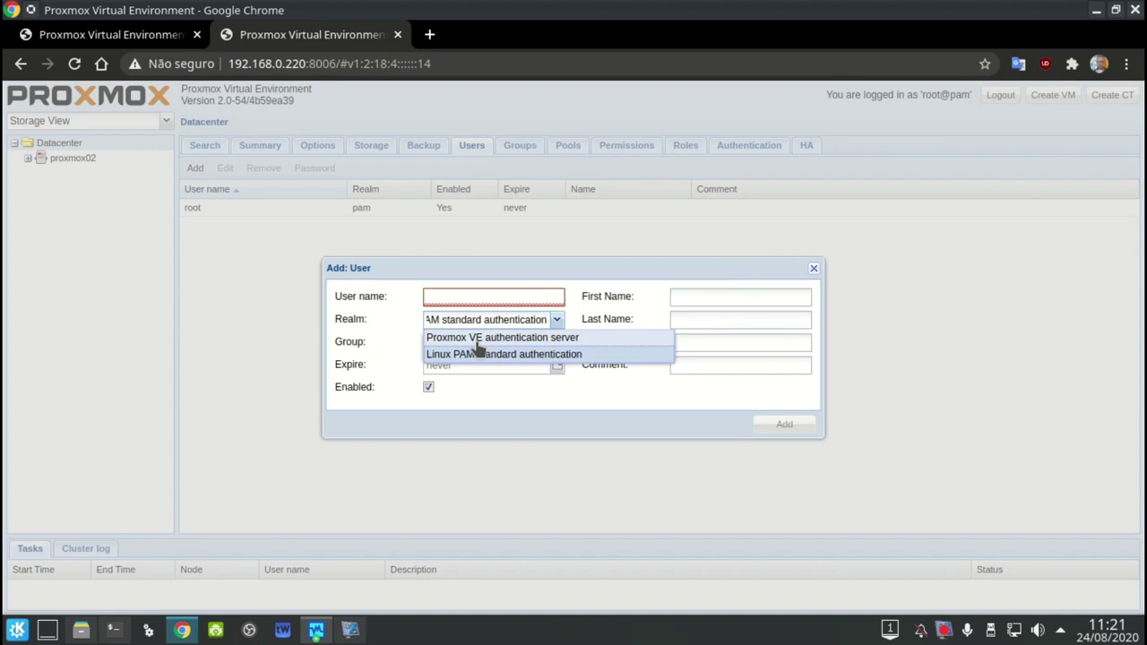
left_click(679, 266)
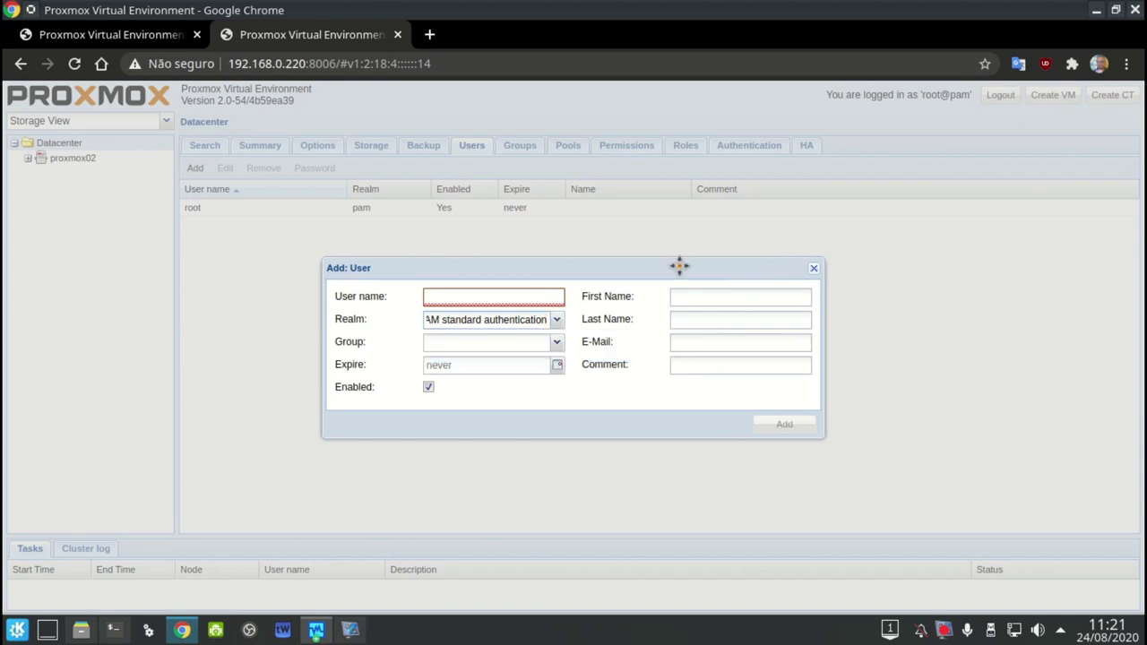
left_click(812, 270)
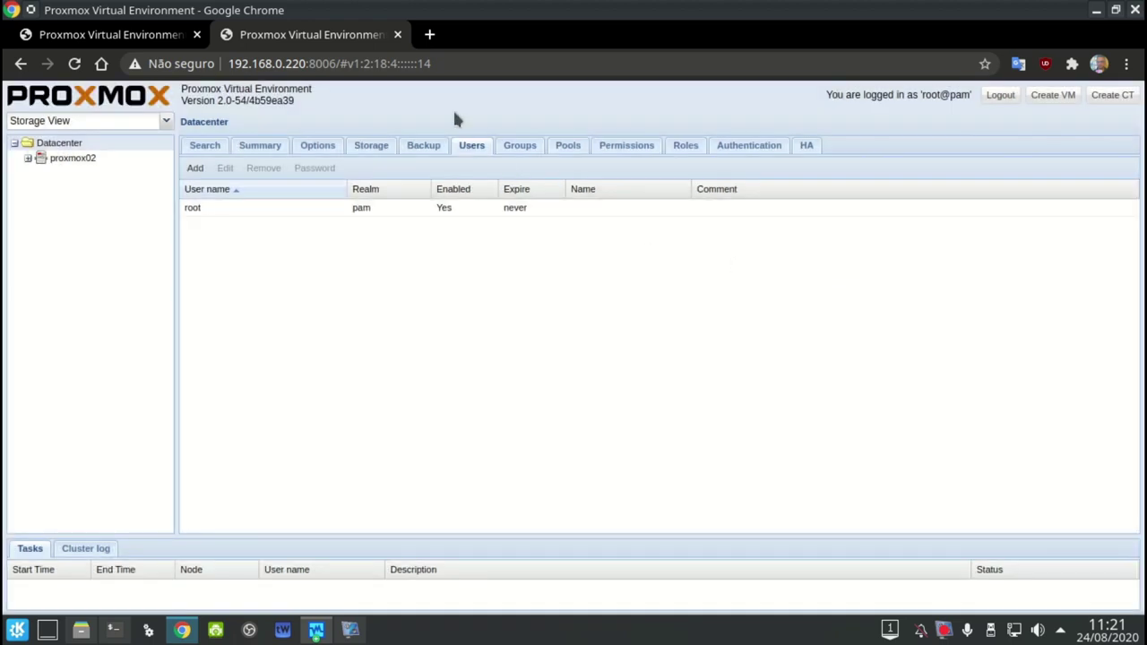
Review the Groups, Pools and Permissions tabs, and open then cancel the Add: User Permission form
left_click(521, 151)
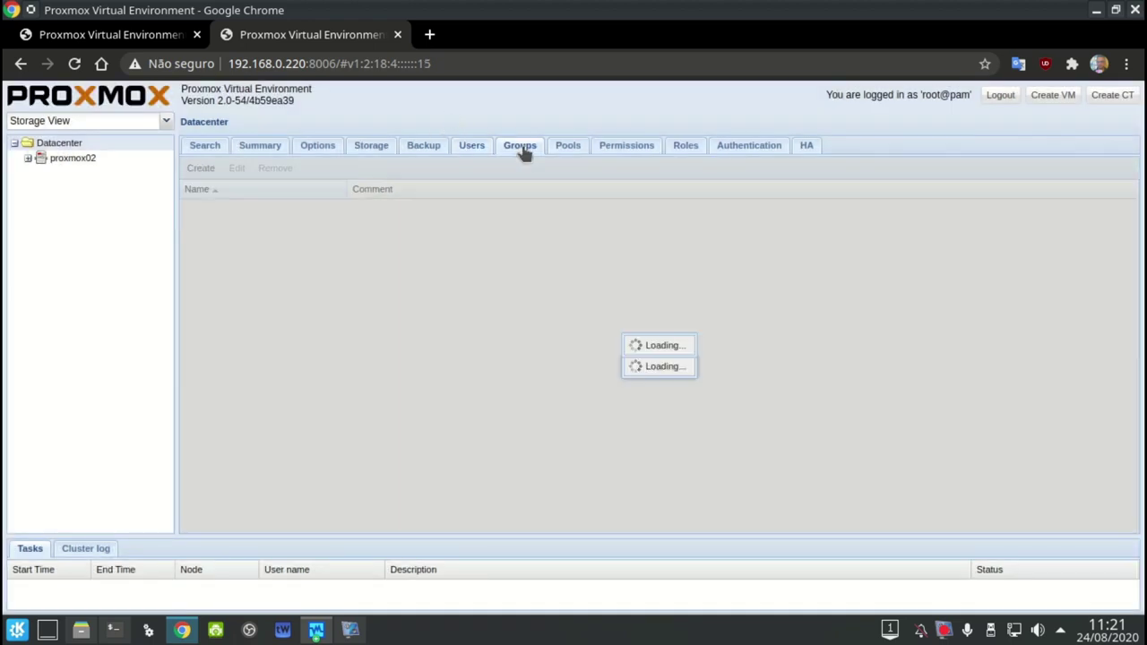
left_click(564, 150)
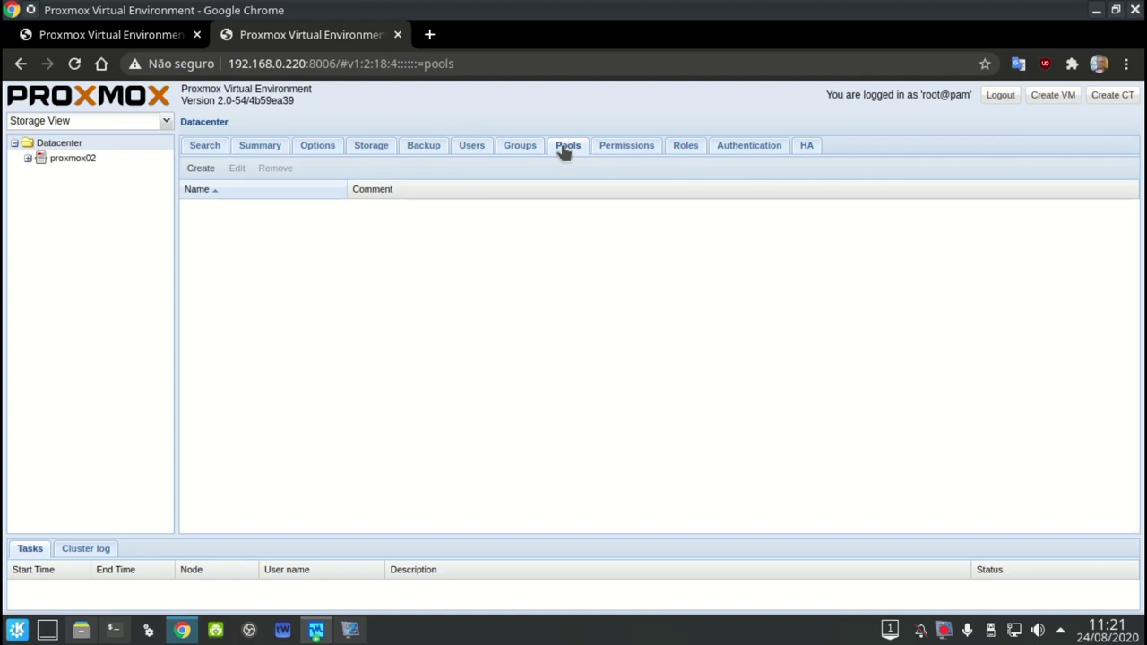
left_click(613, 150)
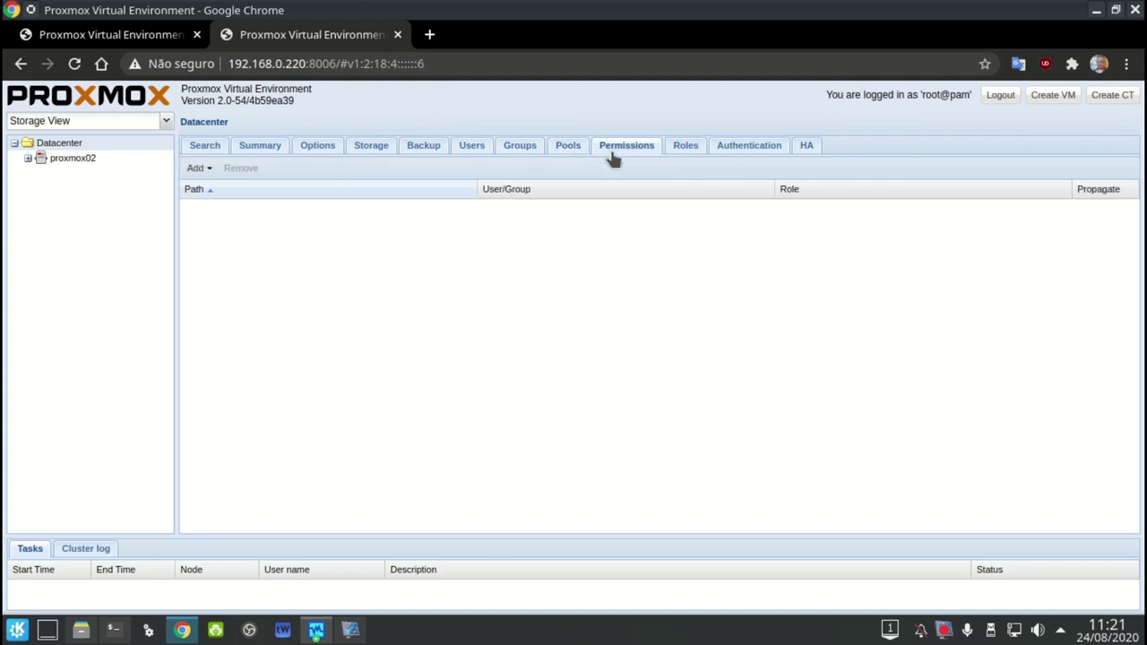
left_click(199, 169)
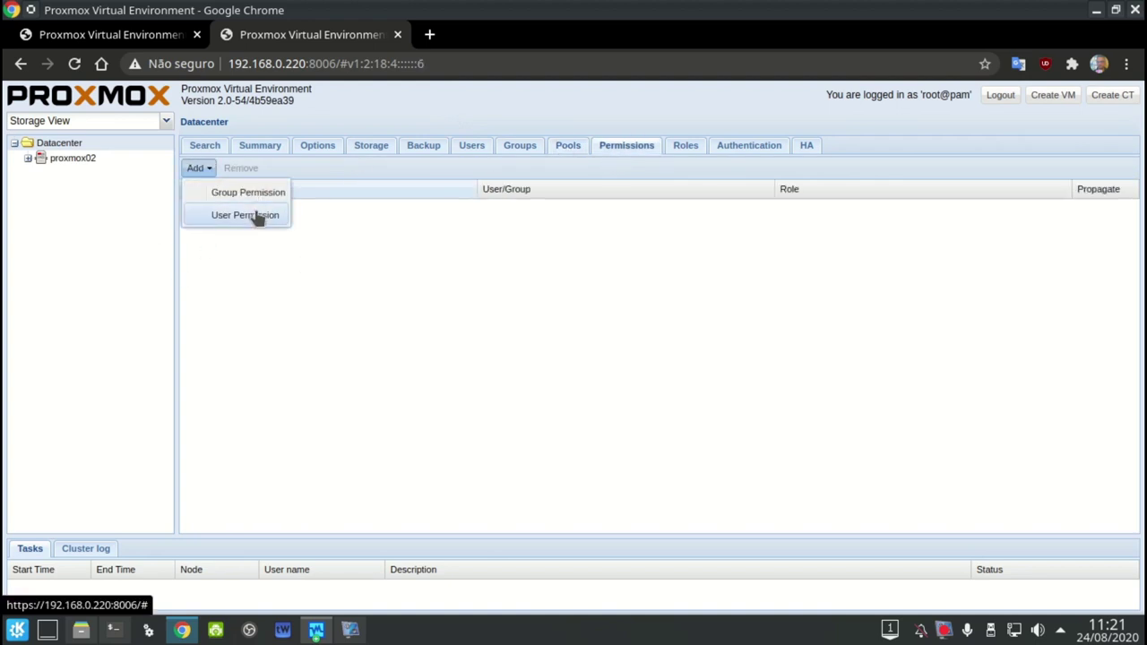
left_click(257, 216)
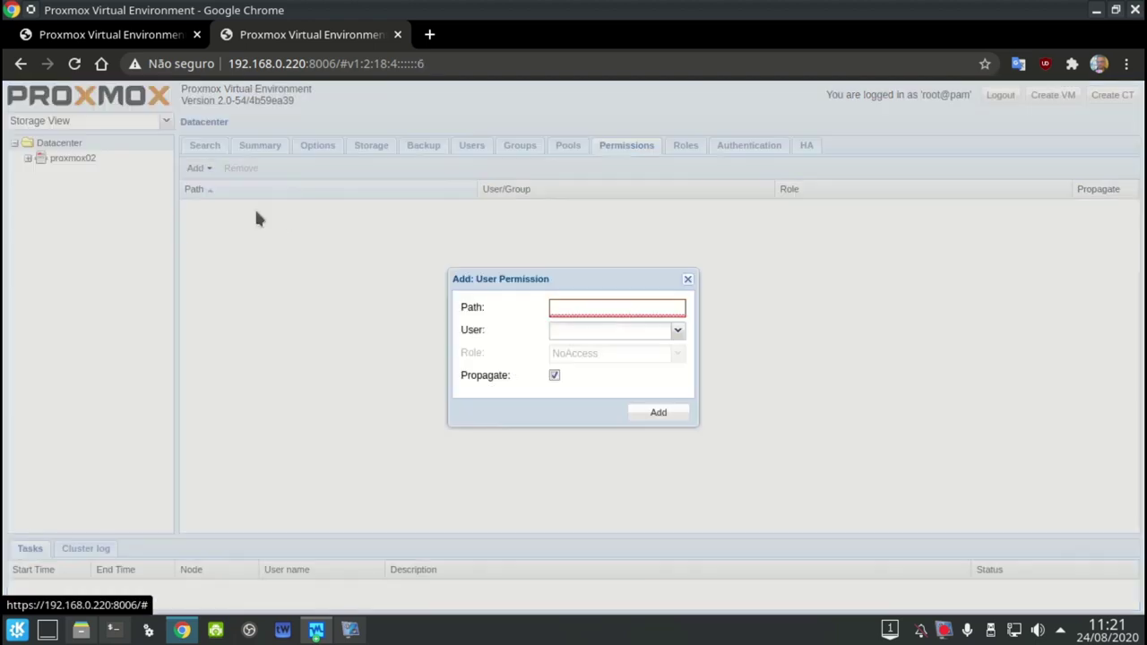
left_click(686, 279)
Review Roles and the Authentication realms pam and pve without adding a server, then show HA settings
left_click(684, 146)
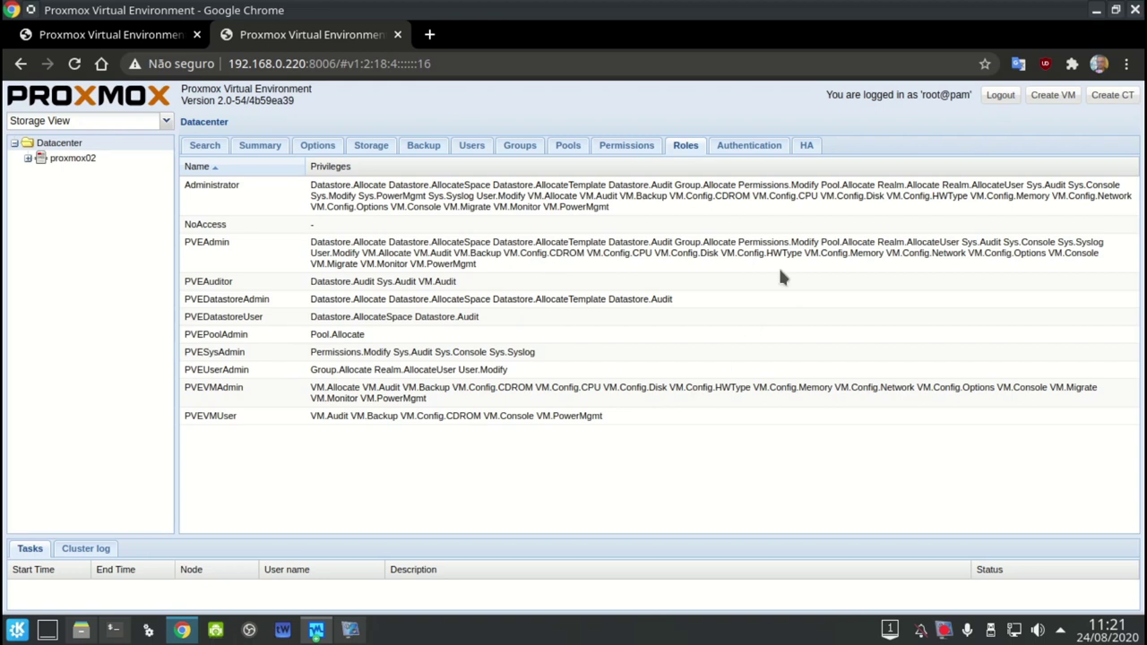
left_click(749, 146)
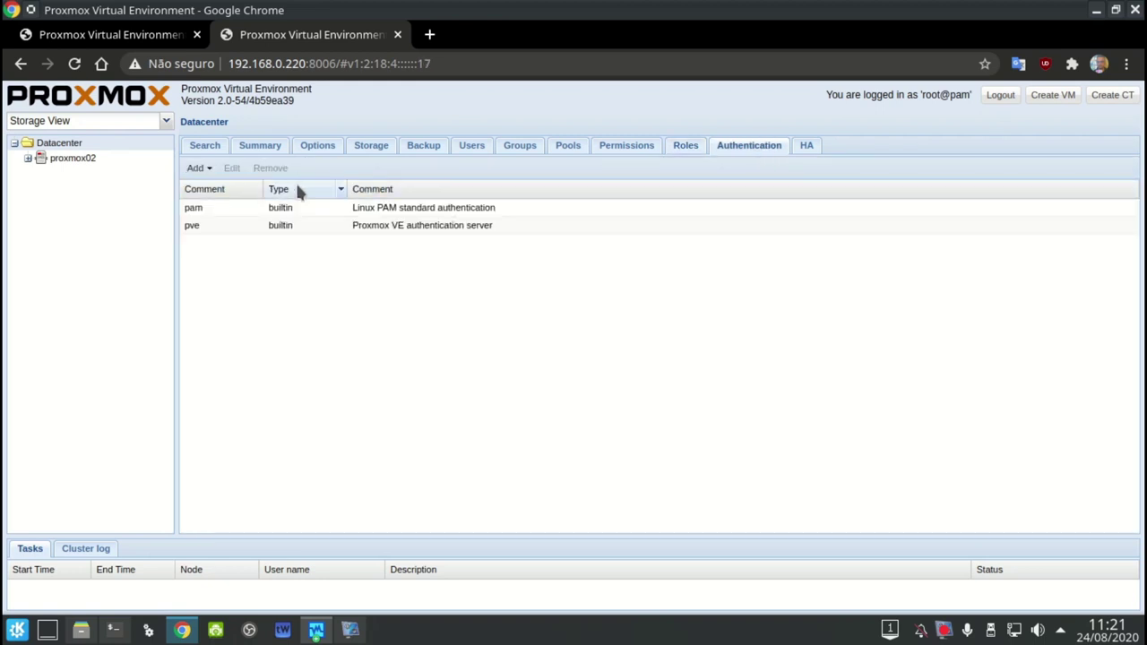
left_click(203, 170)
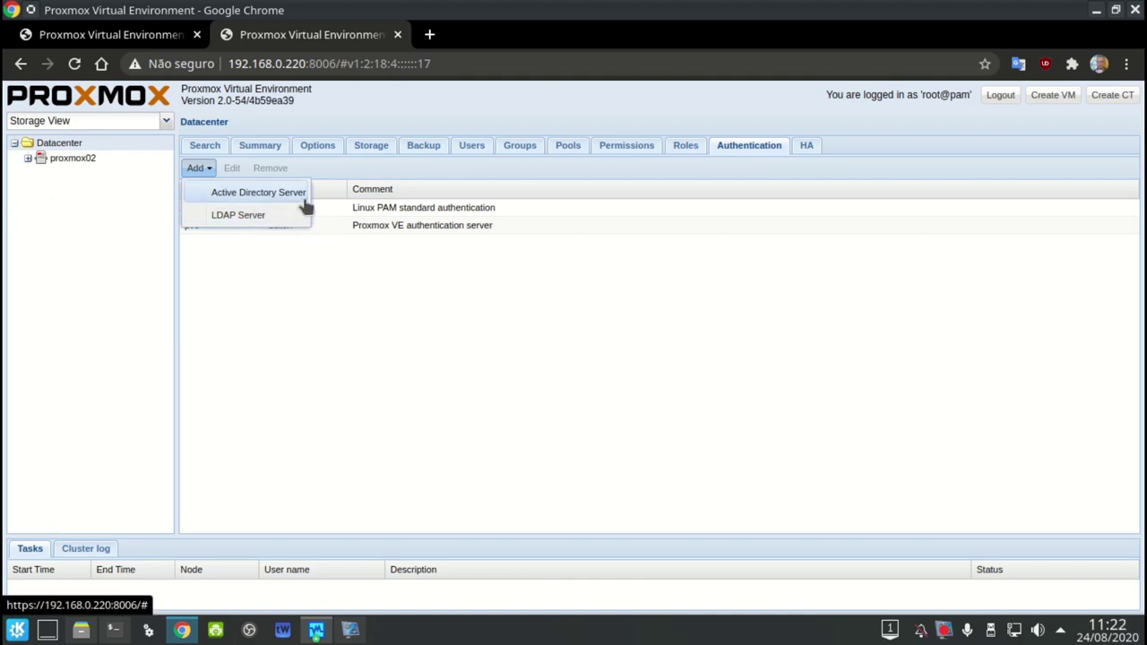
left_click(604, 305)
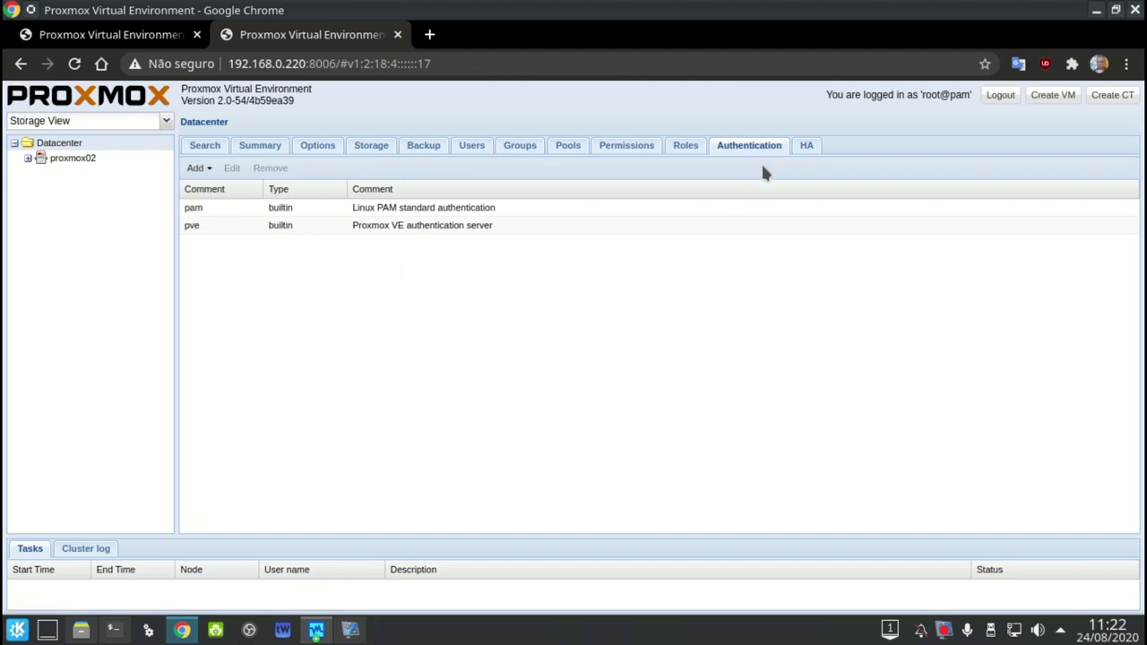
left_click(807, 146)
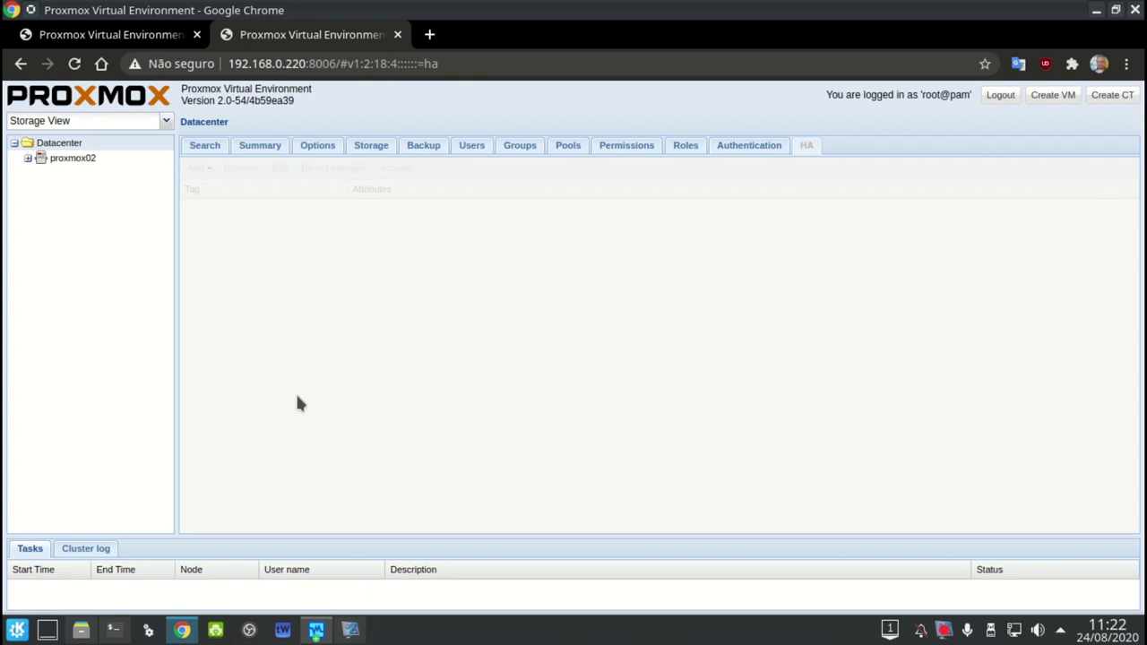
Show the Datacenter Search list with storage local (proxmox02) at 1.1% usage
left_click(129, 161)
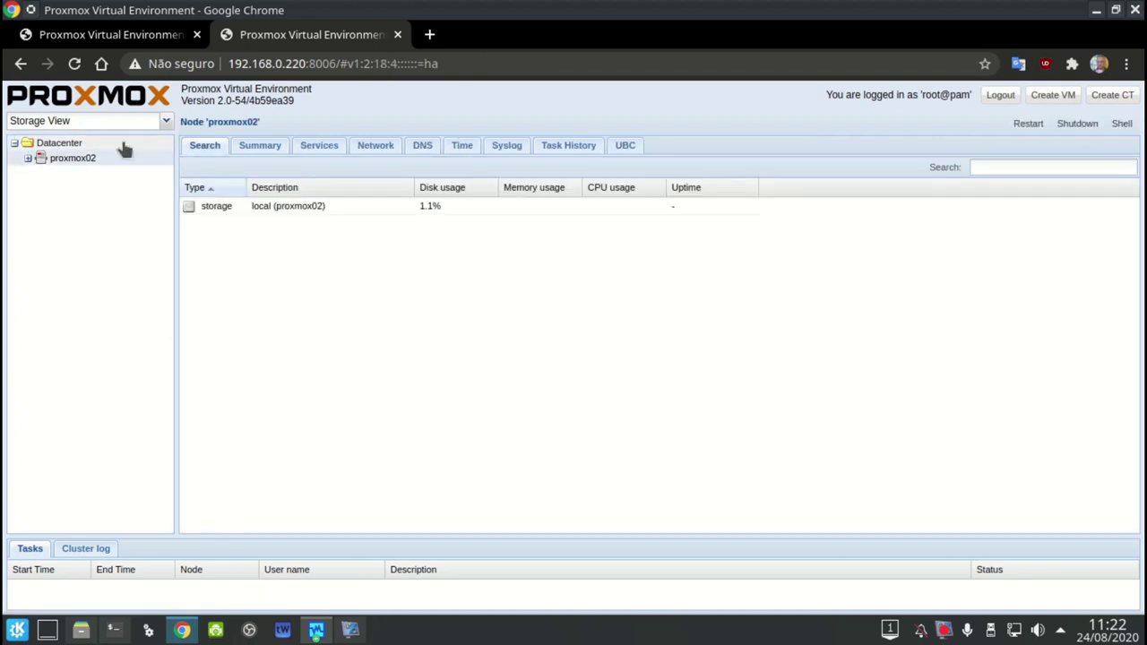
left_click(124, 144)
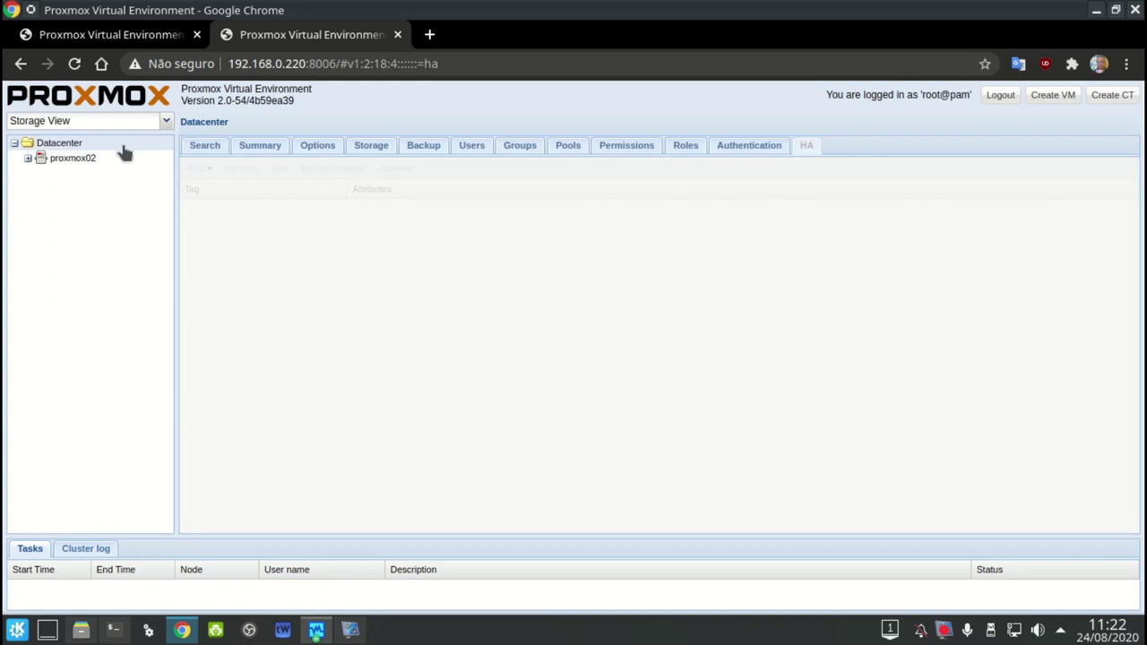
left_click(196, 148)
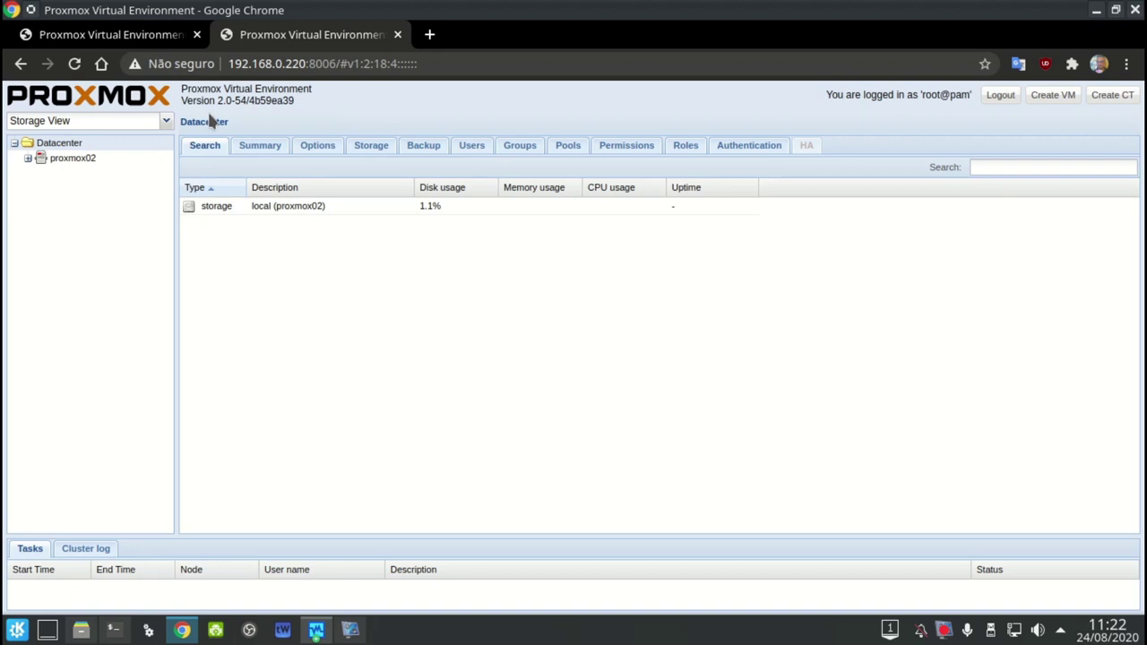
Compare the Proxmox 1.9 and 2.0 Chrome tabs, then open node proxmox02's page
left_click(176, 38)
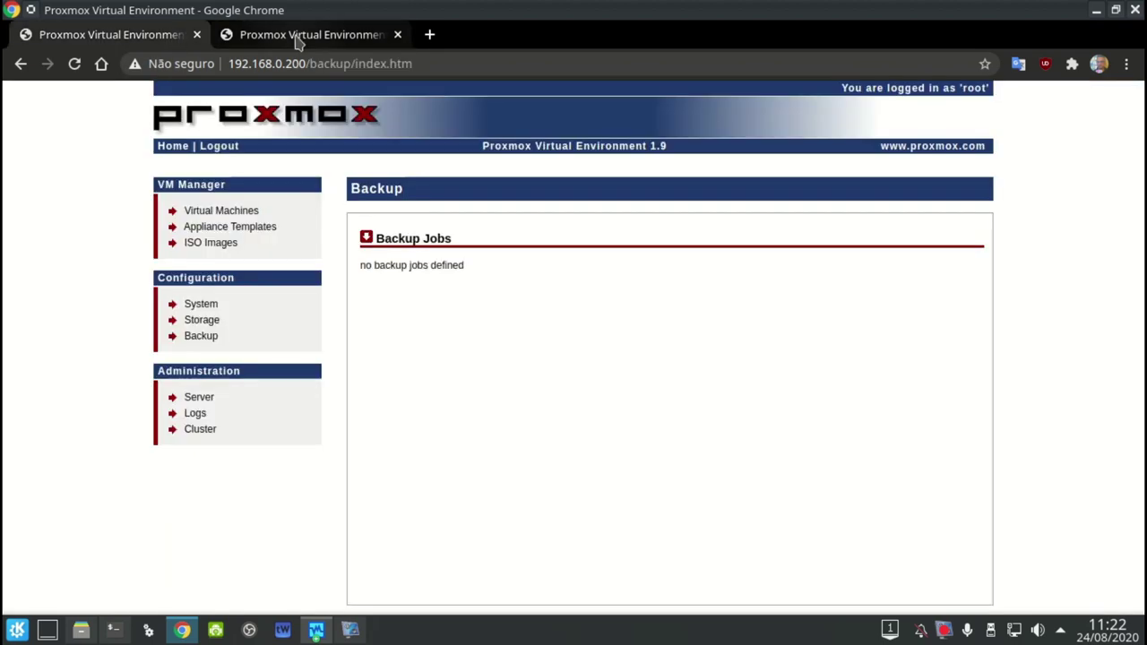
left_click(298, 36)
left_click(63, 34)
left_click(296, 34)
left_click(172, 39)
left_click(262, 38)
left_click(175, 41)
left_click(308, 36)
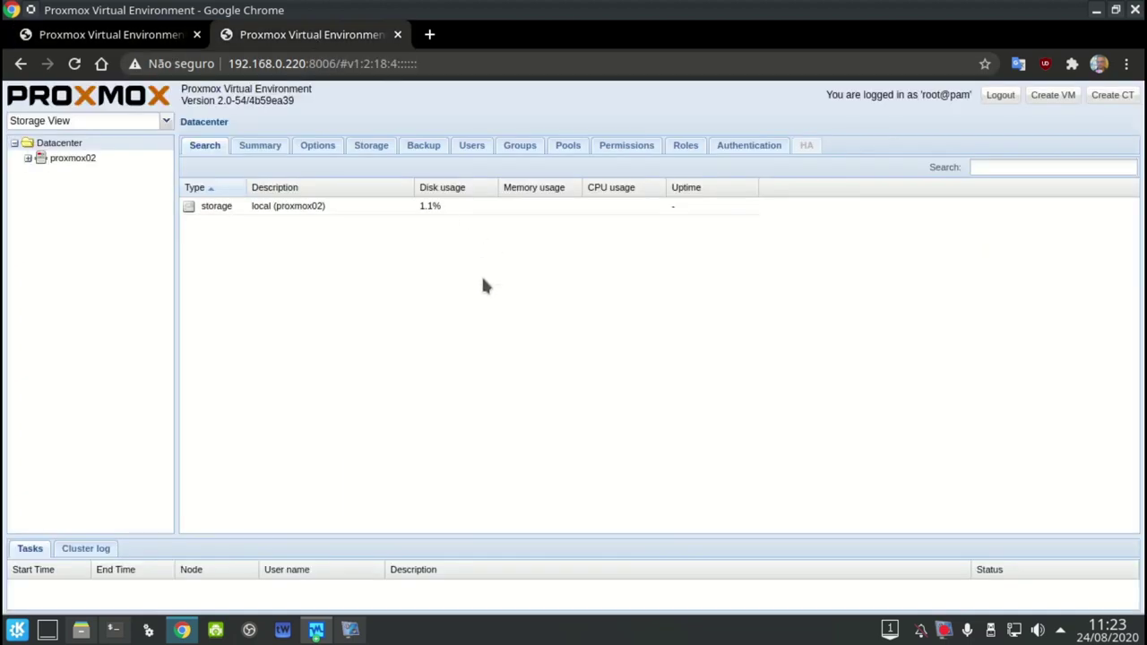
left_click(179, 38)
left_click(258, 38)
left_click(113, 159)
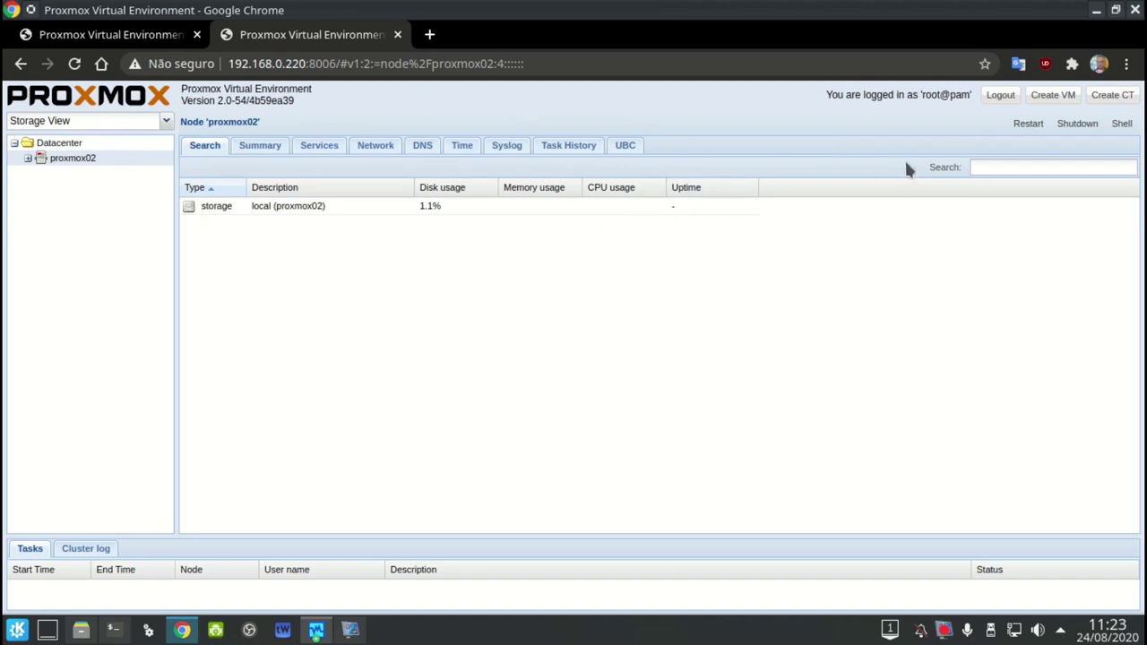
Shut down node proxmox02 and the old Proxmox 1.9 server from its Server page
left_click(1066, 123)
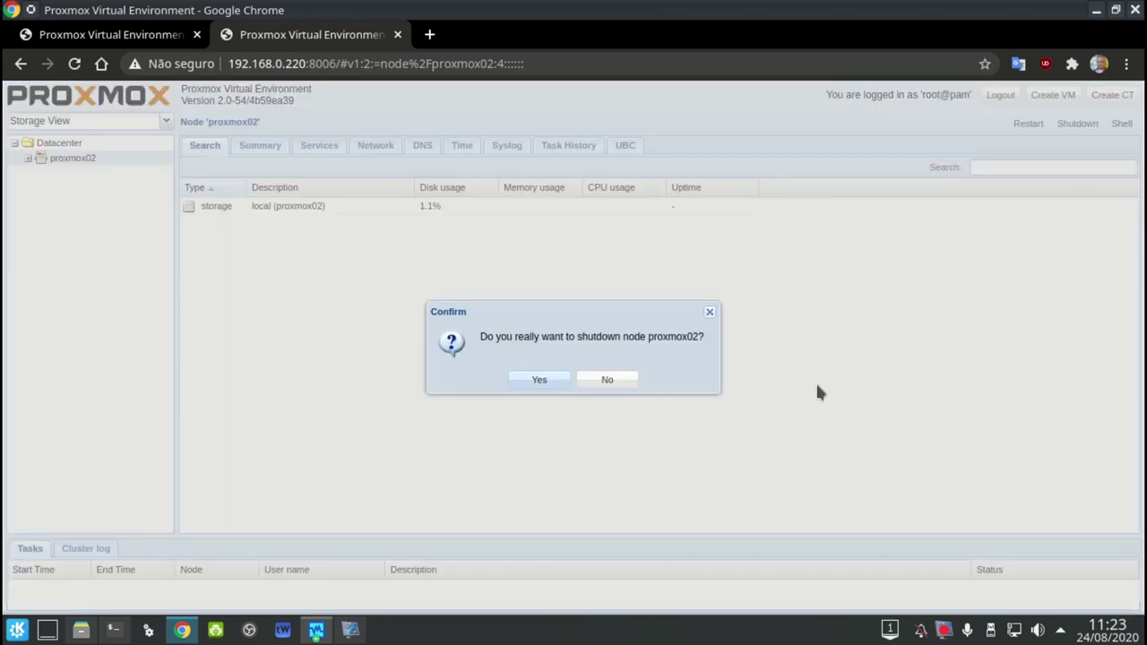
left_click(539, 381)
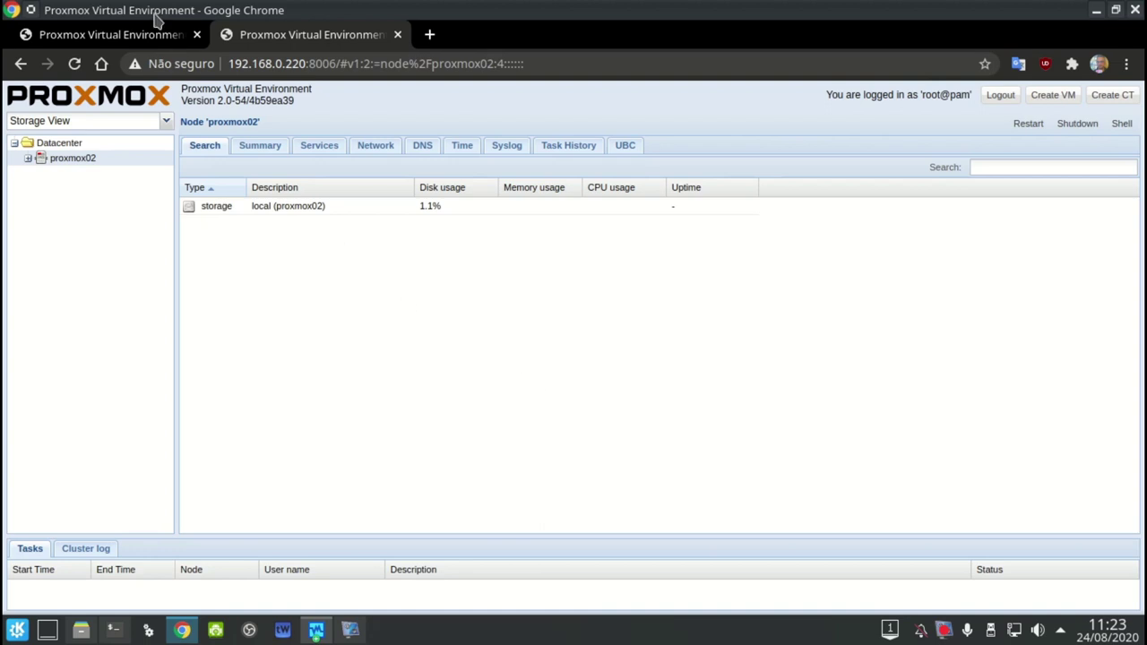
left_click(154, 36)
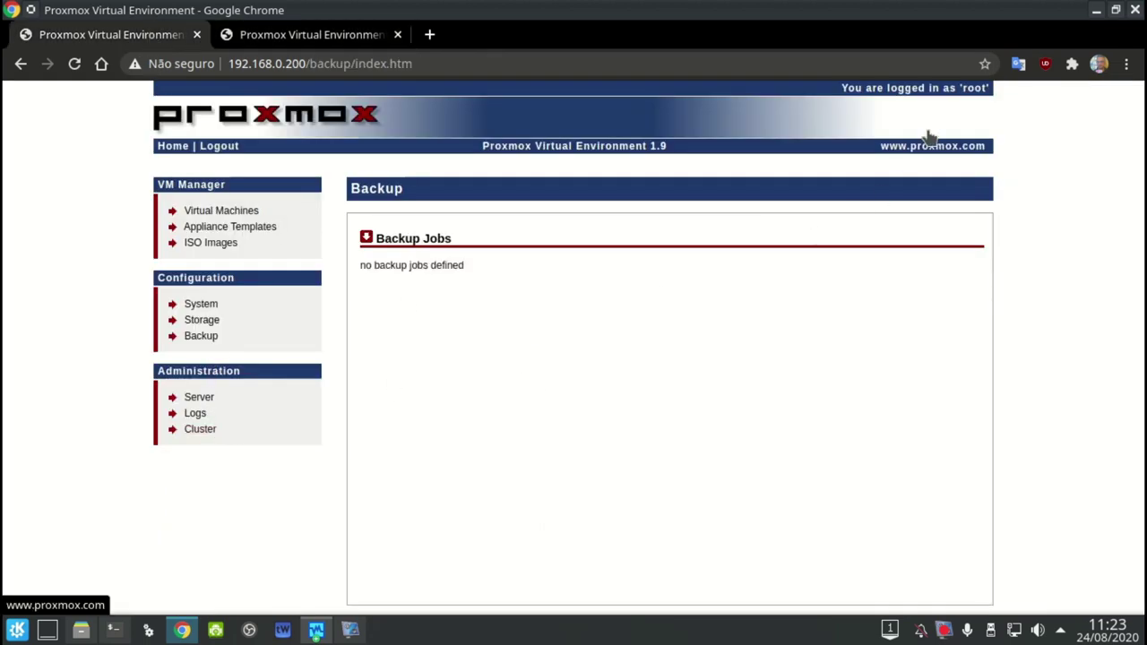
left_click(199, 401)
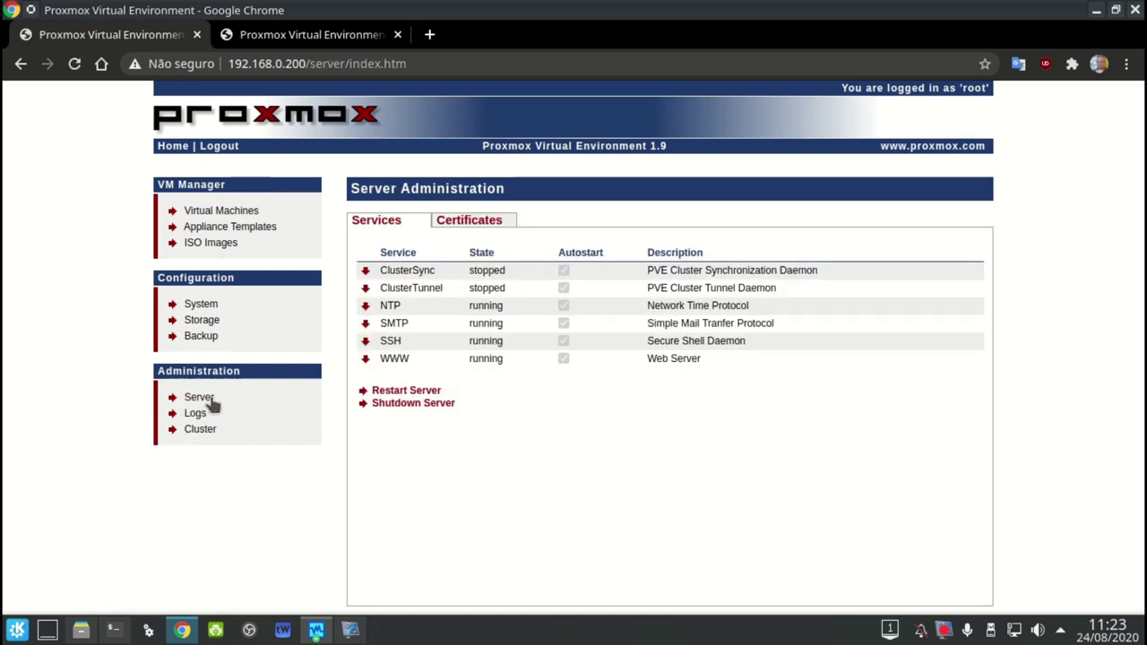
left_click(377, 406)
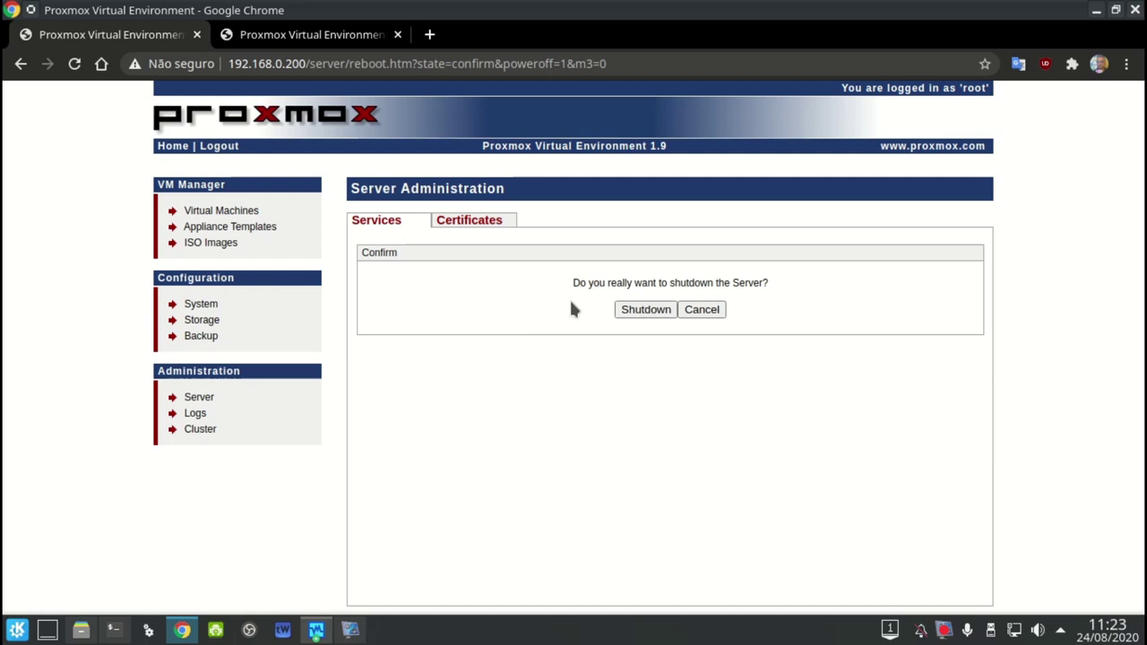
left_click(619, 310)
Check the shutdown progress, hide Chrome and bring up the PVE-2.0 VM console
left_click(340, 36)
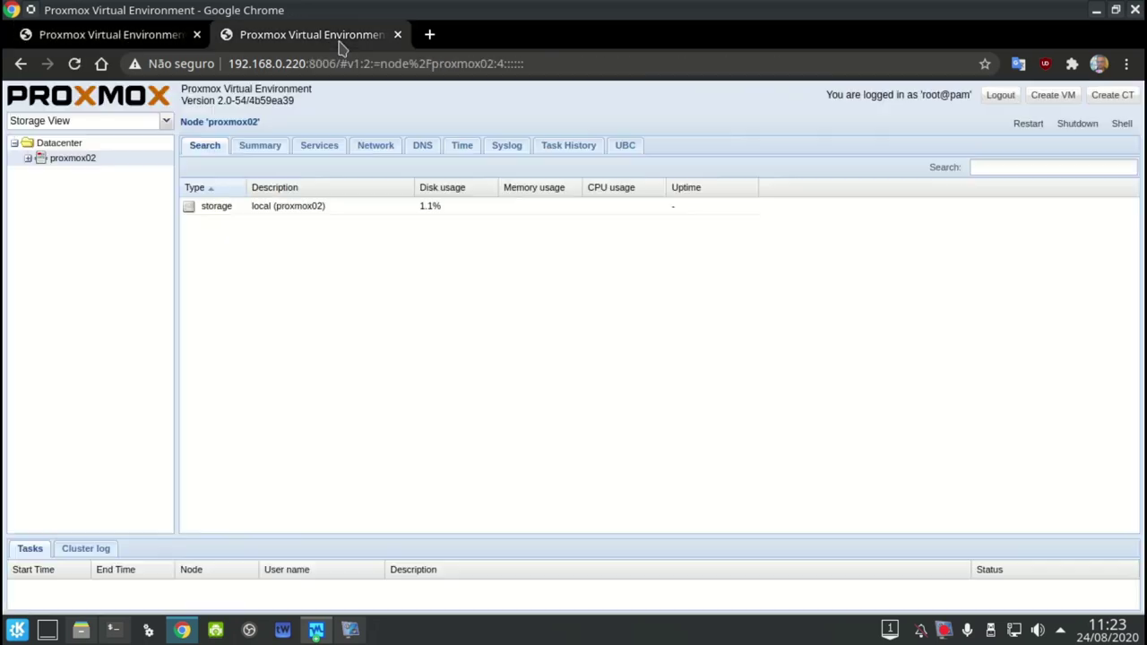
left_click(164, 40)
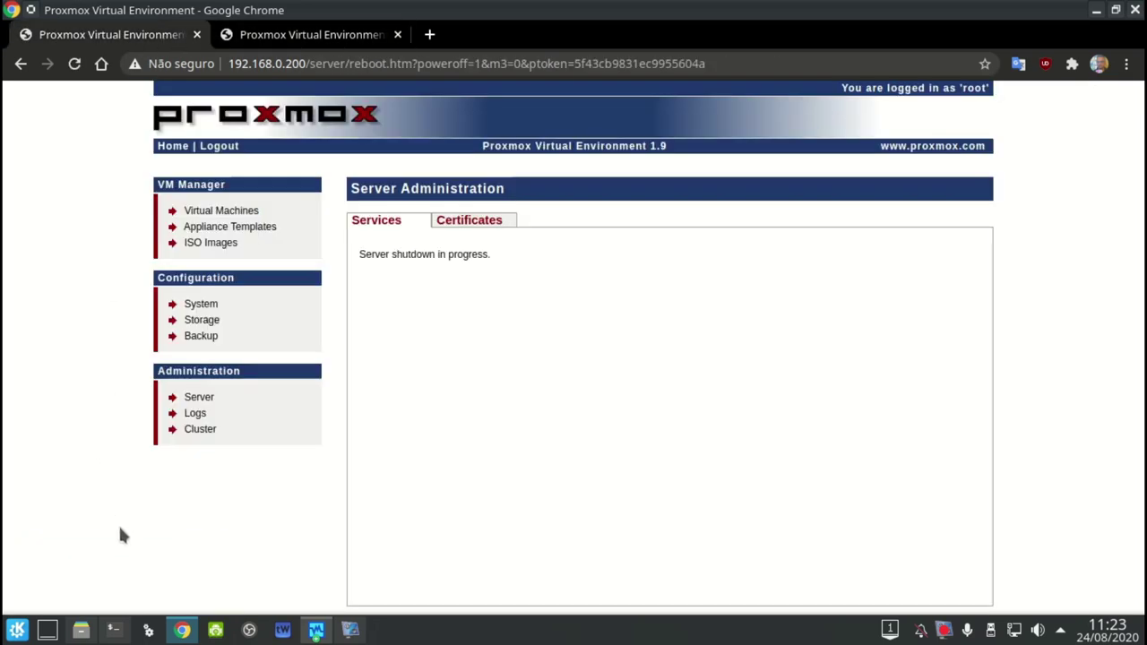
left_click(1096, 10)
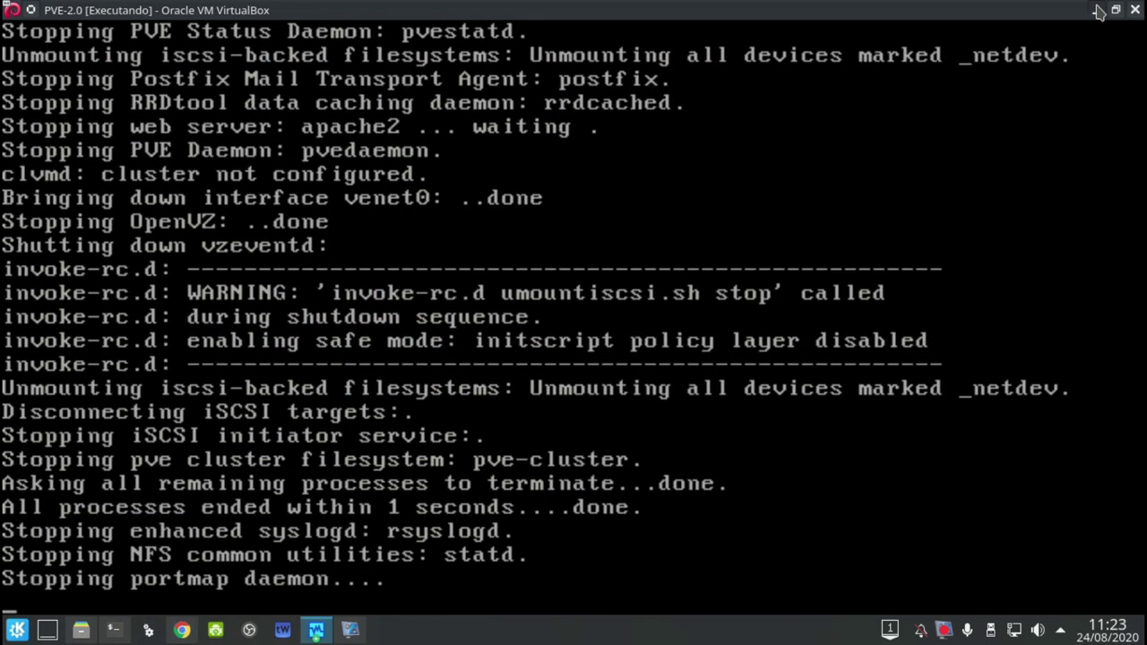
left_click(1097, 10)
left_click(319, 631)
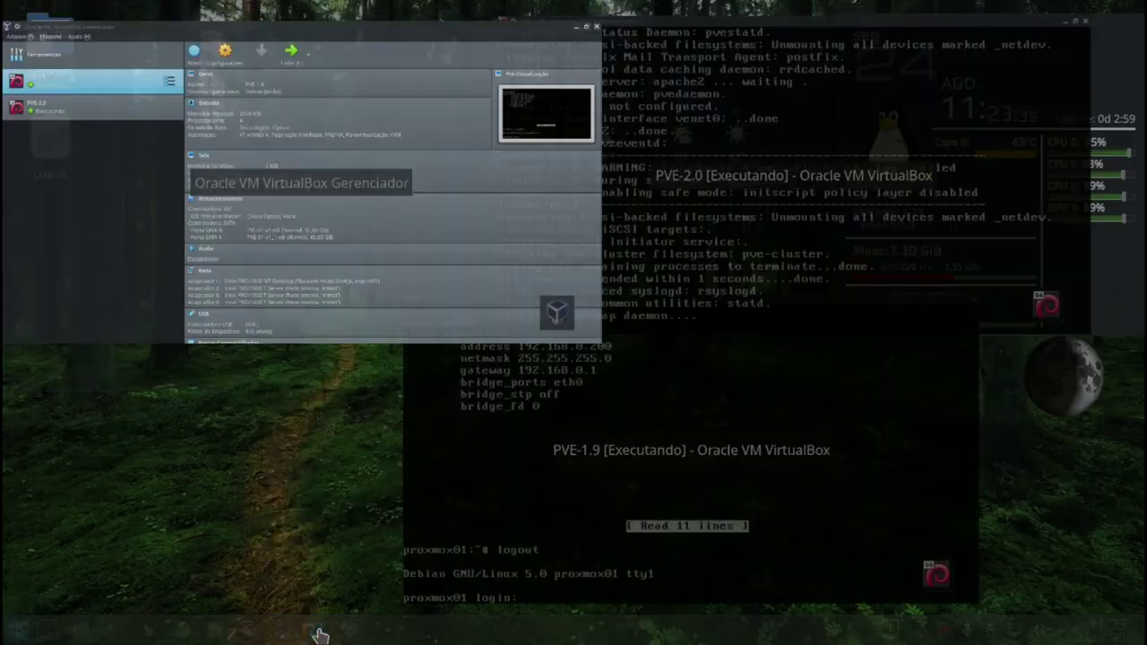
left_click(609, 243)
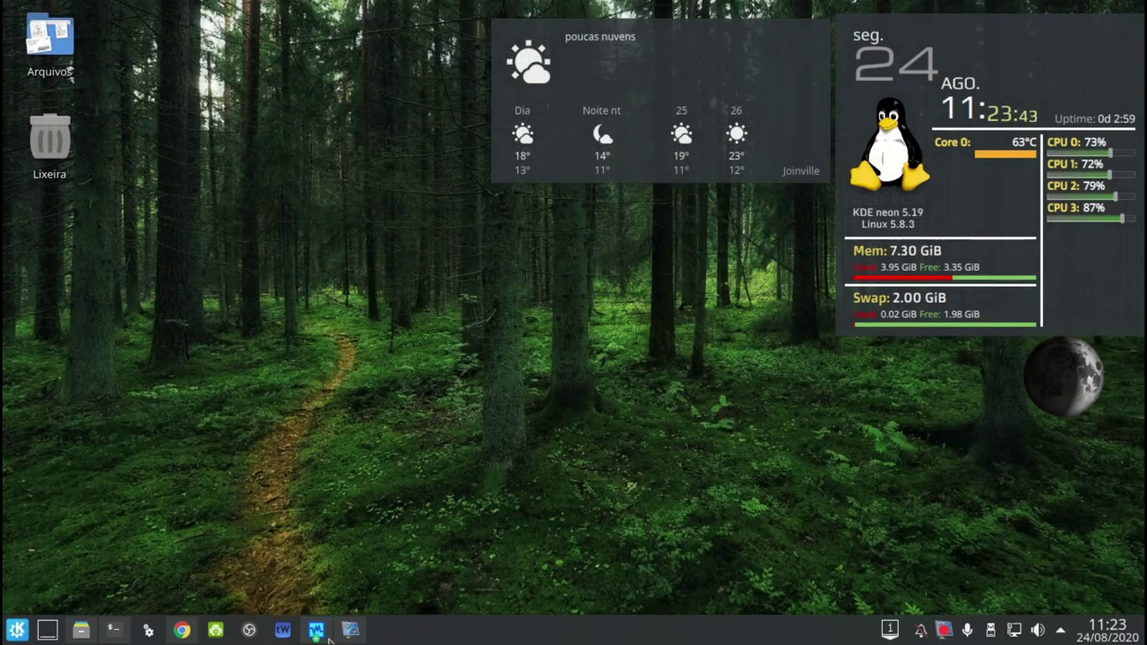
Bring the PVE-1.9 console forward until both VMs power off, then show VirtualBox Manager
left_click(317, 630)
left_click(722, 439)
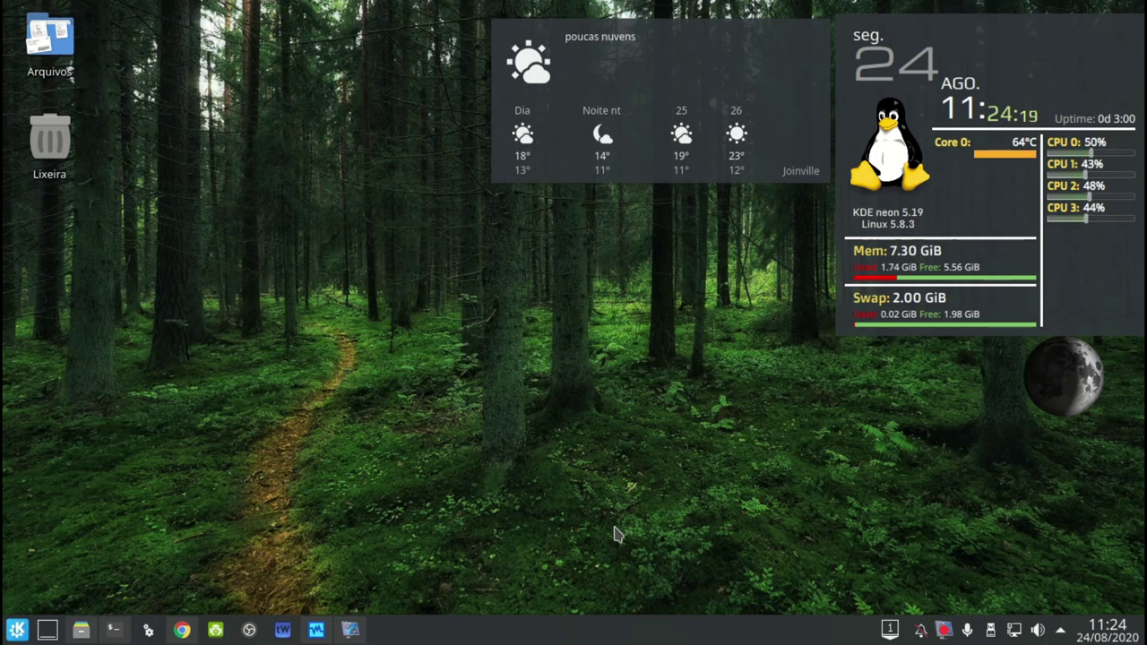
left_click(351, 631)
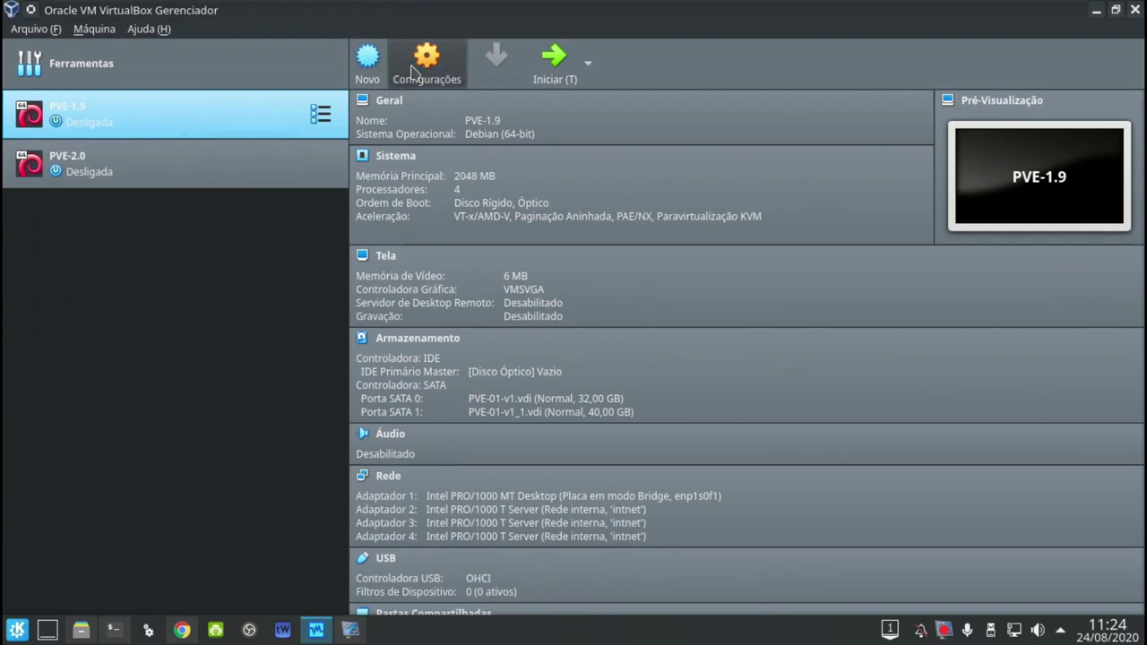
Rename the PVE-1.9 virtual machine to PVE-2.3 in its General settings
key("ctrl+s")
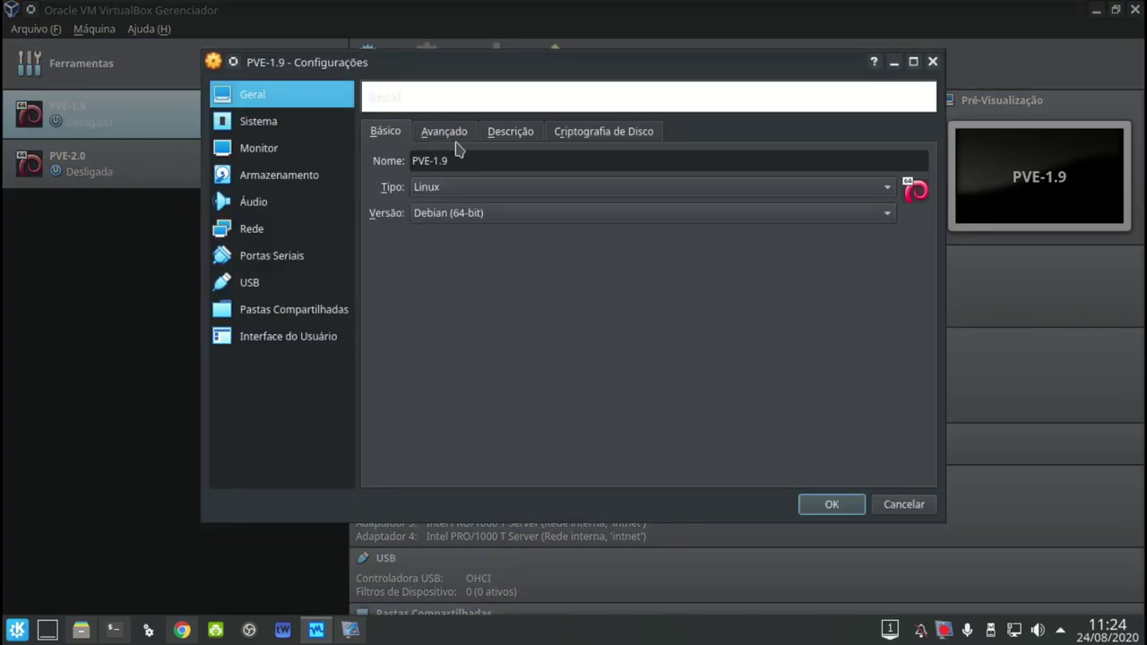
left_click(480, 166)
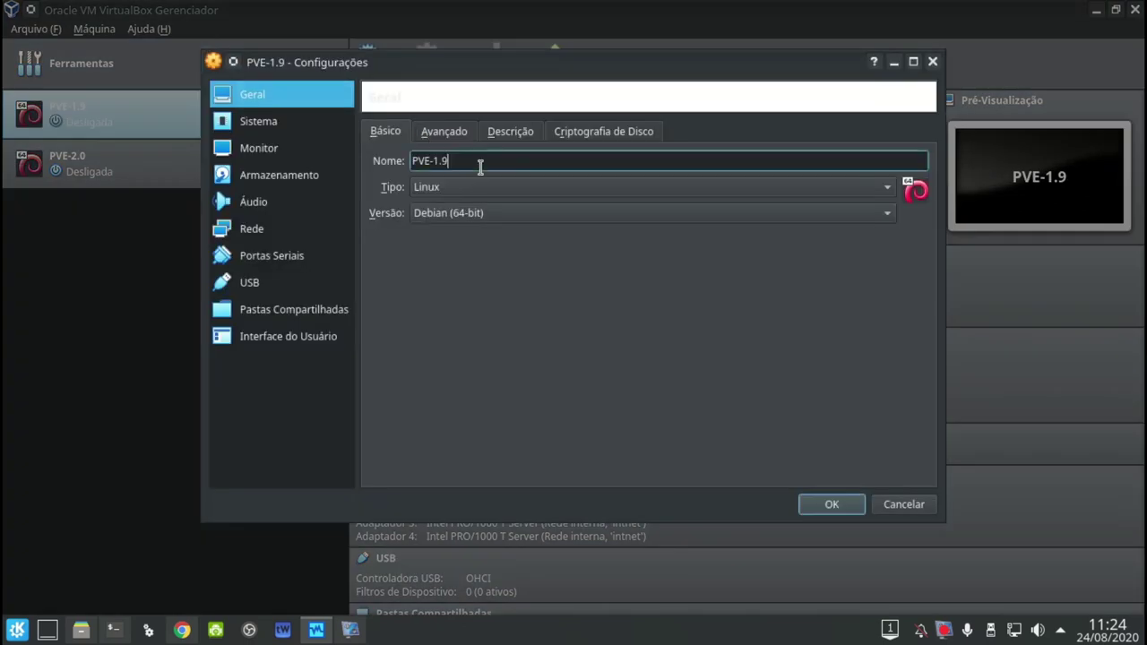
key("BackSpace")
key("BackSpace")
key("BackSpace")
type("2.3")
Select the empty optical drive in Storage settings and browse for a disc image
left_click(310, 176)
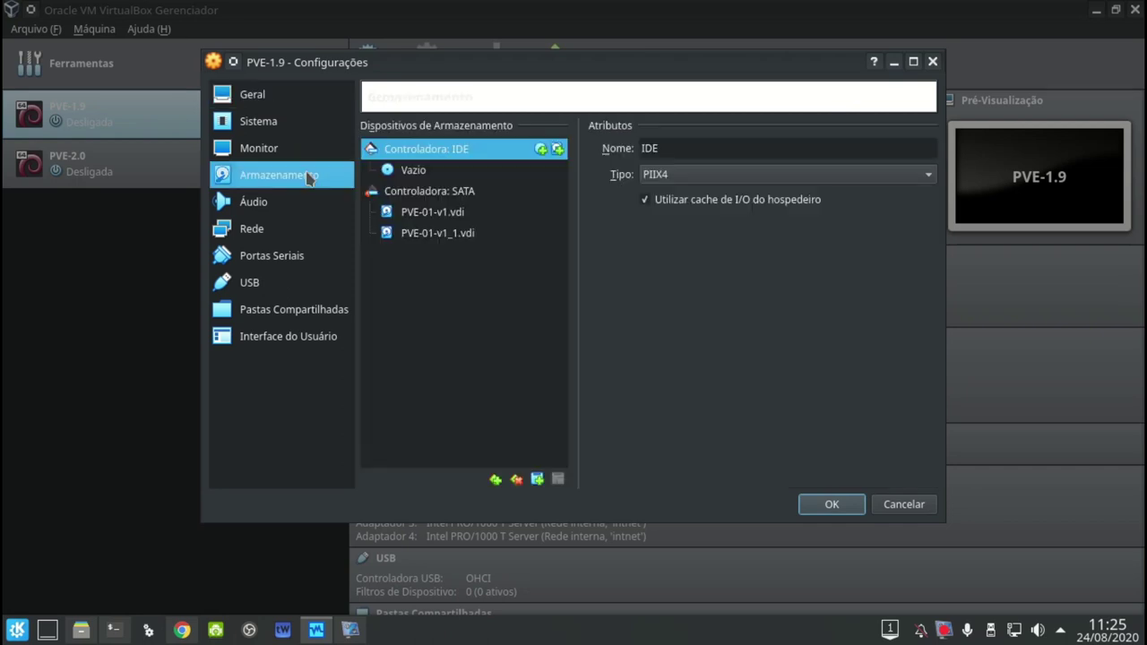
left_click(474, 172)
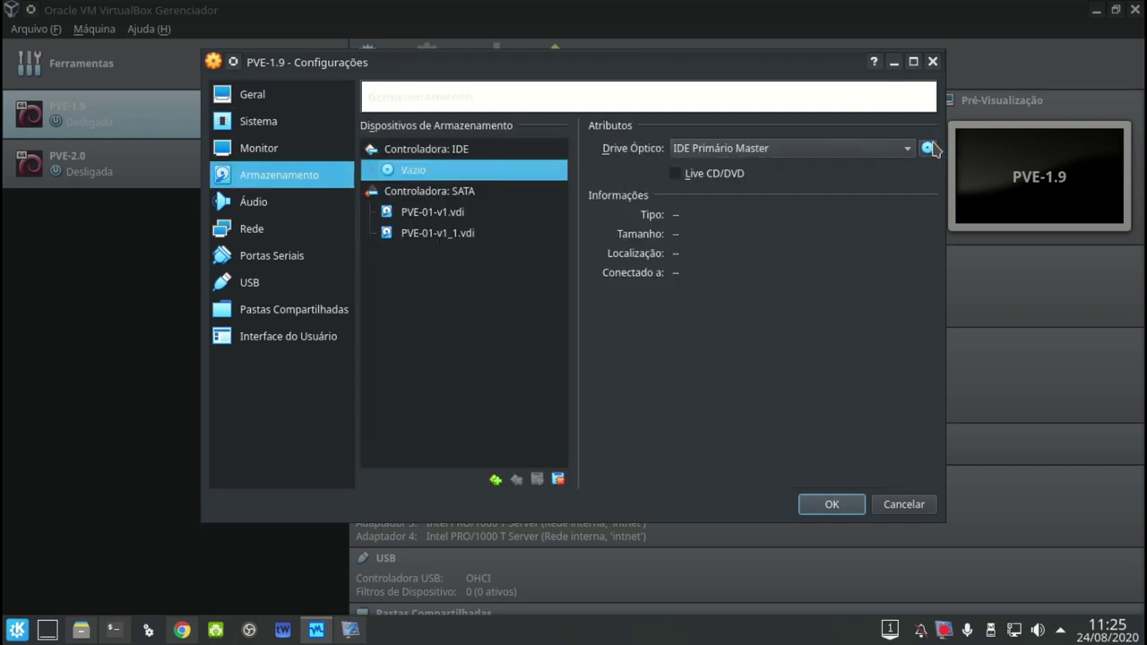
left_click(929, 148)
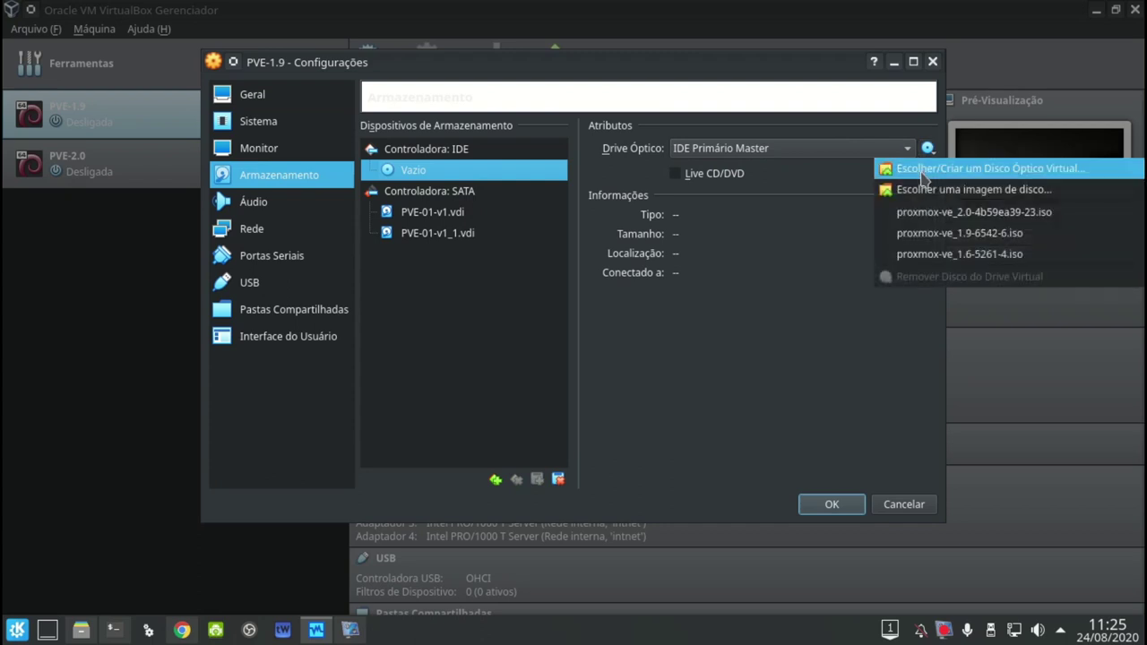
left_click(908, 189)
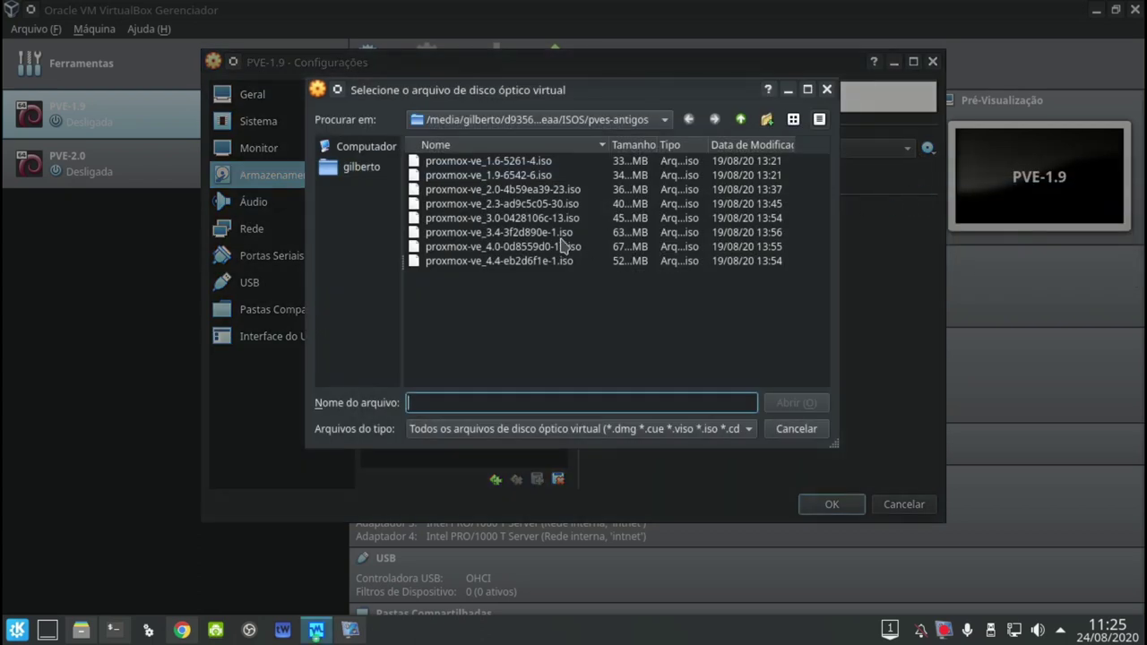
Load proxmox-ve_2.3-ad9c5c05-30.iso from the home ISOS folder and save the VM settings
left_click(340, 148)
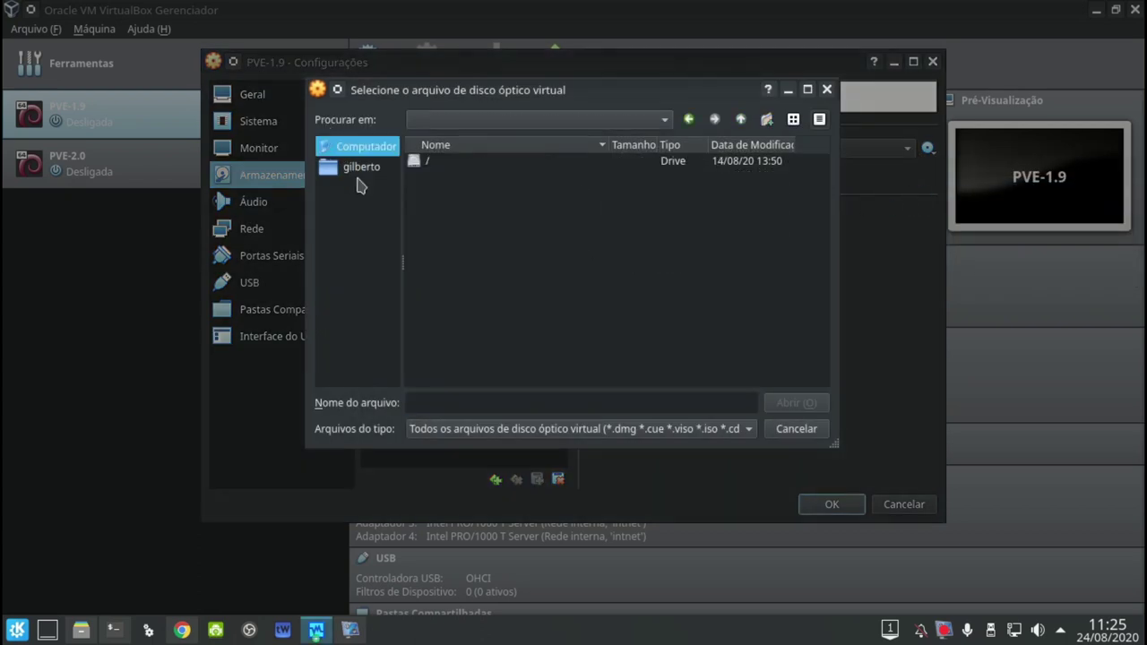
left_click(360, 172)
scroll(439, 278, "down", 2)
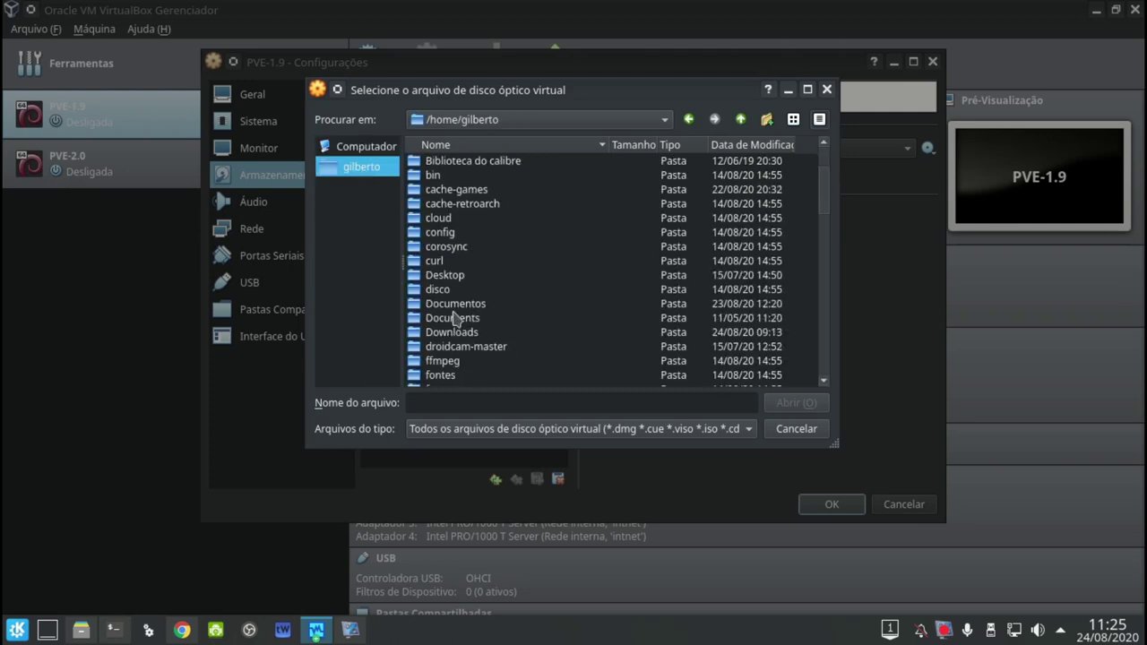
scroll(455, 323, "down", 2)
scroll(450, 339, "down", 1)
double_click(453, 318)
left_click(509, 176)
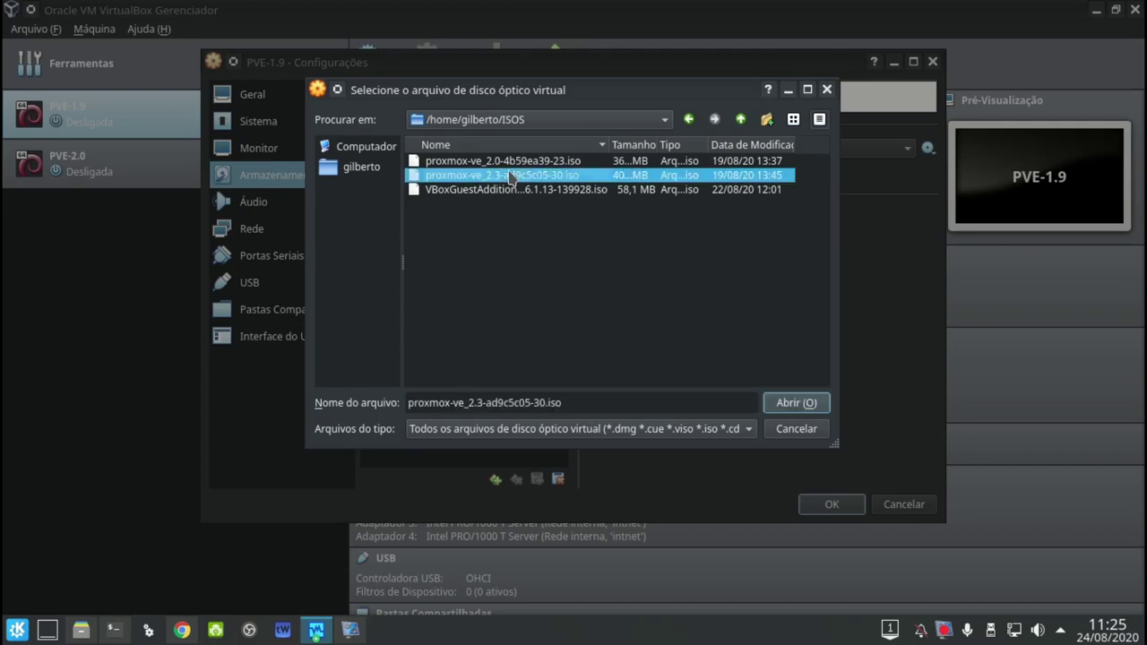
left_click(796, 404)
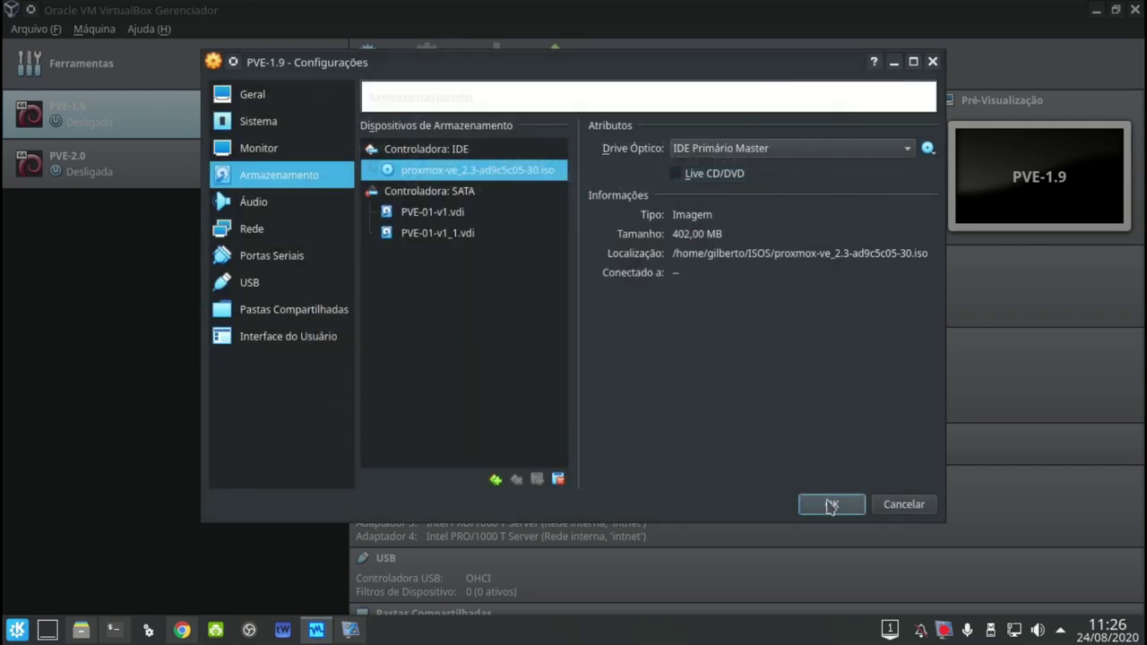
left_click(830, 504)
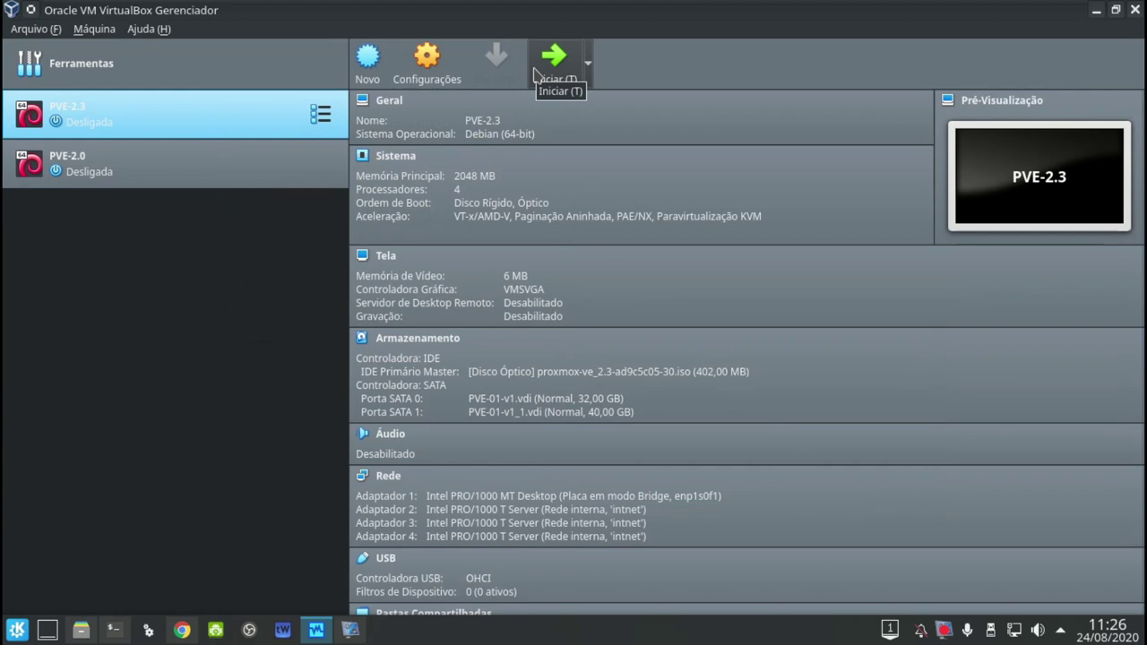
Start PVE-2.3, boot it from the CD-ROM with F12 and launch the Proxmox installer
left_click(549, 62)
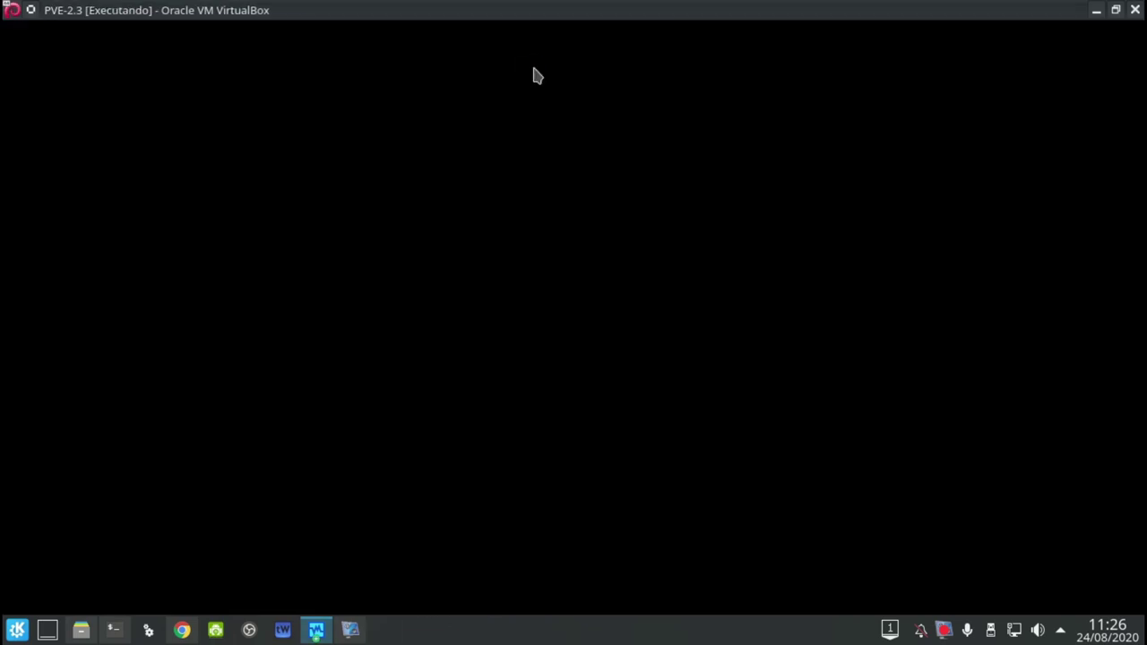
key("F12")
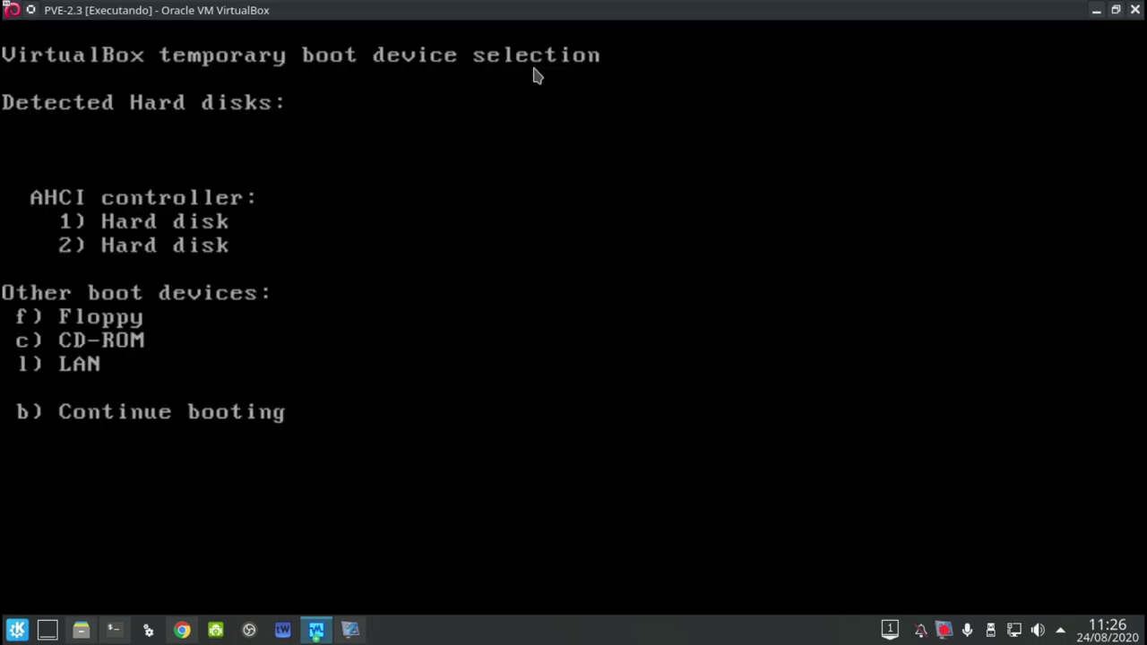
key("c")
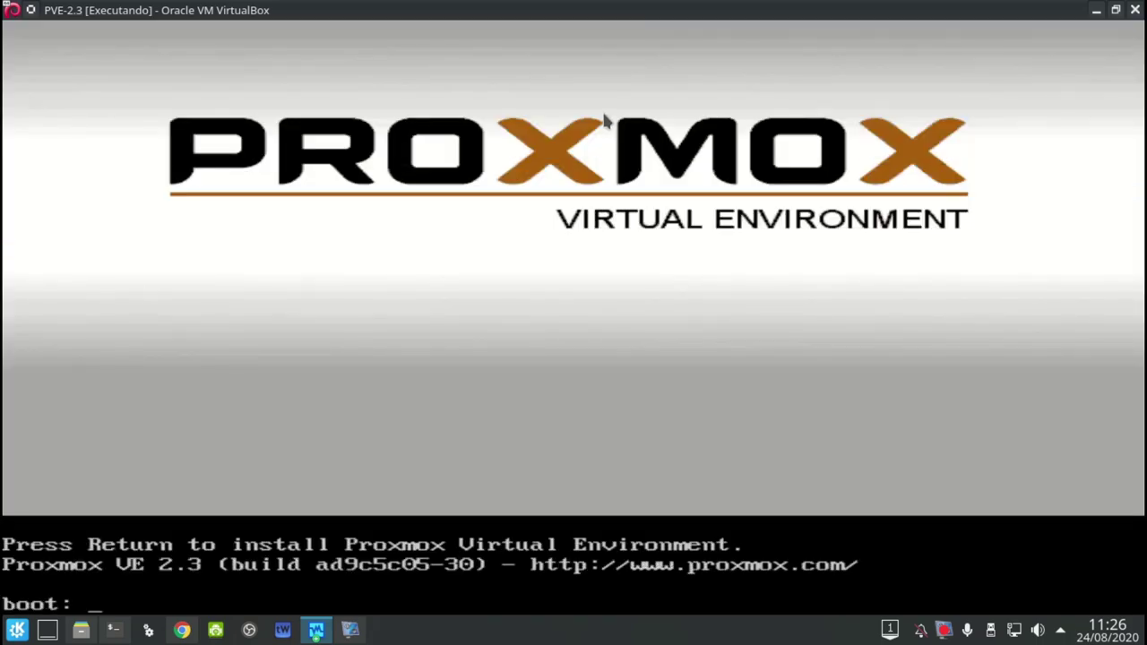
key("Return")
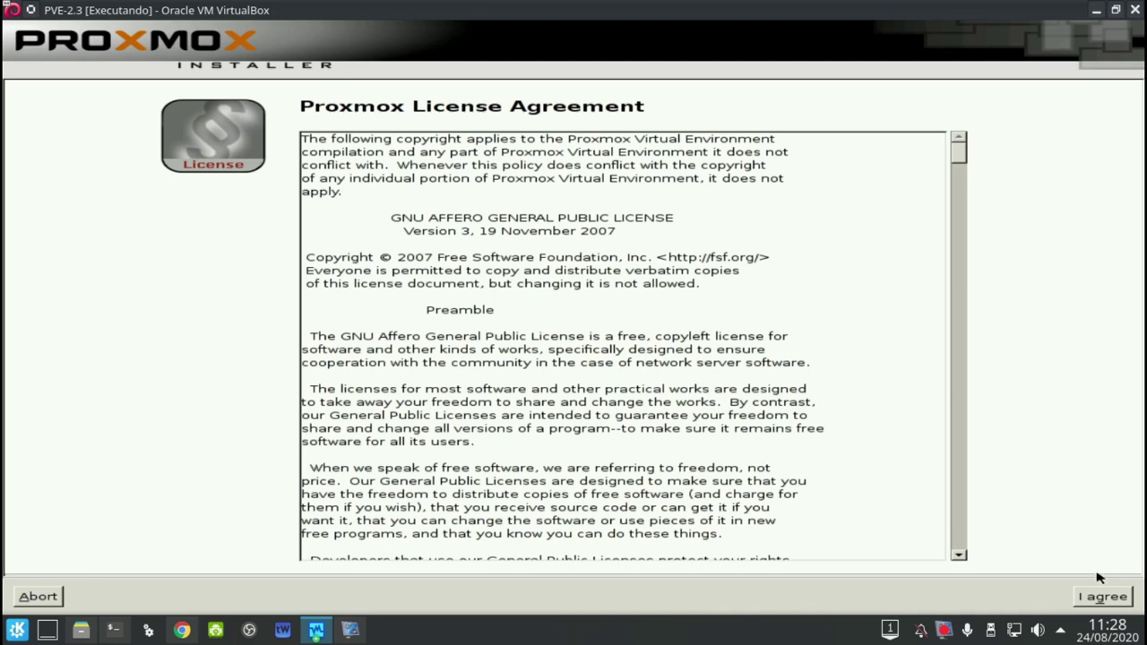
Accept the license, keep /dev/sda as target and pass the America/Sao_Paulo time zone page
left_click(1117, 604)
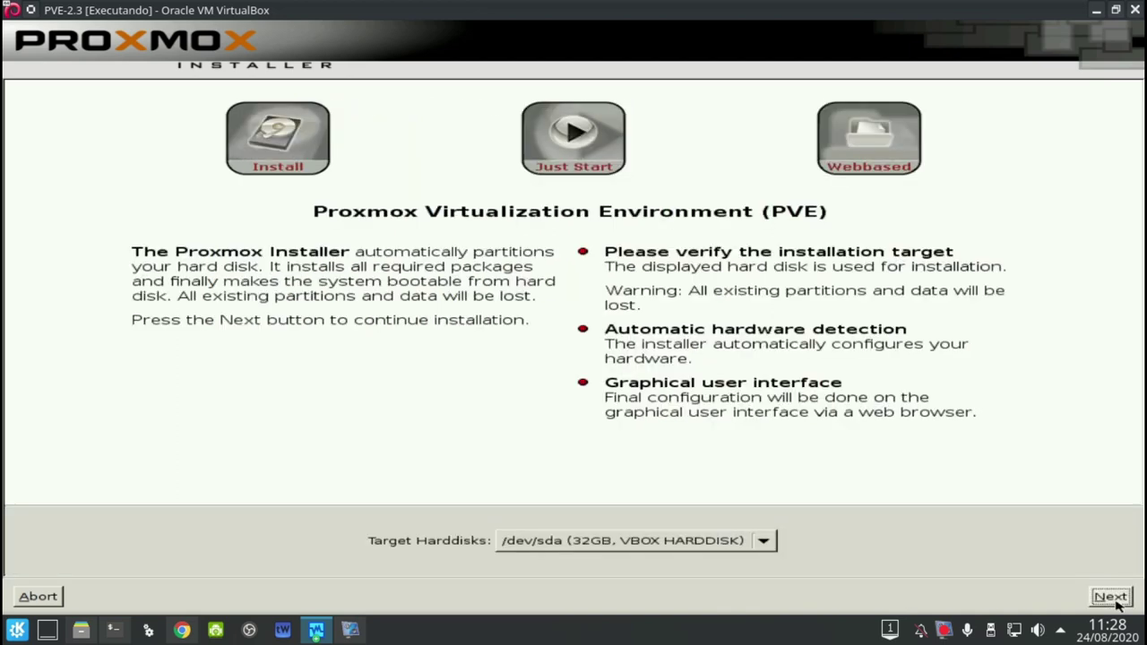
left_click(758, 541)
left_click(755, 540)
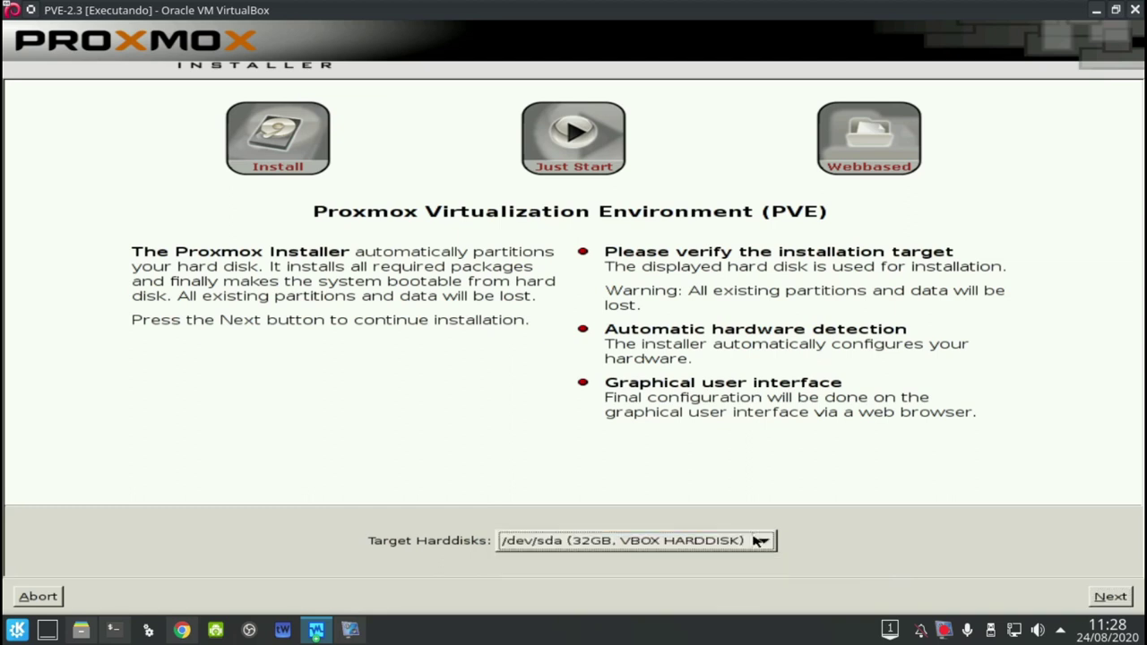
left_click(1111, 597)
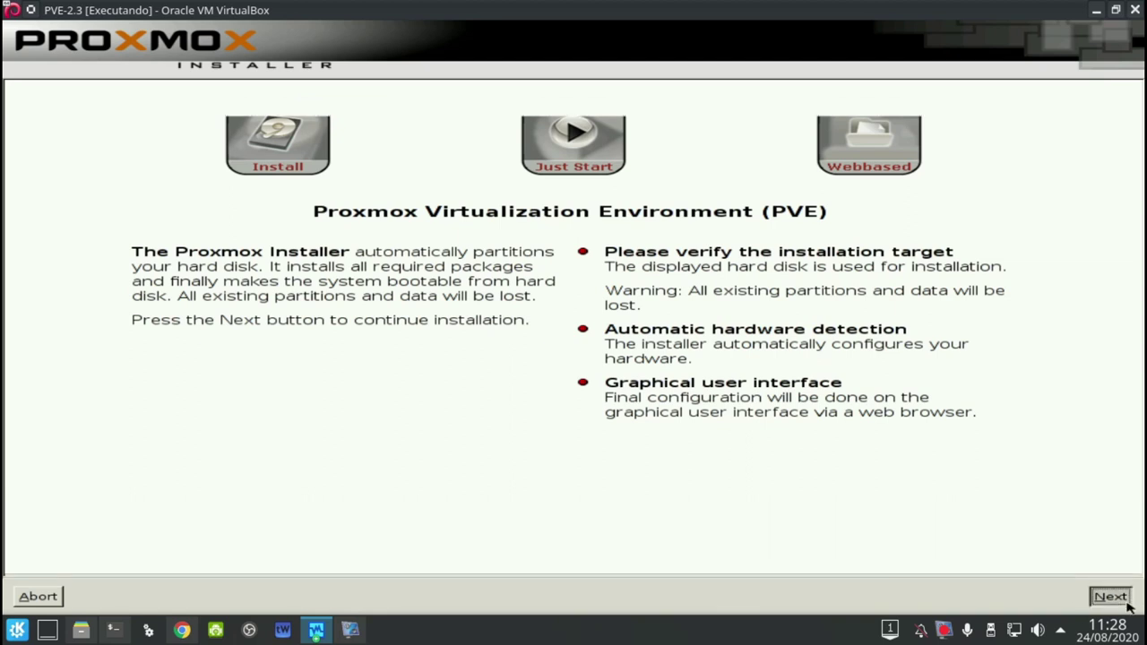
key("Tab")
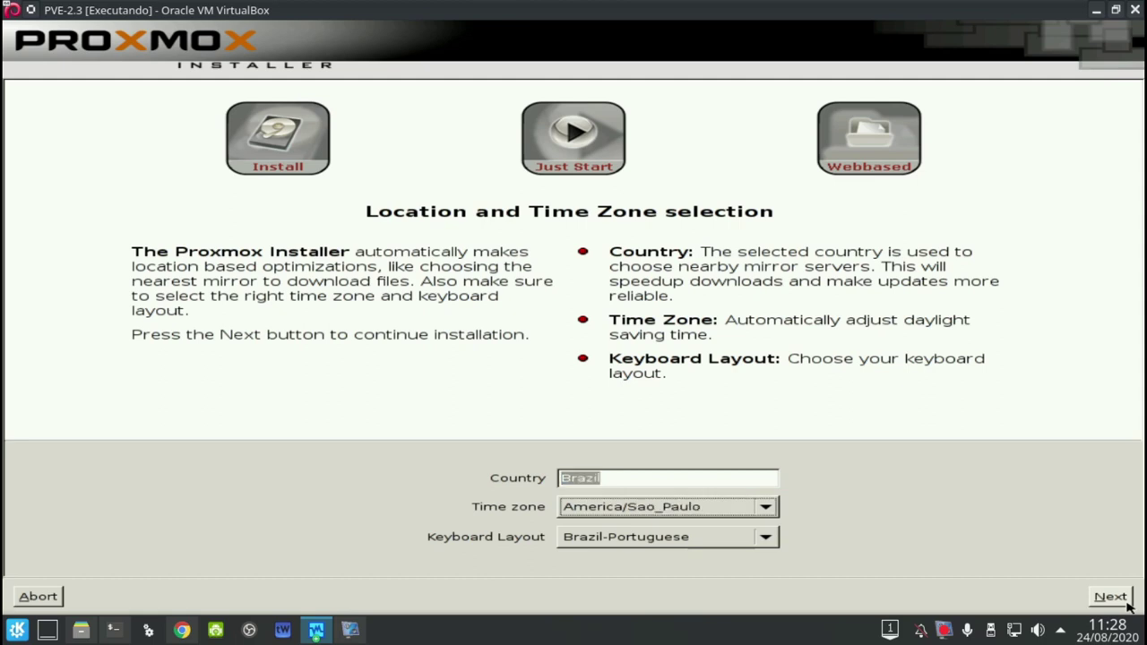
left_click(1127, 602)
left_click(1127, 602)
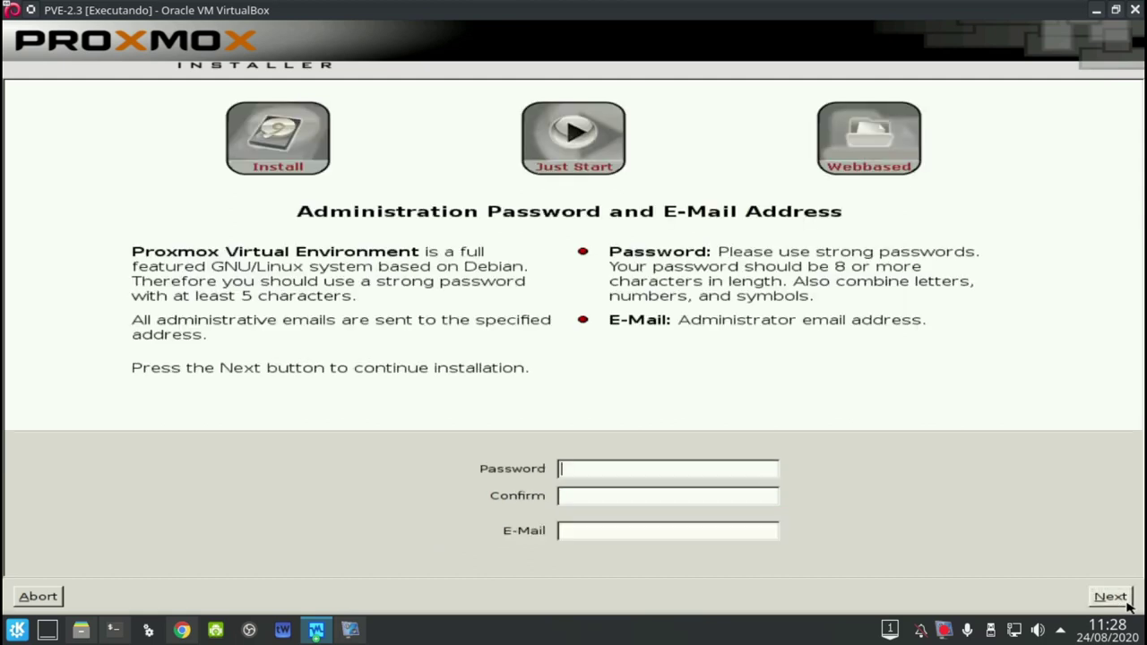
Set and confirm the admin password and e-mail, then begin hostname proxmox01.home.local
type("********")
key("Tab")
type("********")
key("Tab")
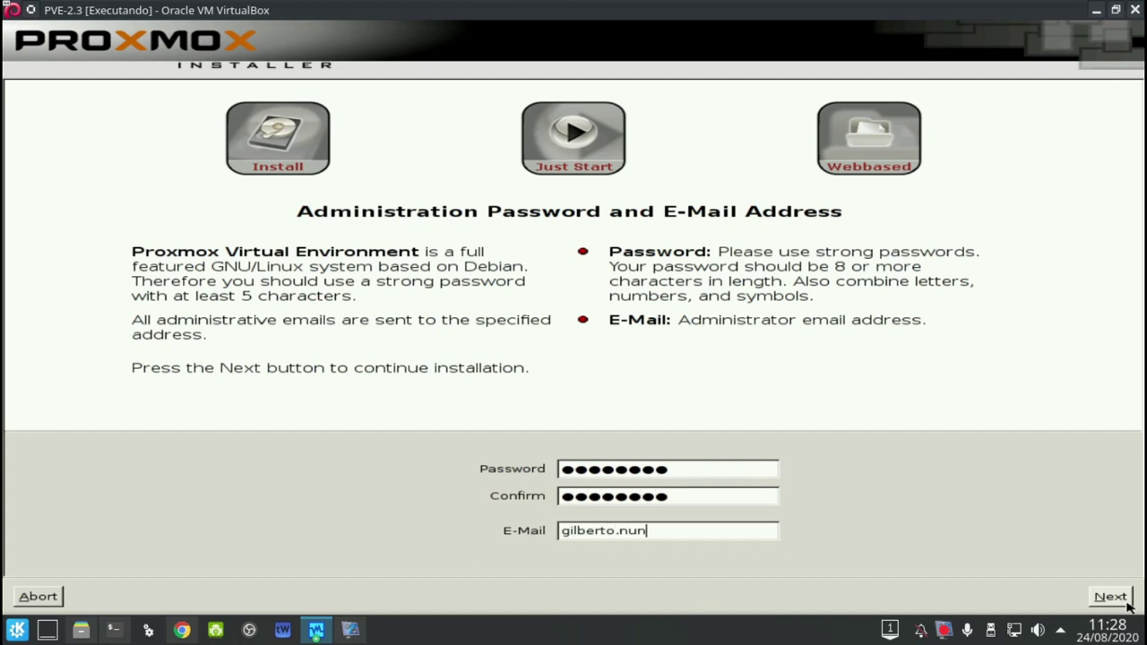
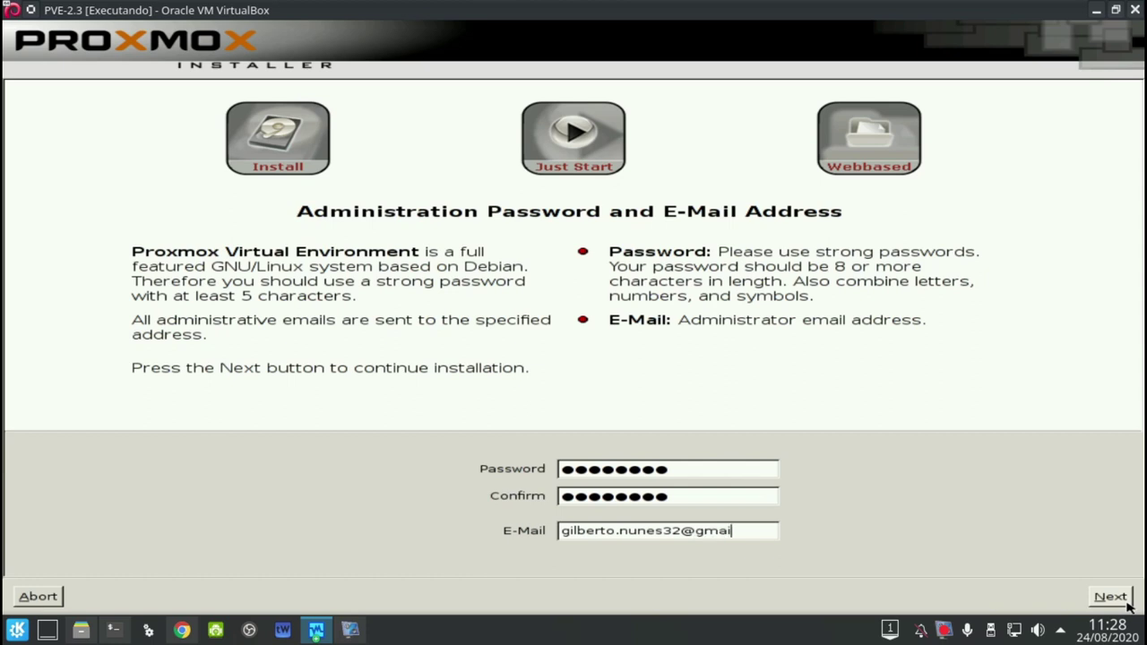
left_click(1125, 600)
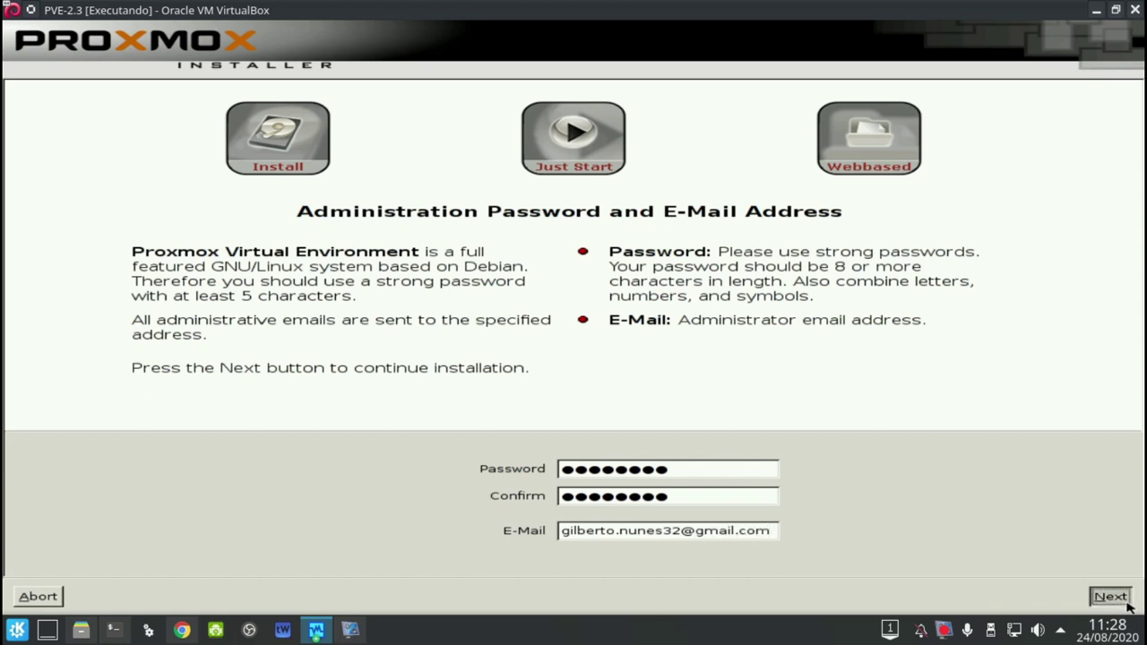
type("prox")
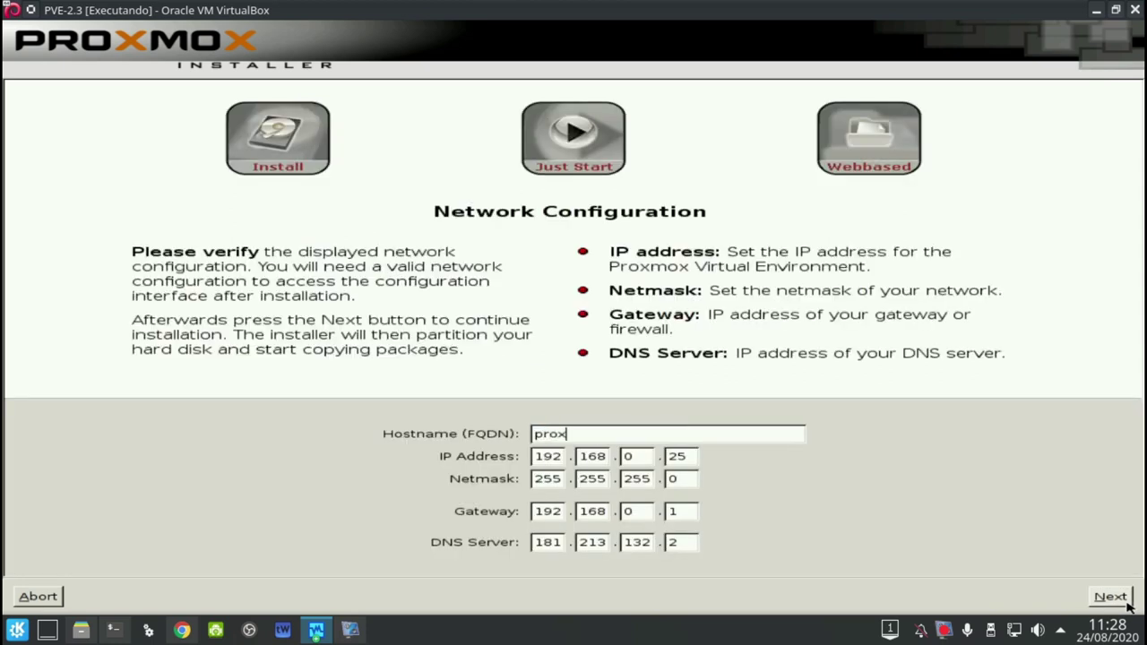
type("mox01.home.local.")
Correct the hostname to proxmox01.home.local and set the IP address to 192.168.0.210
key("BackSpace")
key("Tab")
key("Tab")
key("Tab")
key("Tab")
type("210")
key("Tab")
key("Tab")
key("Tab")
key("Tab")
Set the DNS server to 8.8.8.8 and run the installation to 100%
key("Tab")
key("Tab")
key("Tab")
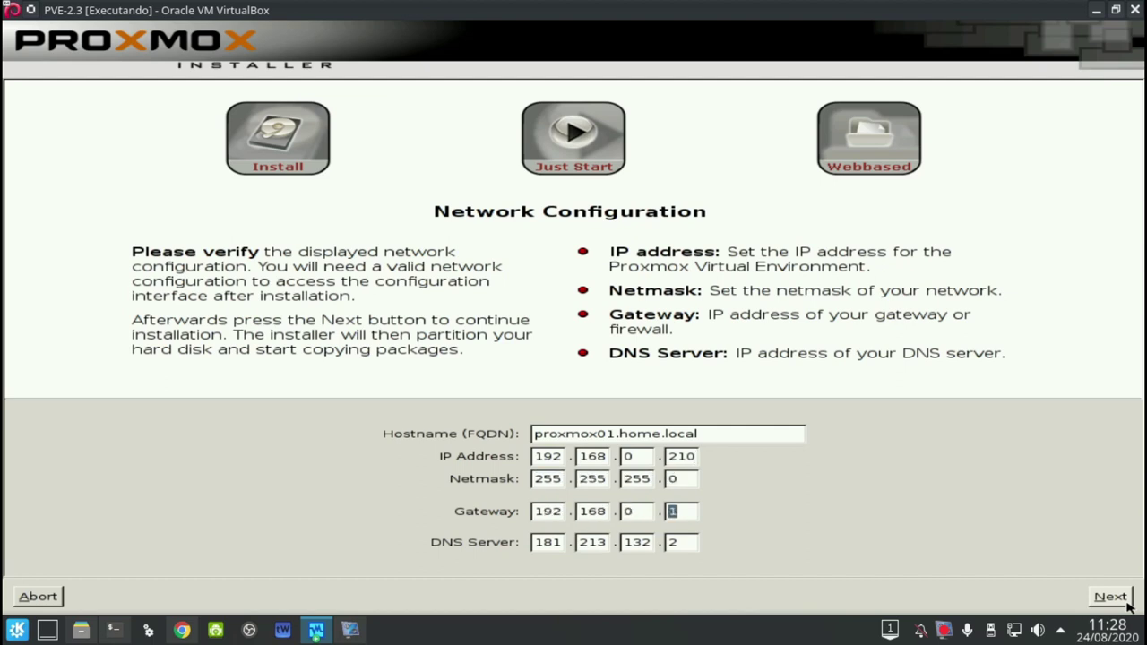
type("8")
key("Tab")
type("8")
key("Tab")
type("8")
key("Tab")
type("8")
left_click(1109, 596)
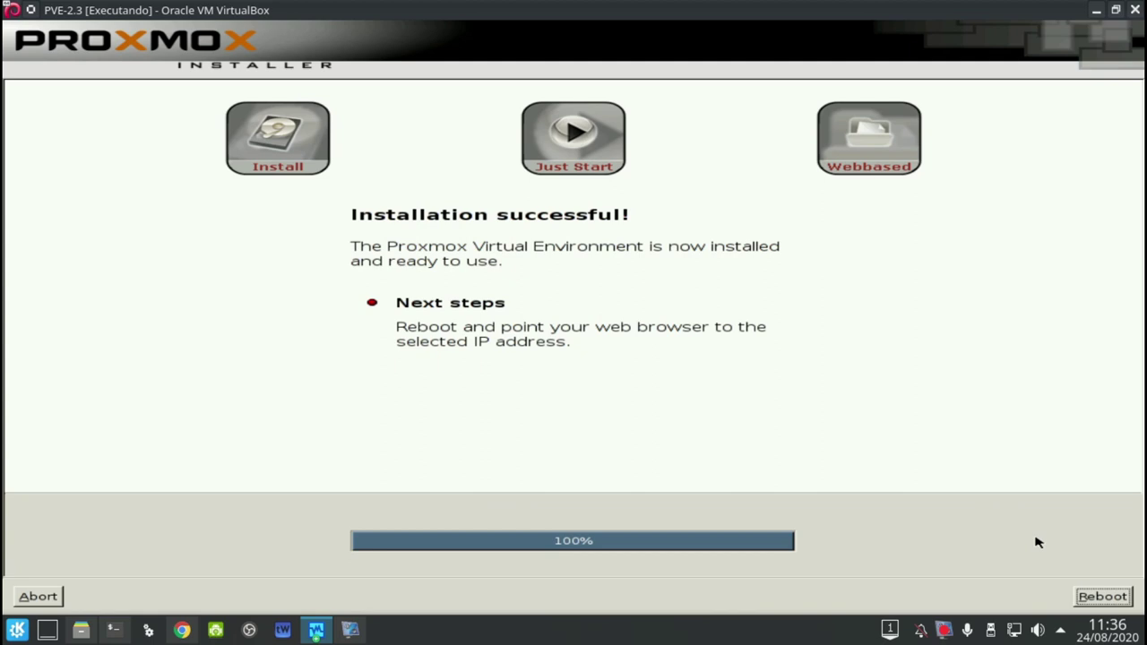
Reboot, boot from the first hard disk, and start the Proxmox 2.6.32-18-pve GRUB entry
left_click(1075, 595)
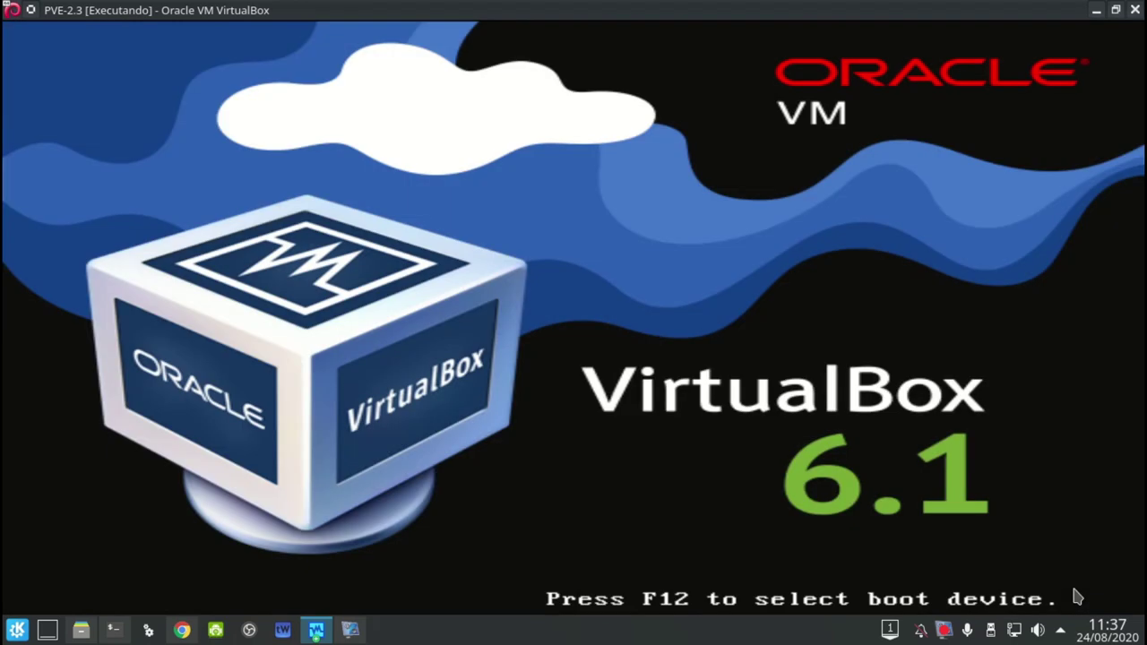
key("F12")
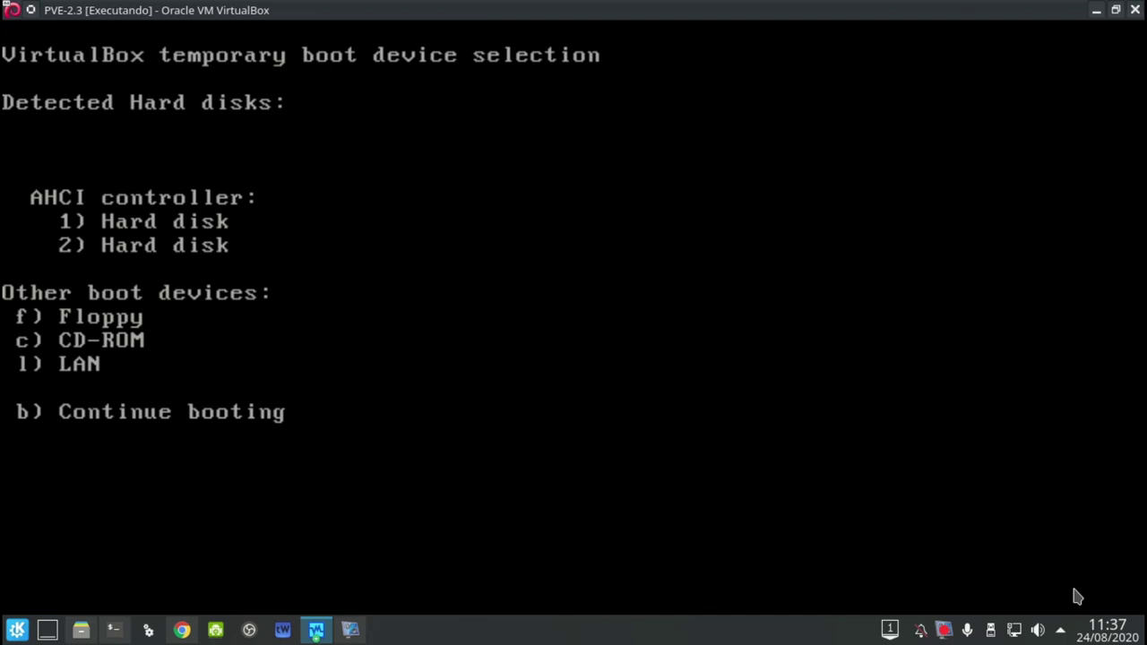
key("1")
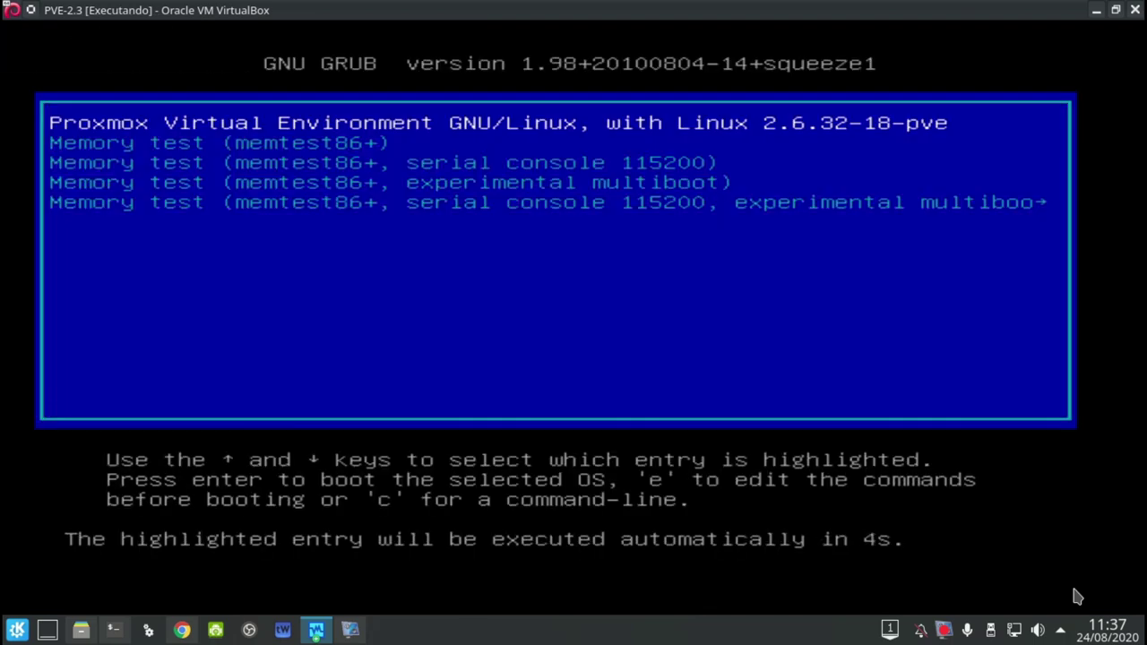
key("Return")
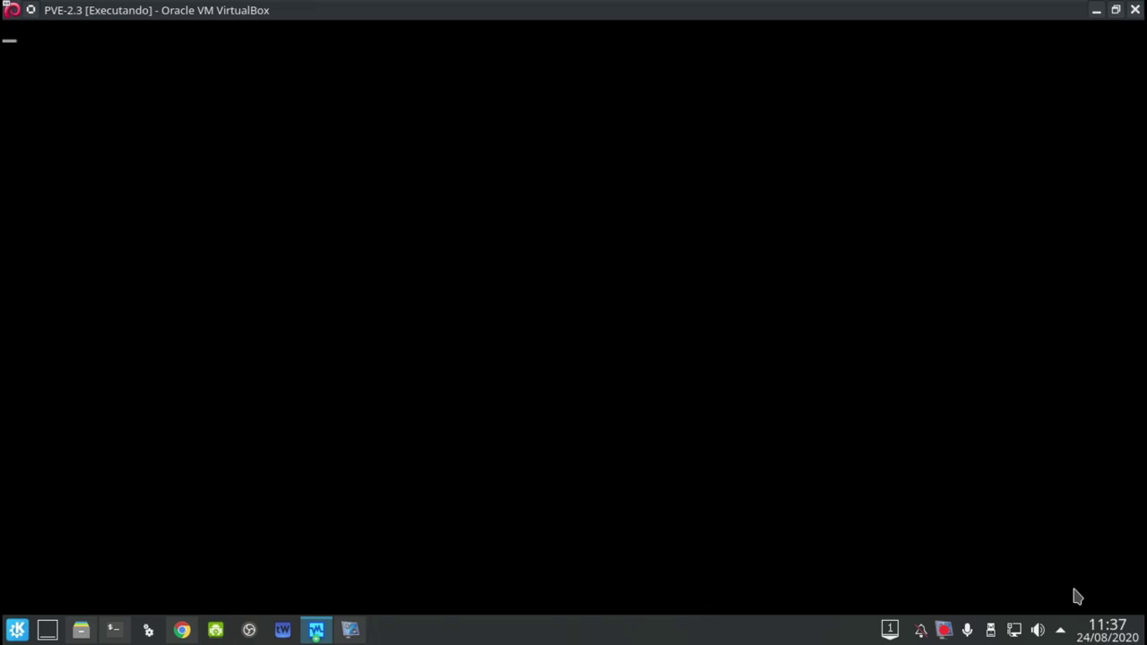
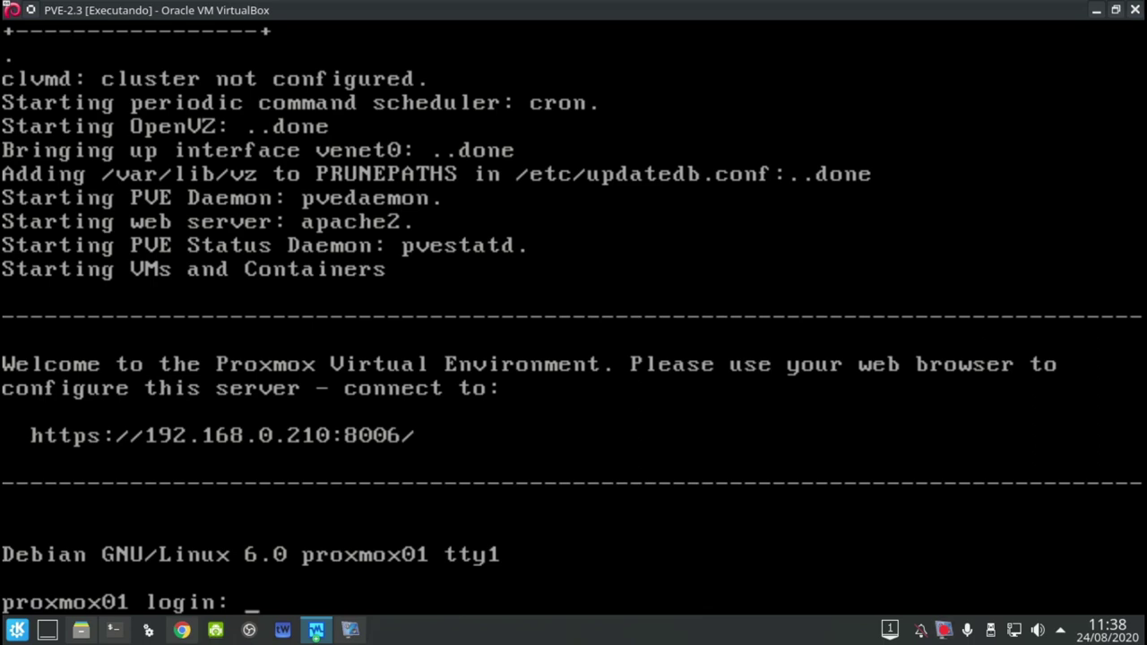
Close the shutdown-page tab and copy the Proxmox server address with port 8006
left_click(182, 629)
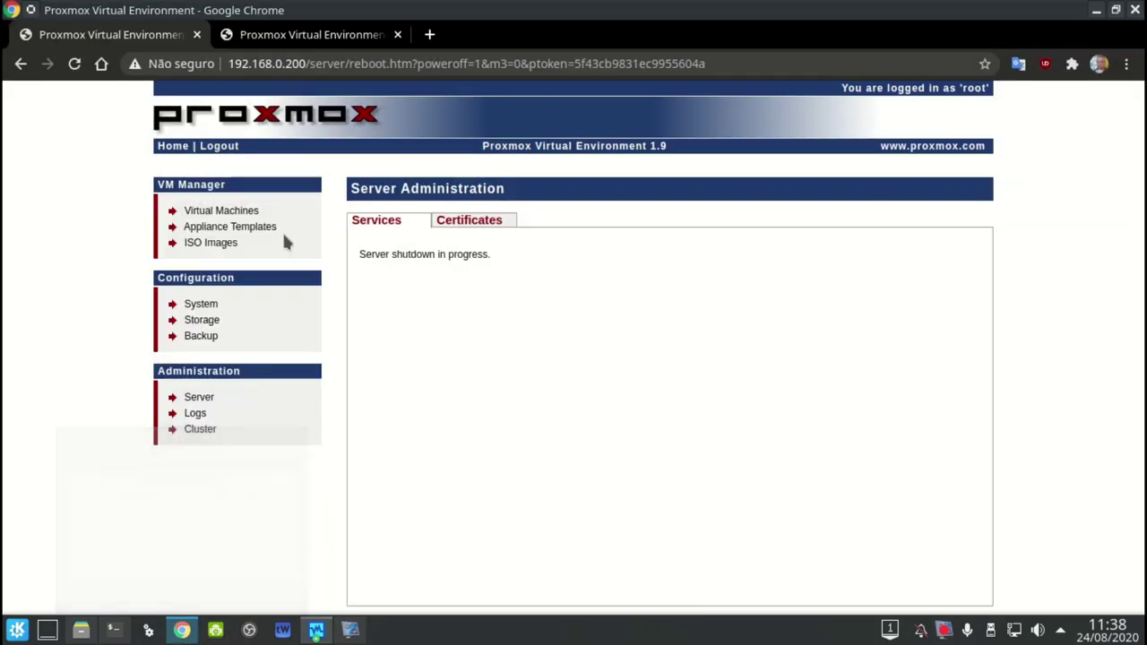
left_click(197, 34)
left_click(302, 64)
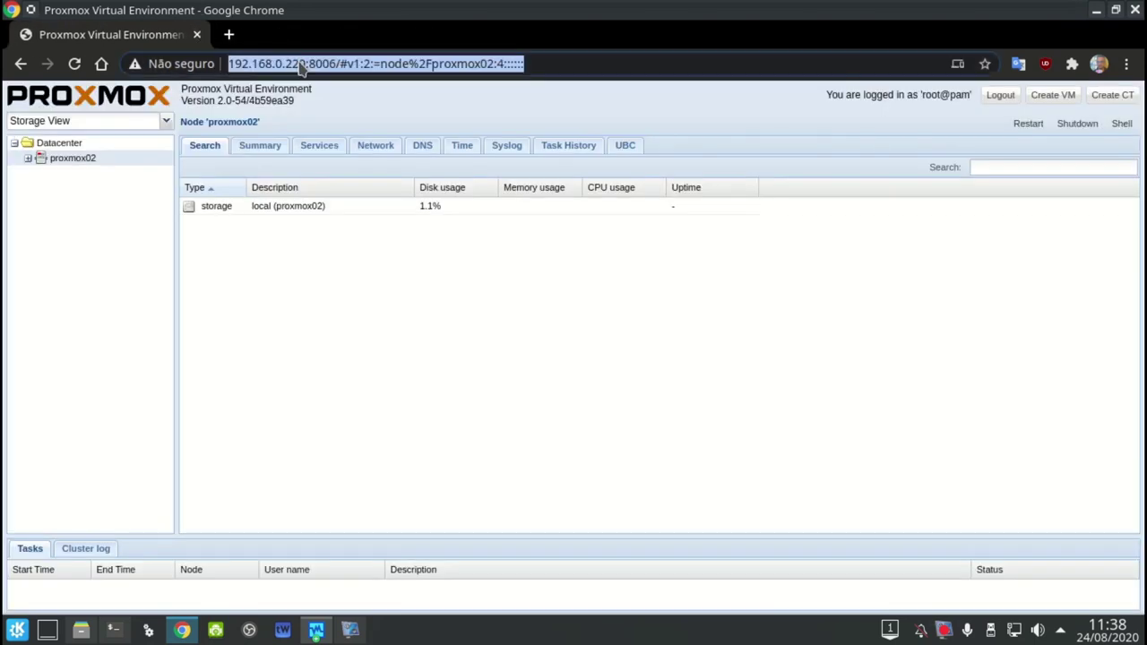
left_click(301, 65)
key("Right")
key("Right")
key("Right")
key("Right")
key("Right")
key("Right")
key("shift+Home")
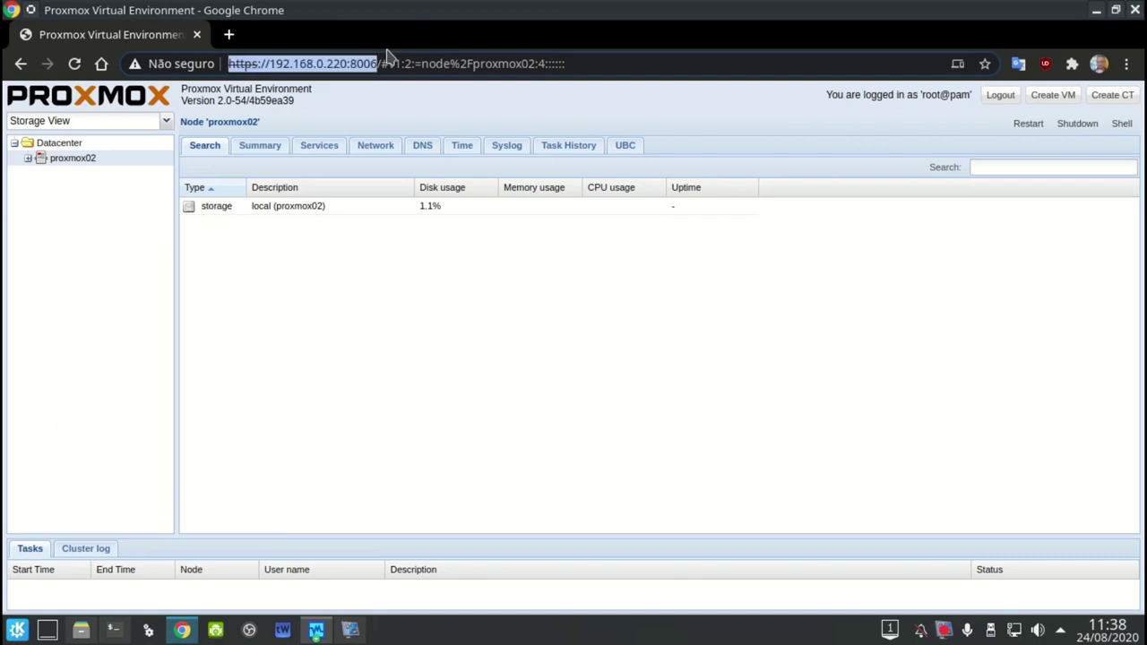
key("ctrl+c")
In a new tab, load the Proxmox address with the host changed to 192.168.0.210
key("ctrl+t")
key("ctrl+v")
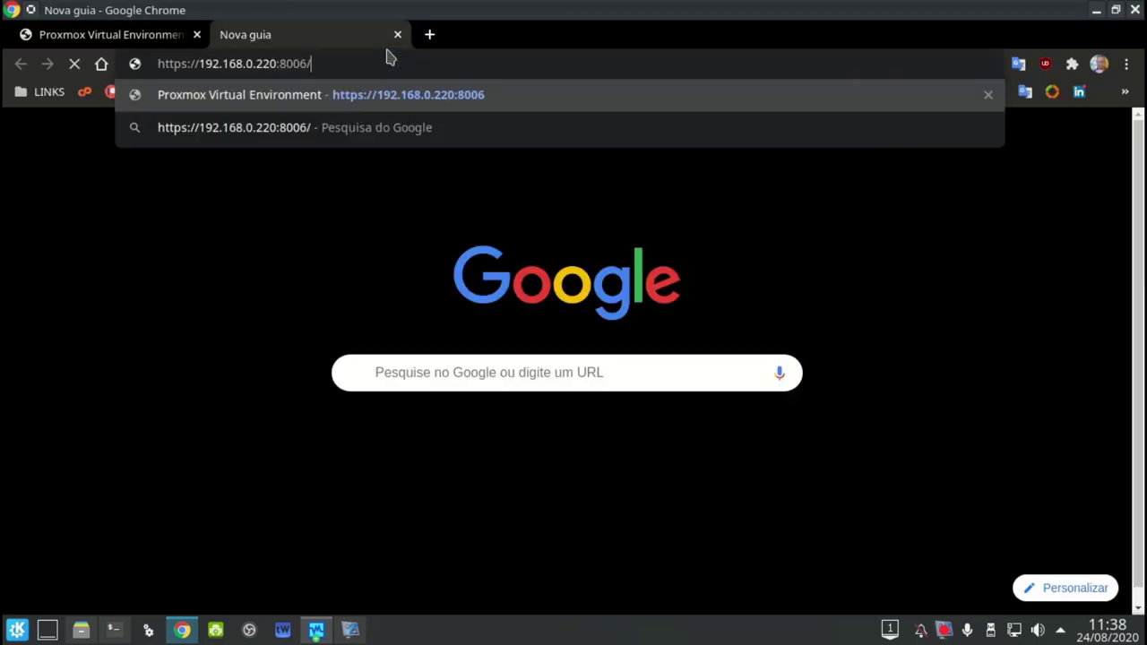
key("Left")
key("Left")
key("Left")
key("Left")
key("Left")
key("Left")
key("BackSpace")
key("BackSpace")
type("10")
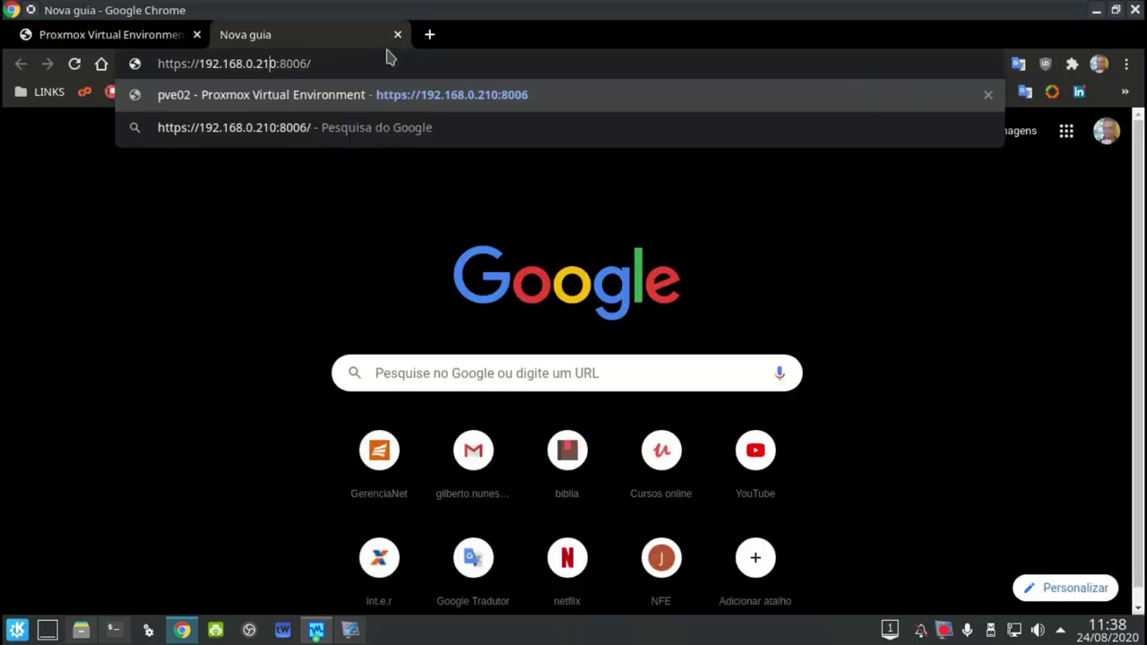
key("Return")
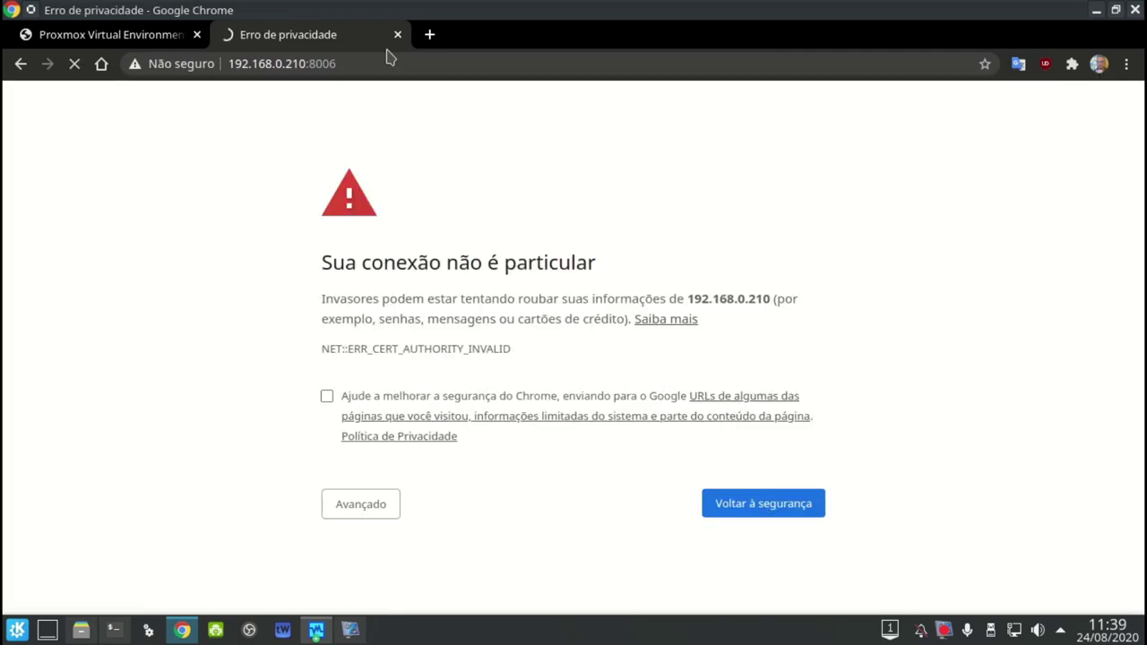
Proceed past the certificate warning to 192.168.0.210
left_click(351, 518)
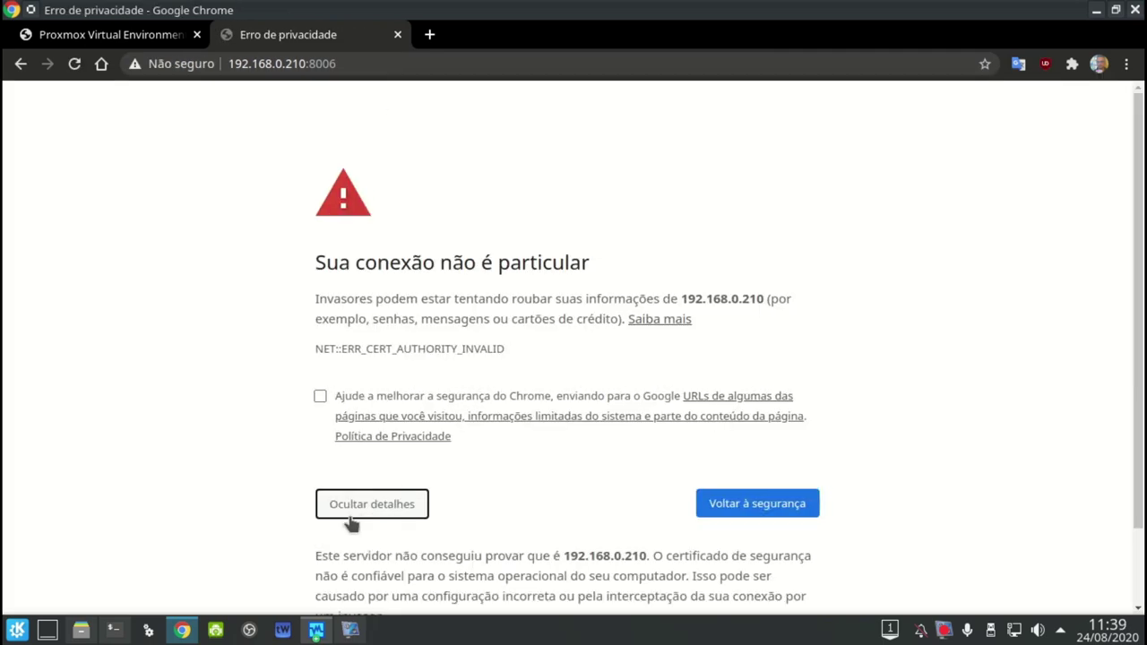
scroll(354, 538, "down", 2)
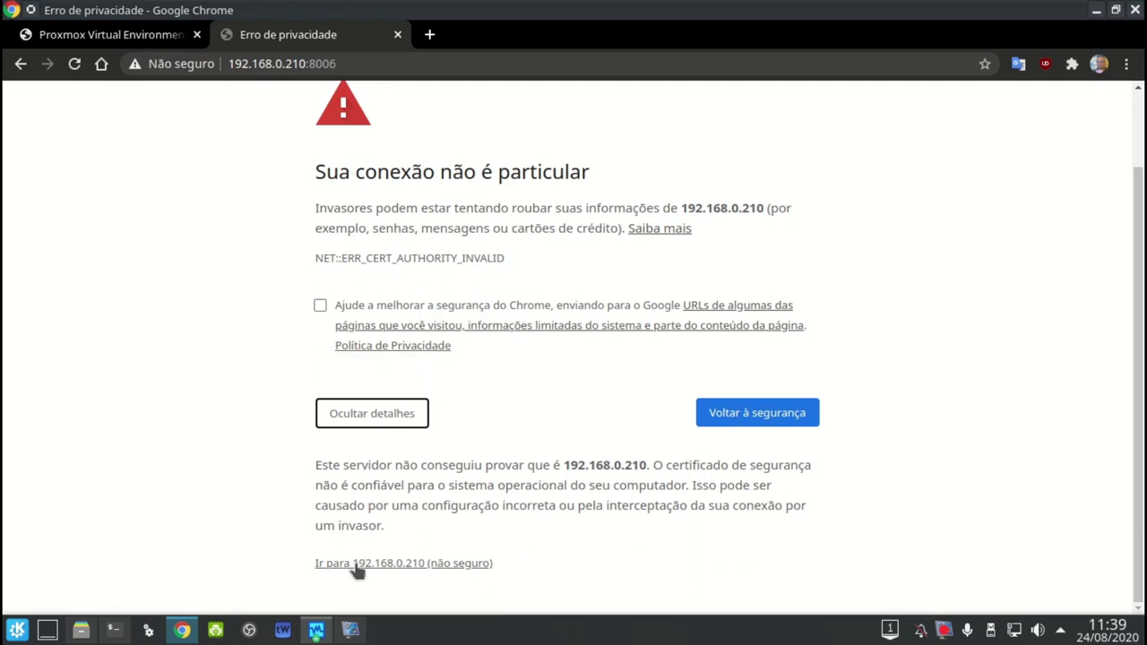
left_click(357, 565)
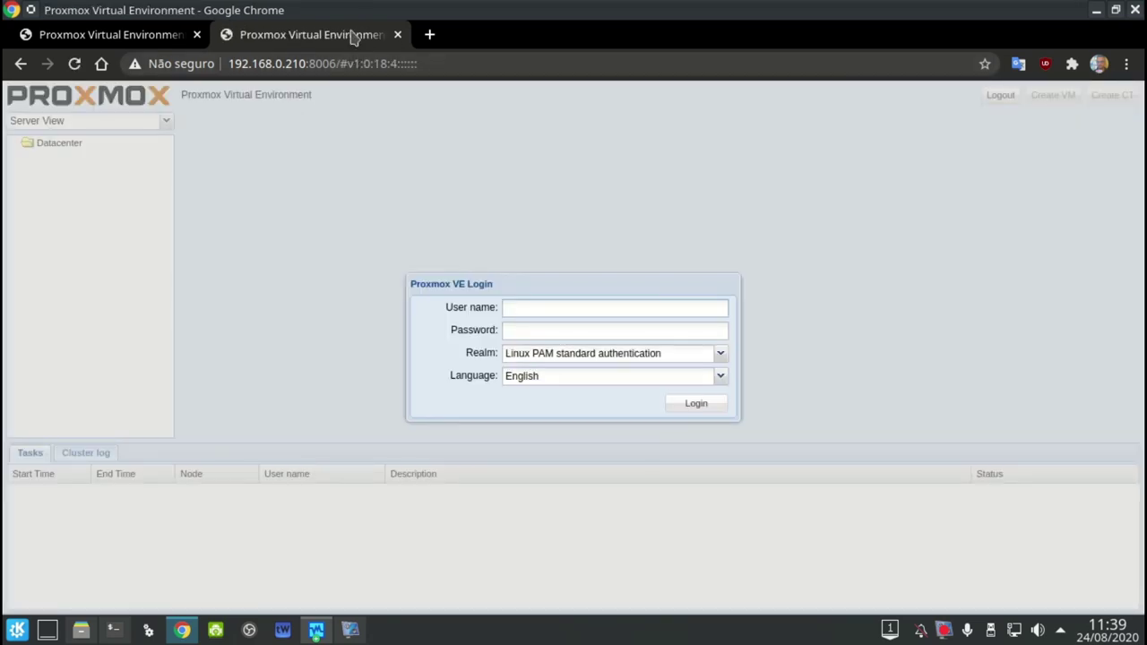
Log in to Proxmox as root with the account password
left_click(153, 20)
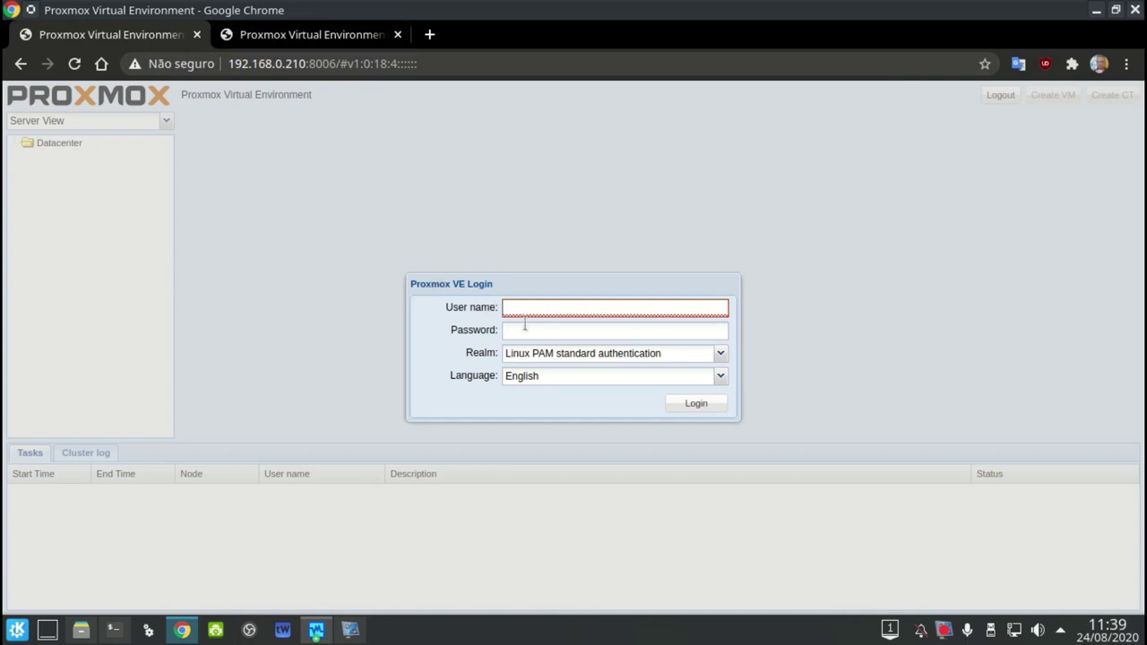
type("root")
key("Tab")
type("********")
key("Return")
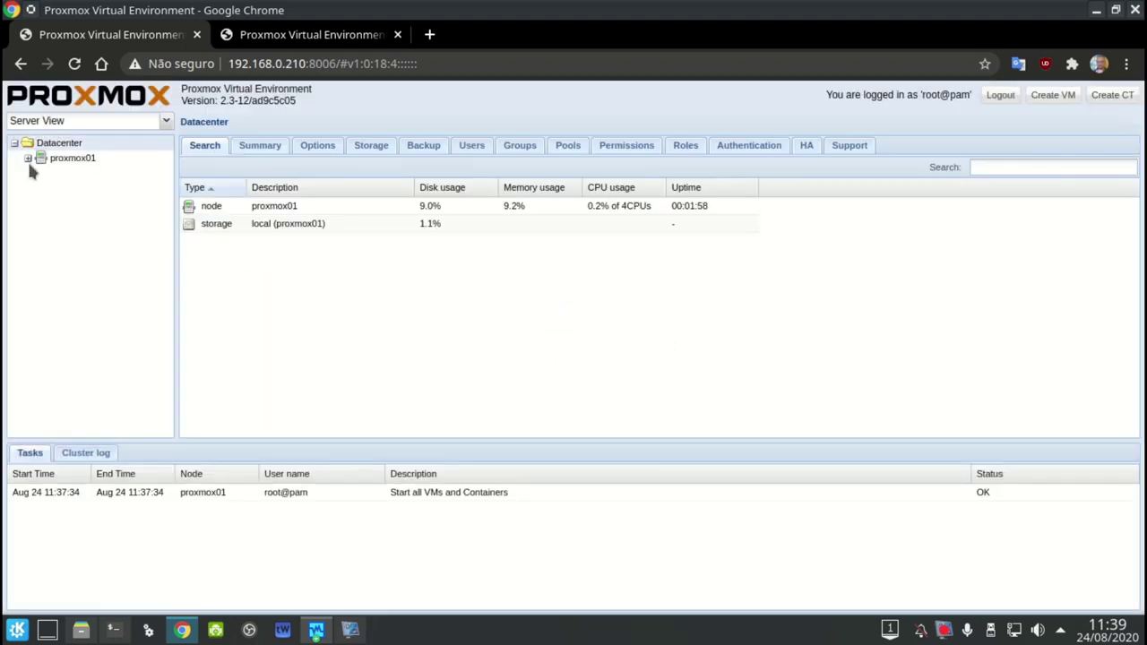
Expand proxmox01 and view Datacenter storage, opening and then closing the Add RBD form
left_click(28, 159)
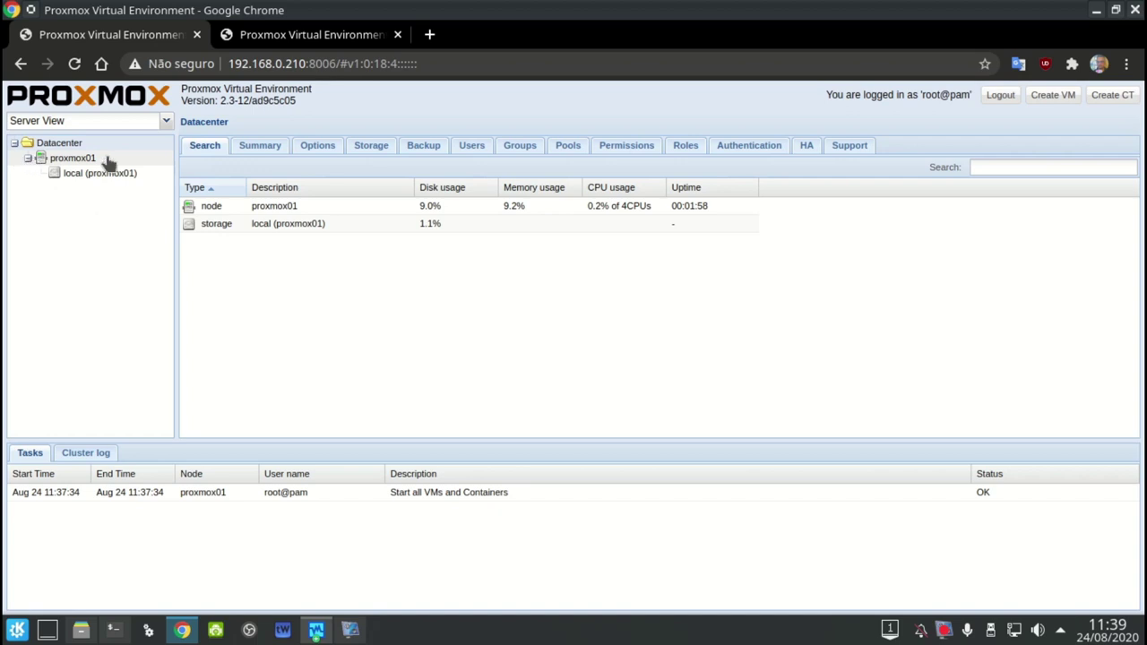
left_click(357, 150)
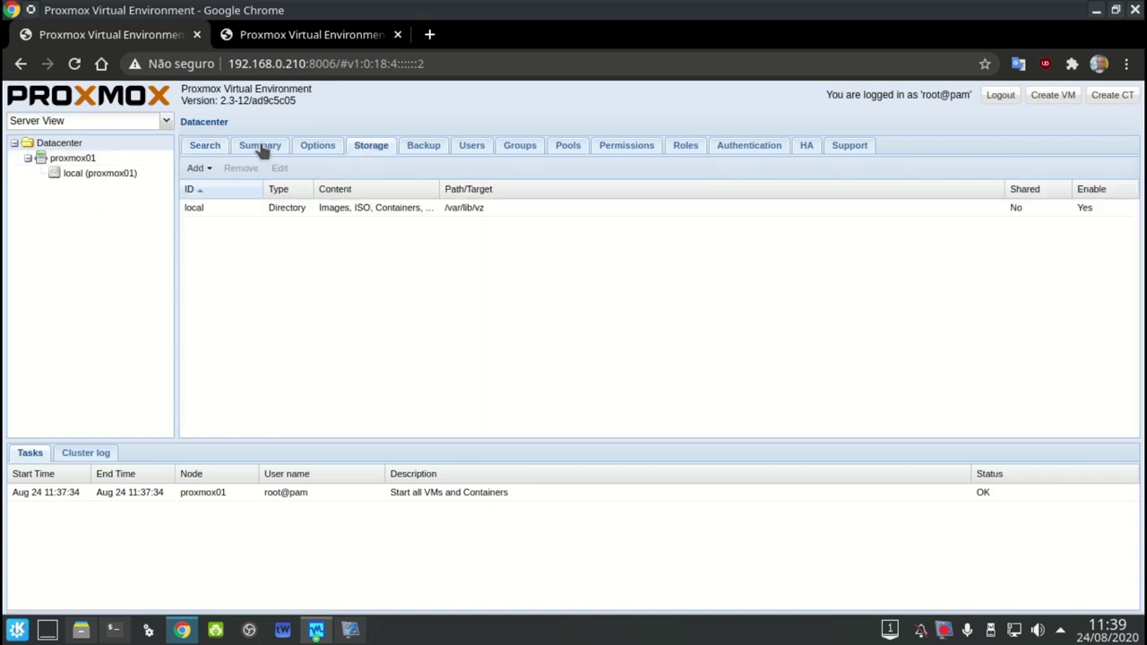
left_click(190, 172)
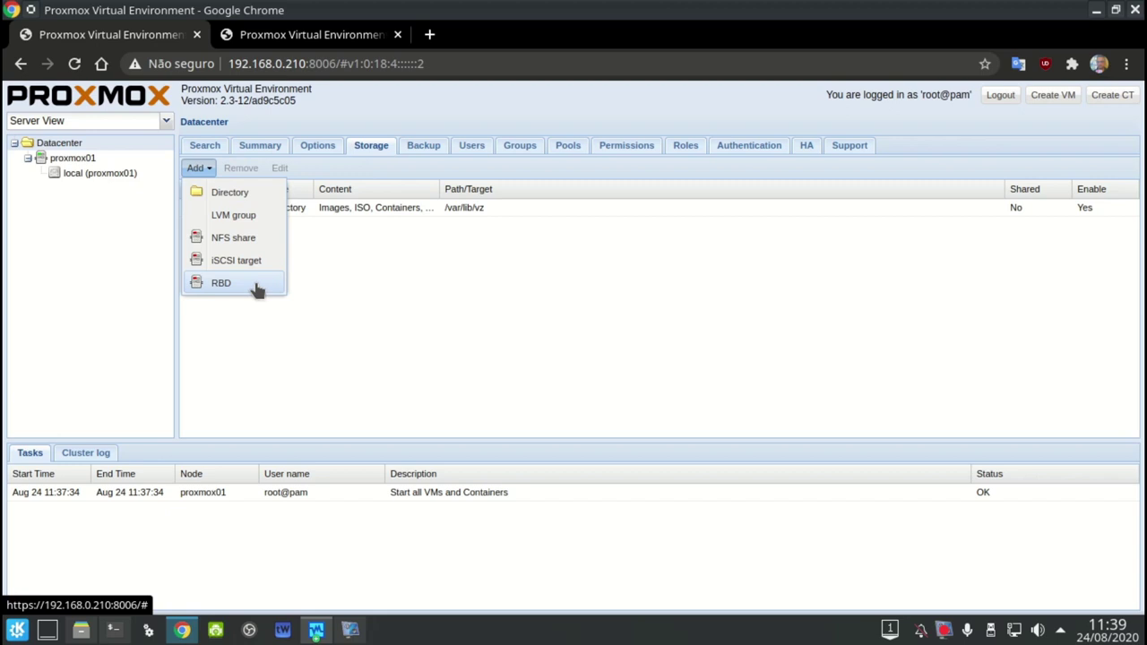
left_click(257, 285)
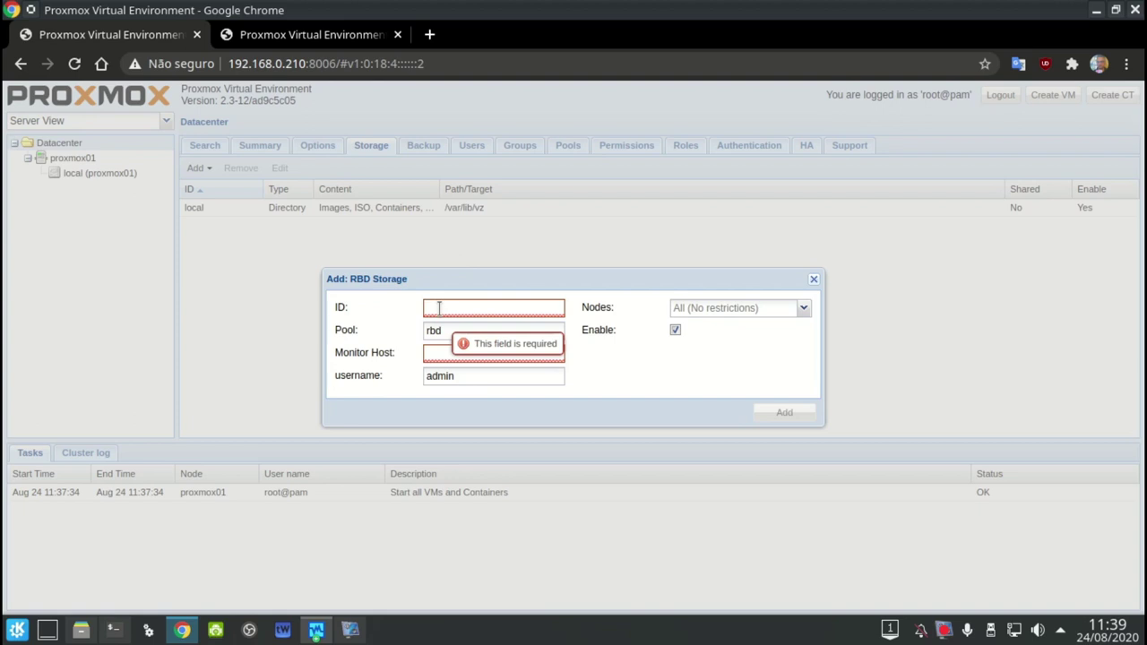
left_click(813, 281)
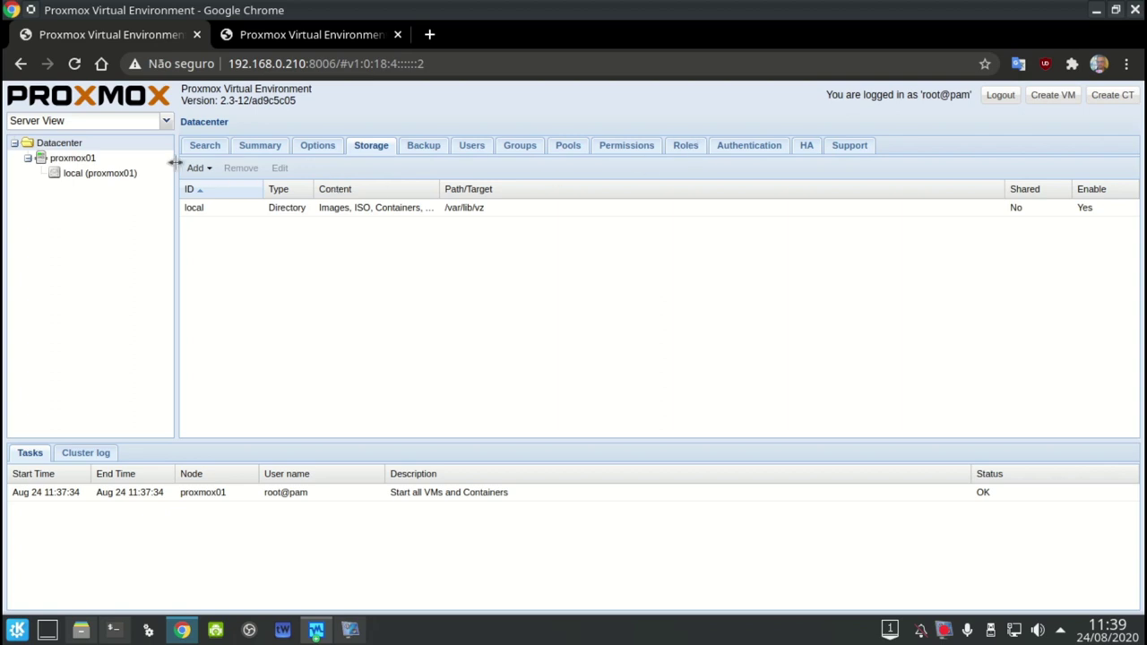
Check the datacenter backup jobs, cancel a new backup job, then open the proxmox01 node
left_click(420, 148)
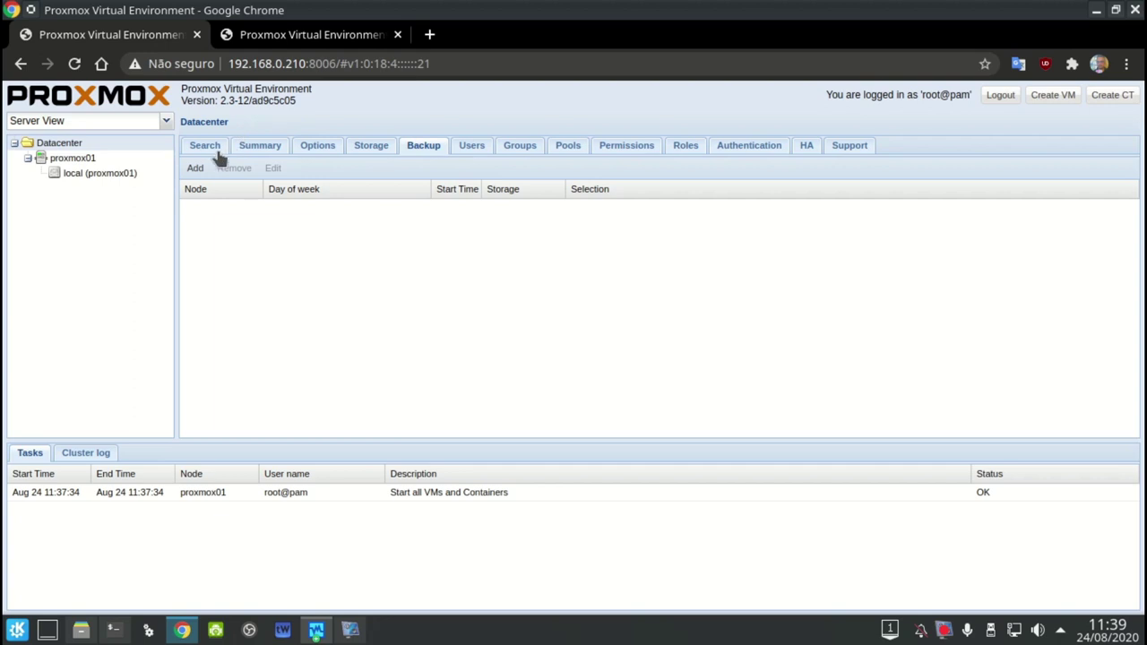
left_click(197, 169)
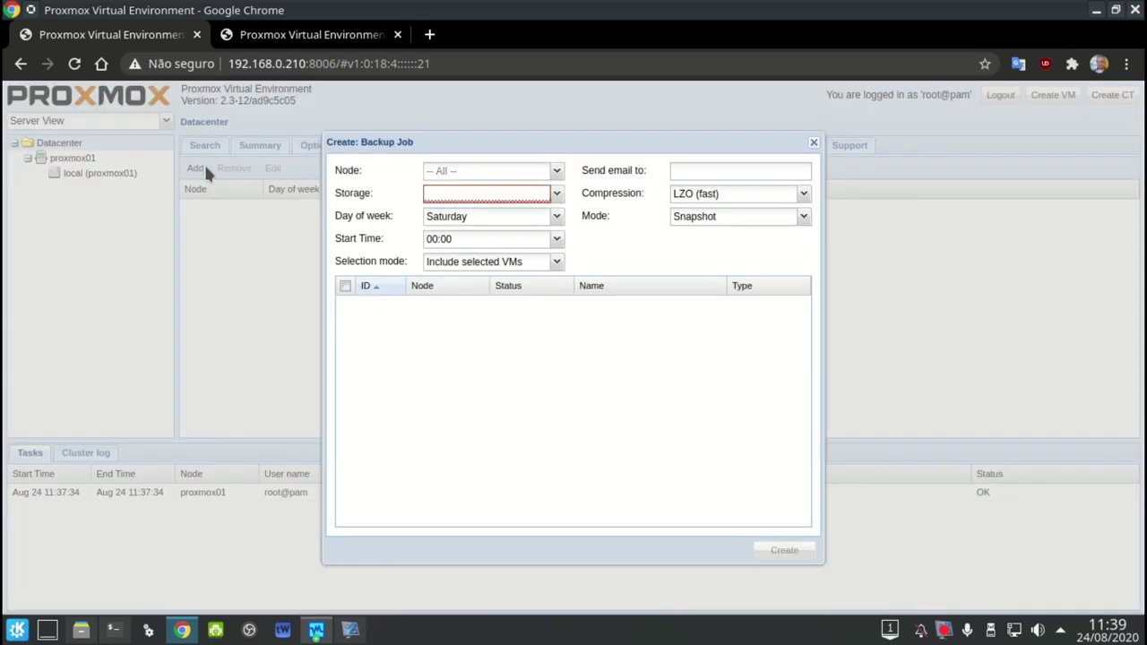
left_click(813, 143)
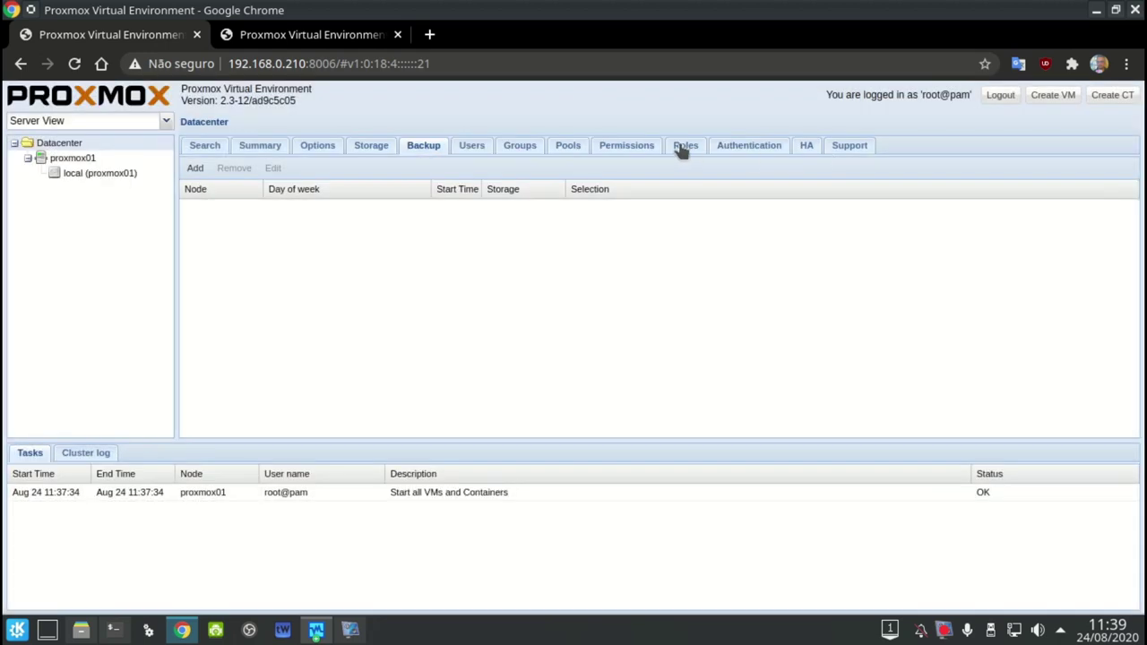
left_click(135, 159)
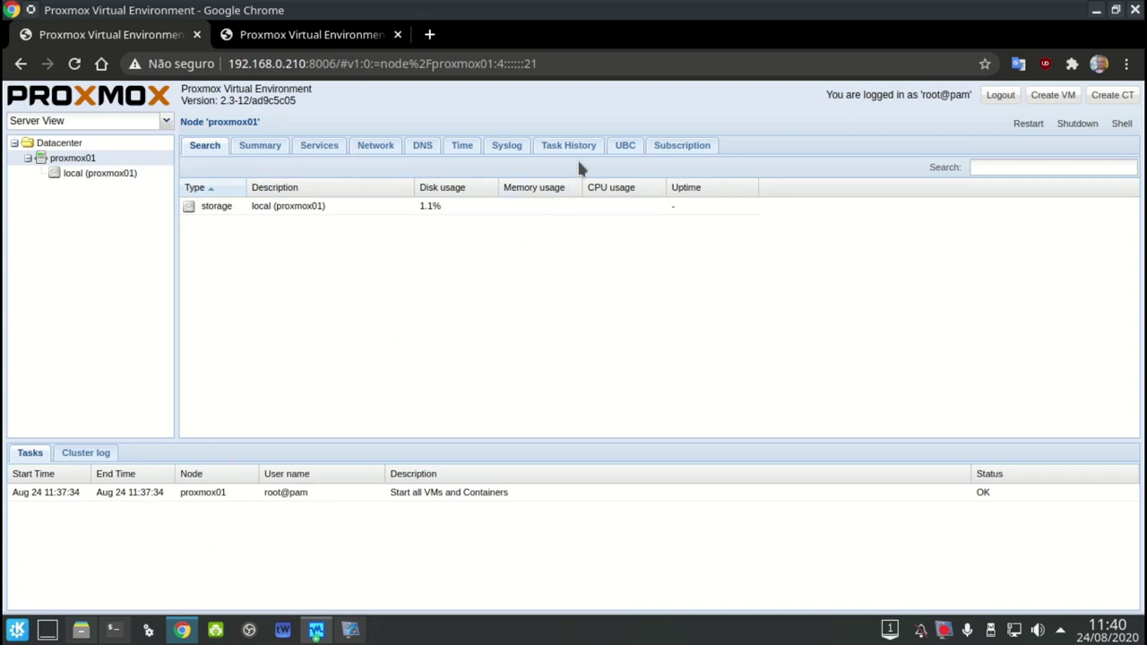
Browse proxmox01's Subscription, Services and Summary, then view its network interfaces including vmbr0
left_click(663, 145)
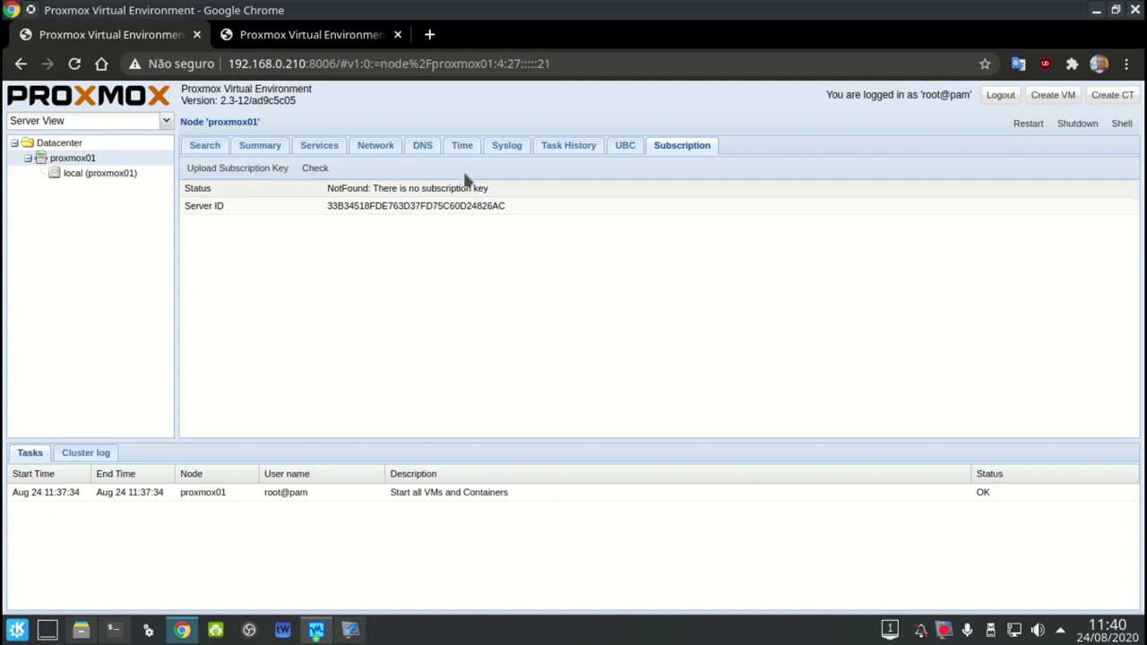
left_click(304, 147)
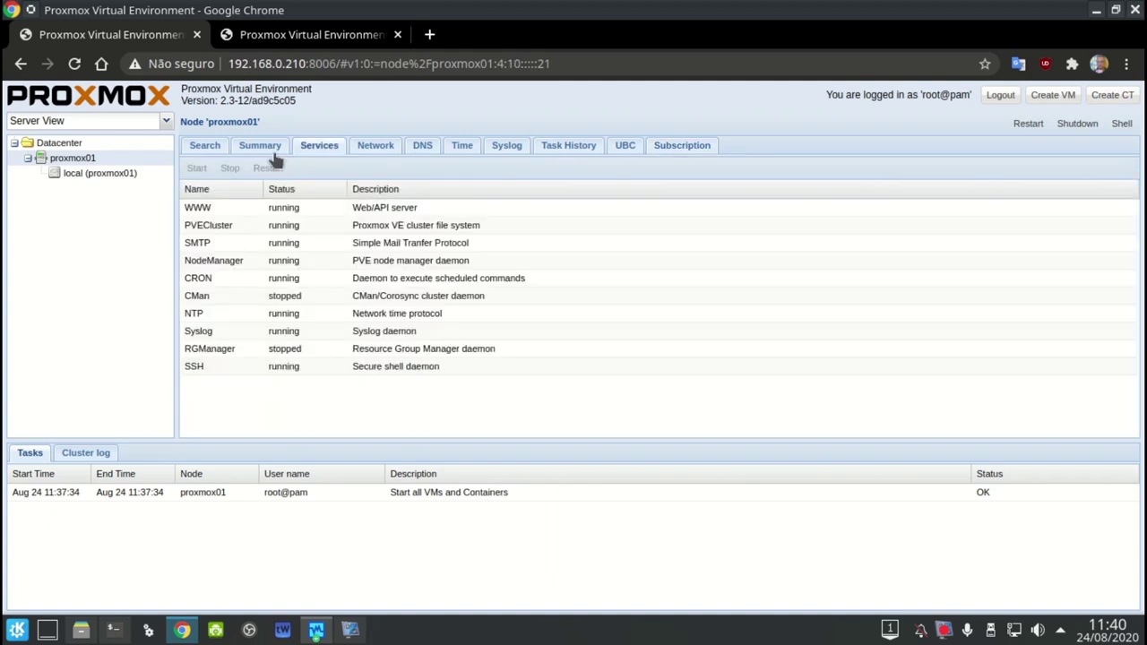
left_click(260, 147)
left_click(394, 151)
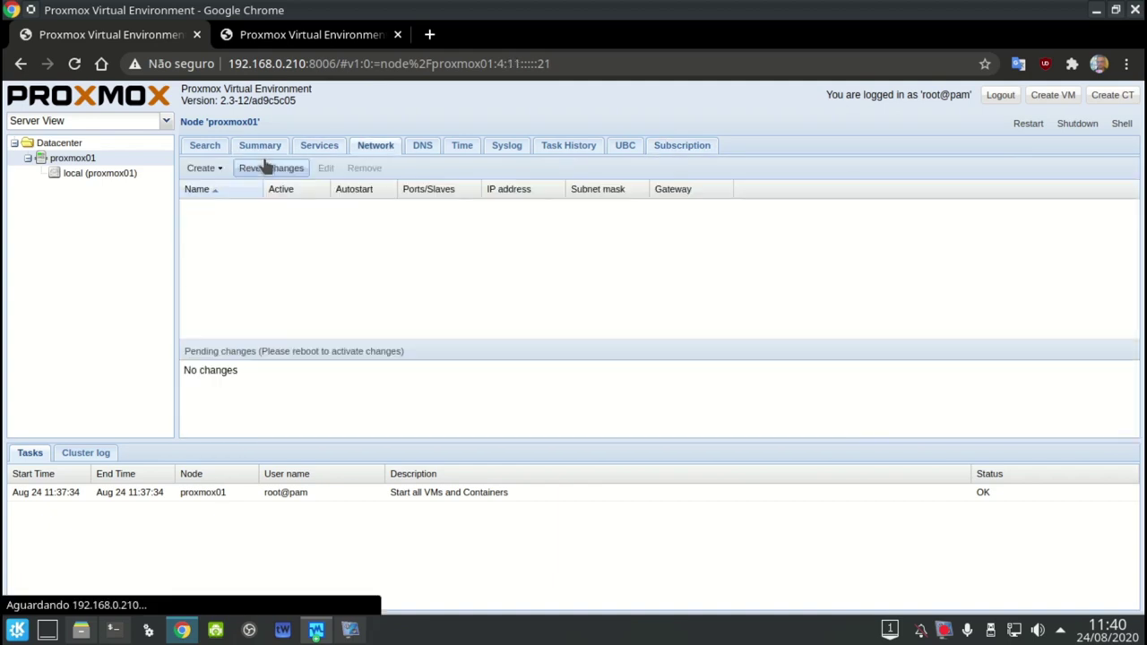
left_click(201, 169)
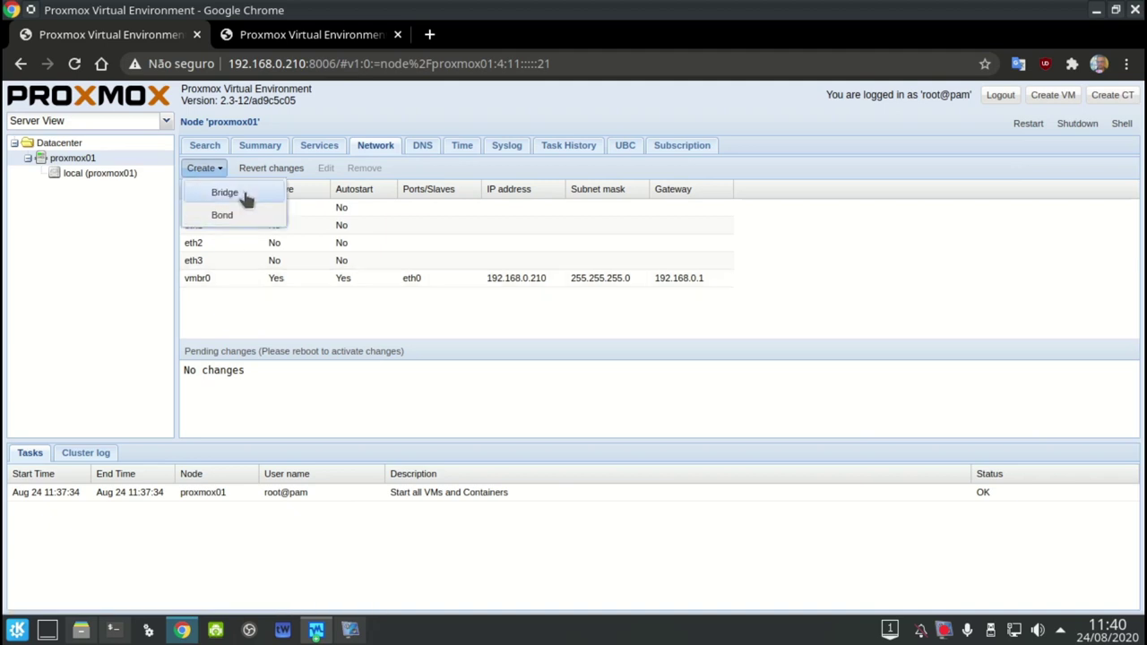
left_click(400, 149)
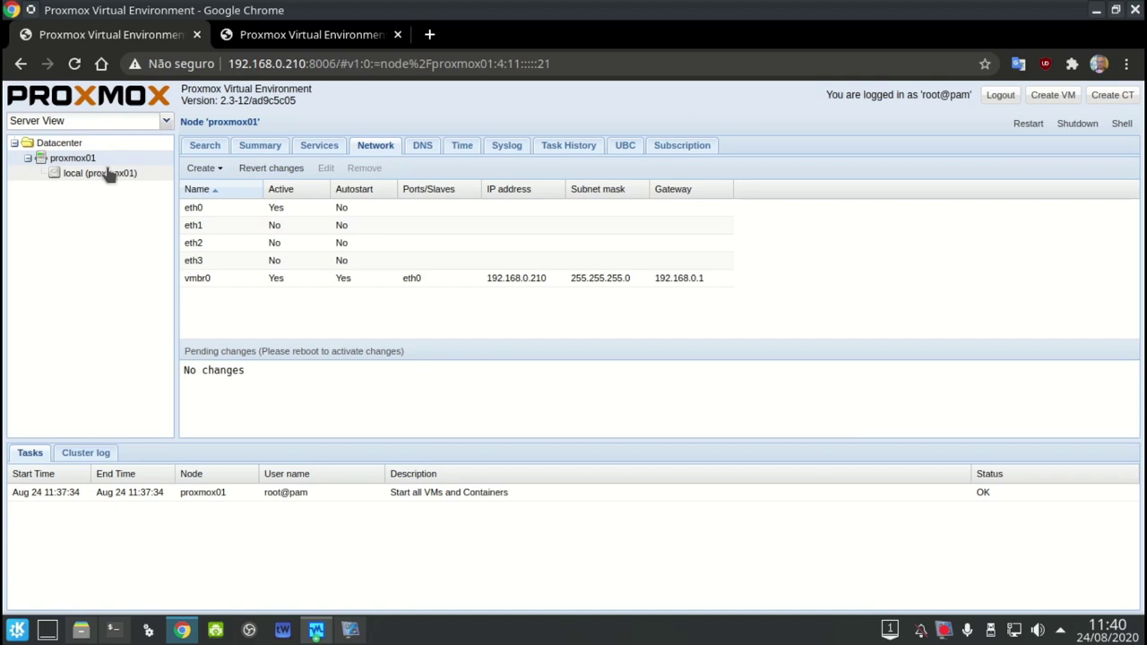
Start creating a new virtual machine named 'teste'
left_click(1050, 95)
left_click(512, 295)
type("teste")
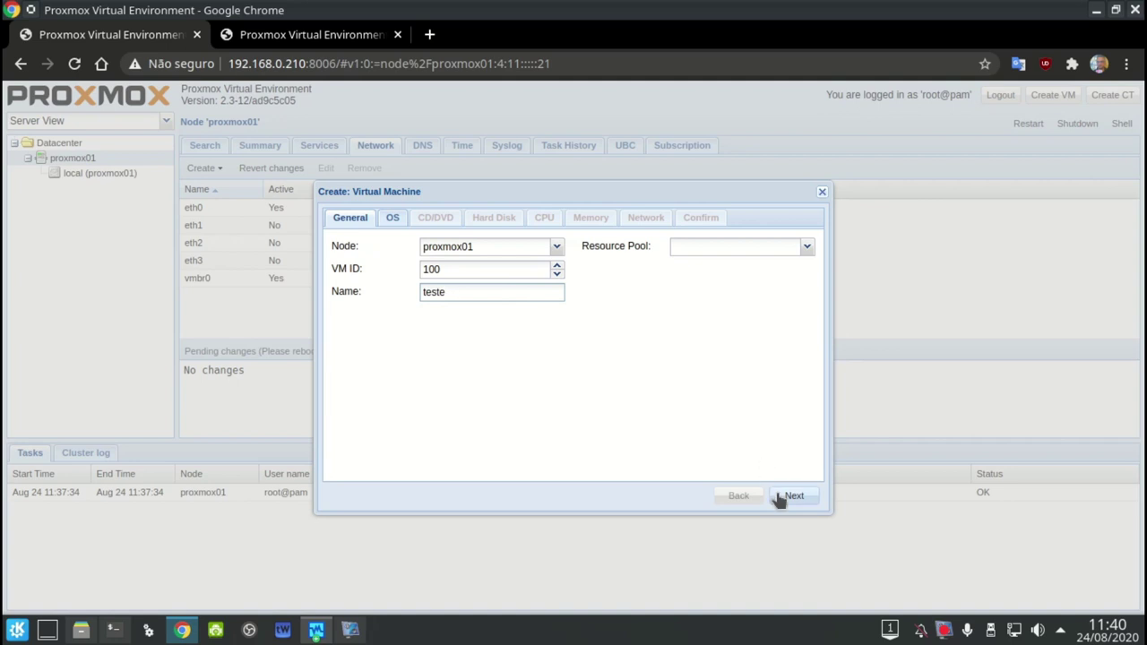
Choose a Linux 3.X/2.6 kernel guest OS and no installation media
left_click(780, 497)
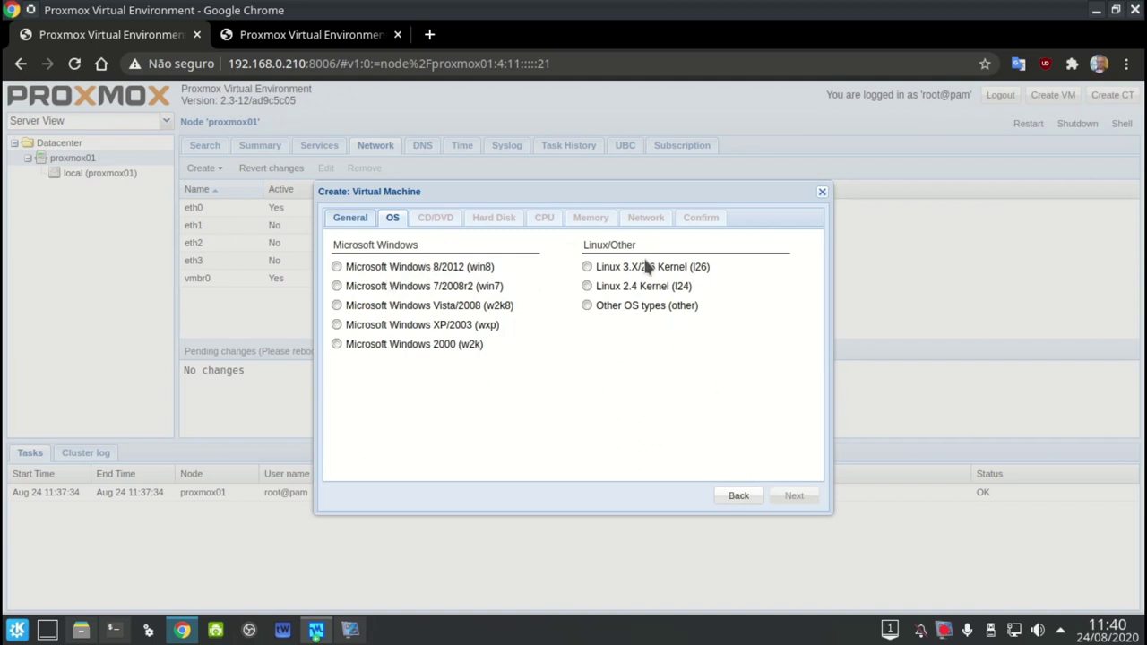
left_click(588, 267)
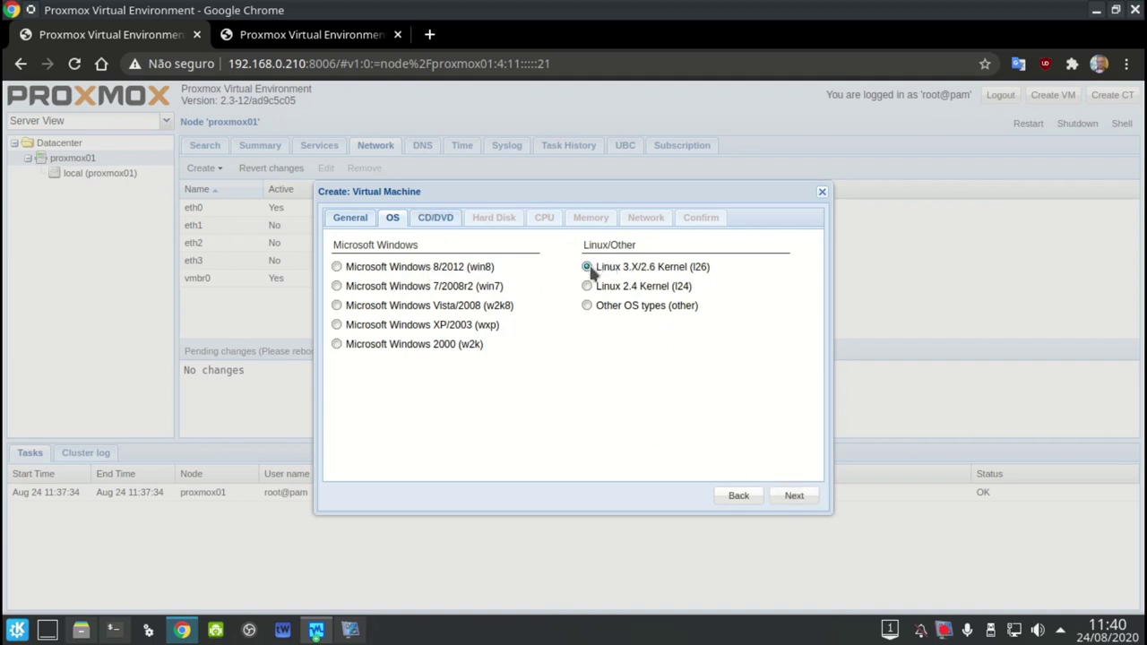
left_click(794, 495)
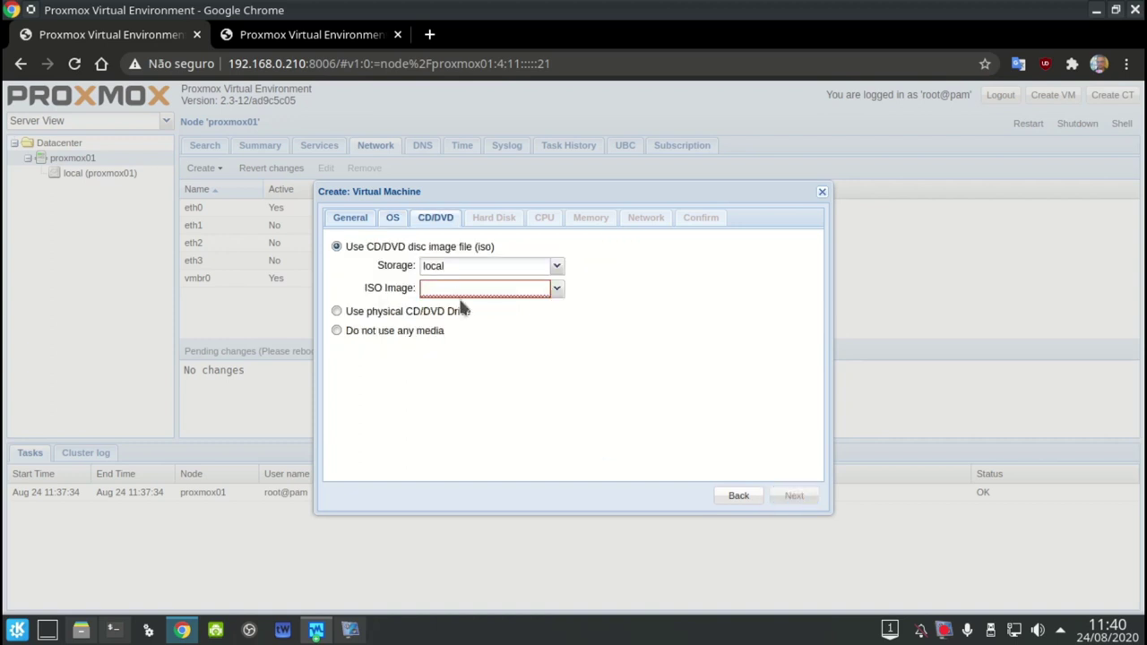
left_click(404, 331)
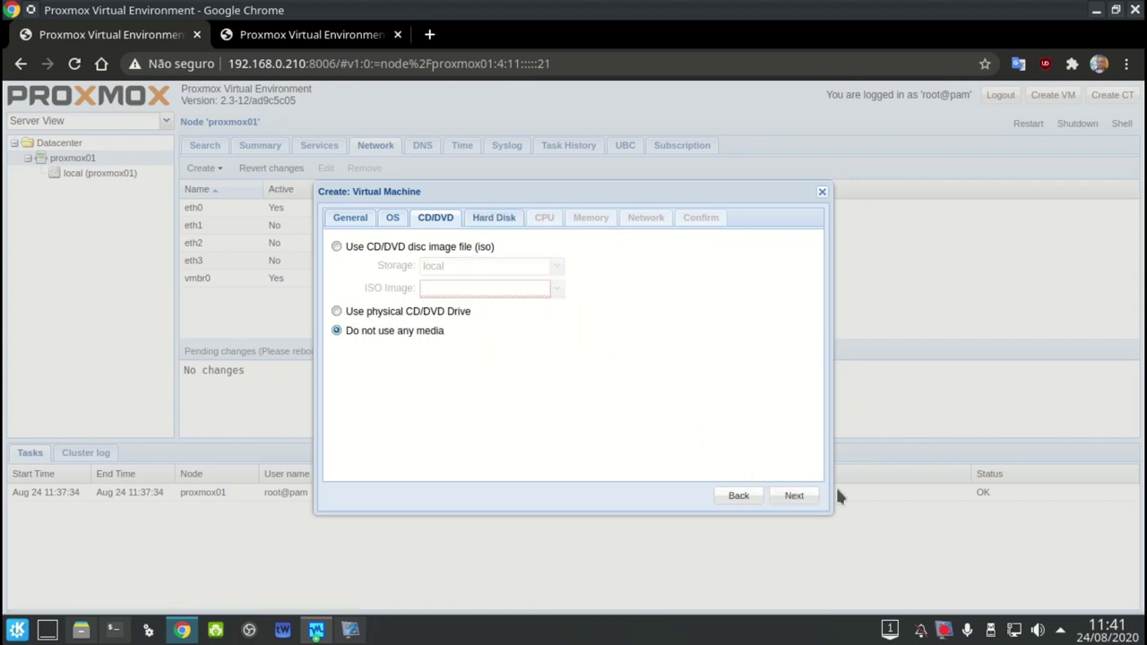
Give the VM a 1 GB IDE hard disk on local storage
left_click(794, 496)
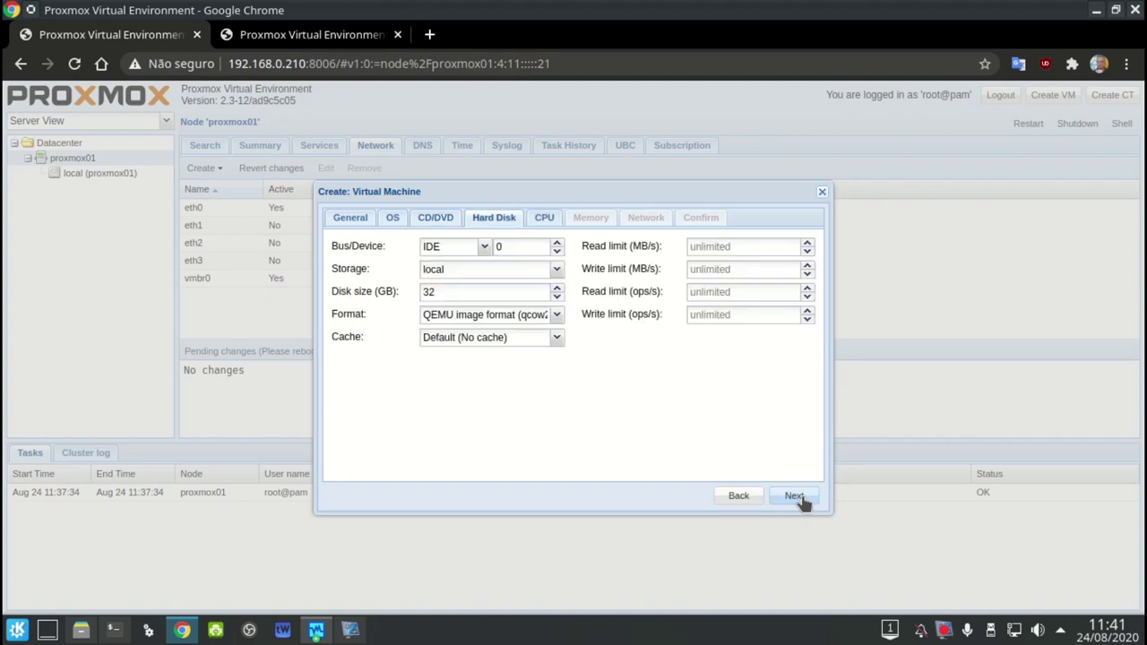
left_click(484, 248)
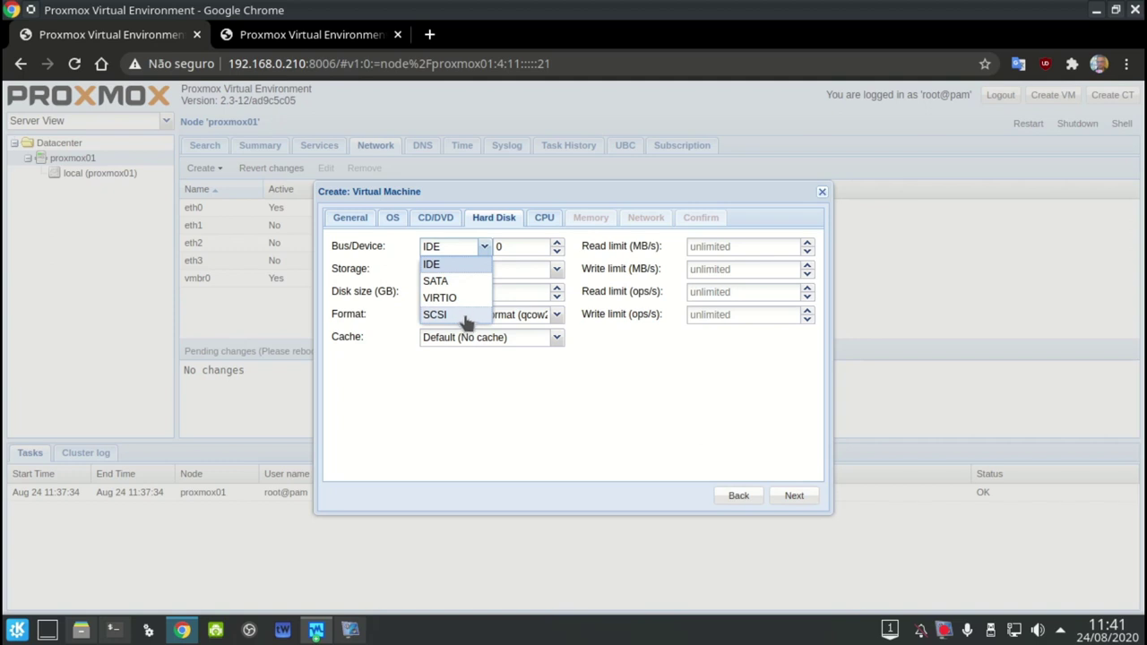
left_click(615, 362)
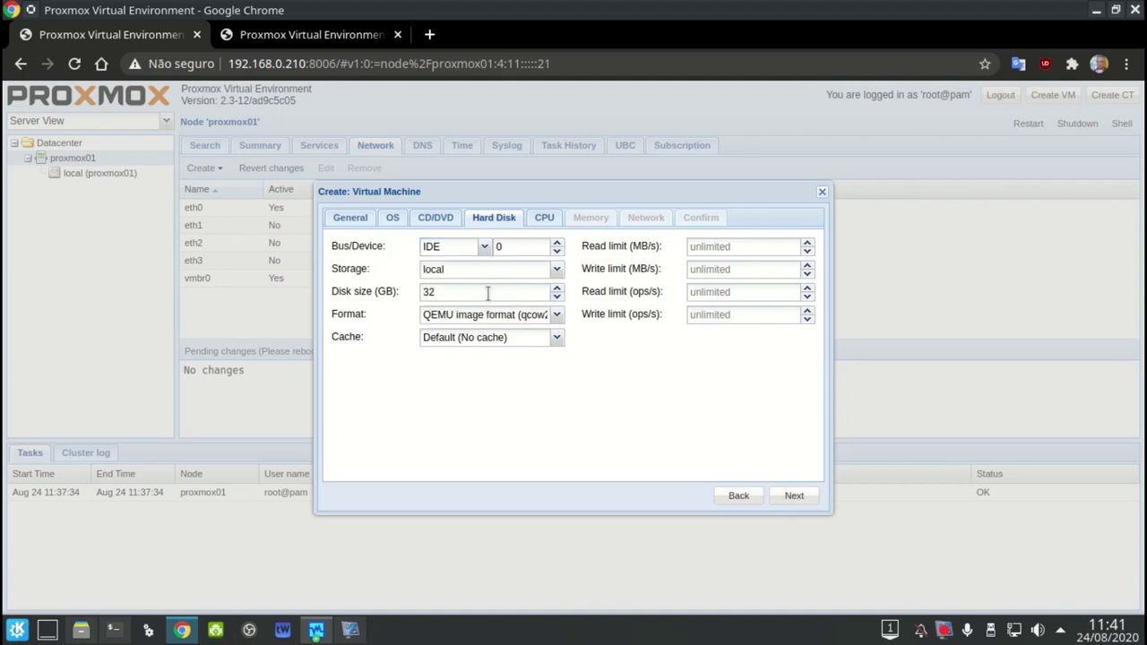
double_click(488, 293)
type("5")
key("BackSpace")
type("1")
Leave the CPU at 1 socket, 1 core and the Default (kvm64) type
left_click(775, 494)
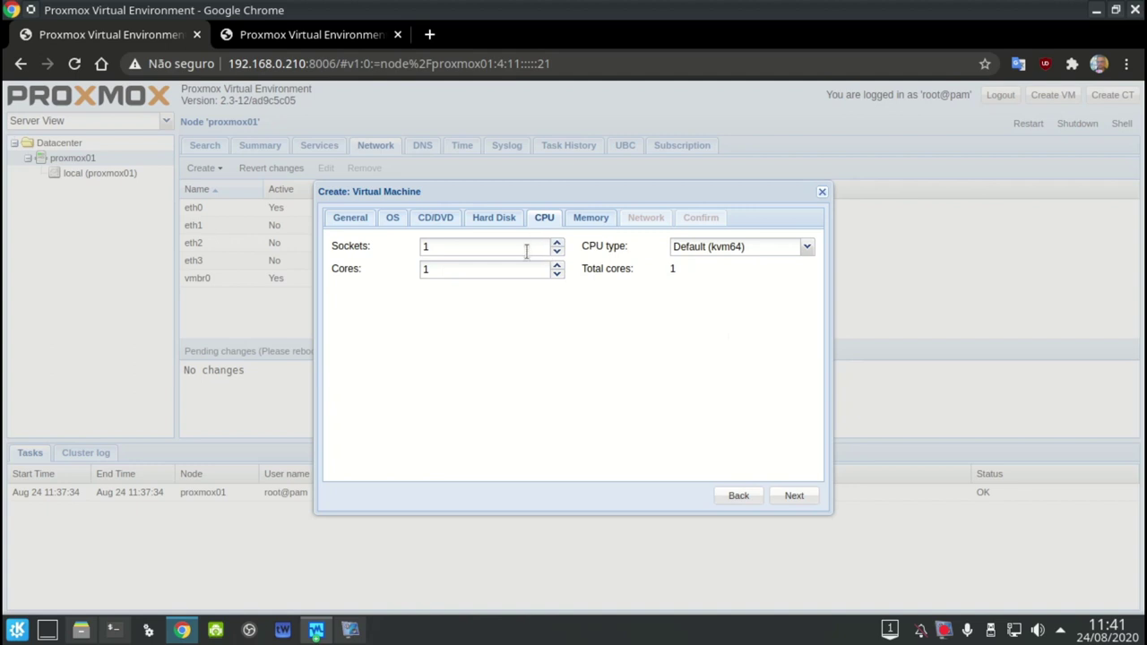
left_click(737, 249)
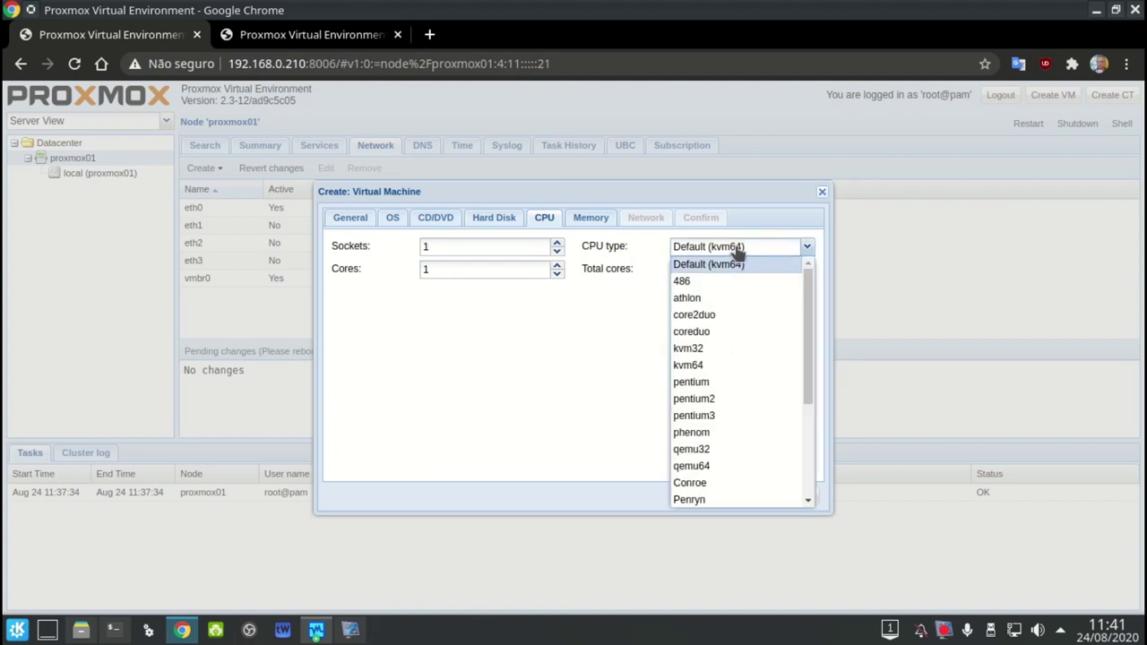
scroll(744, 350, "down", 2)
scroll(744, 351, "up", 2)
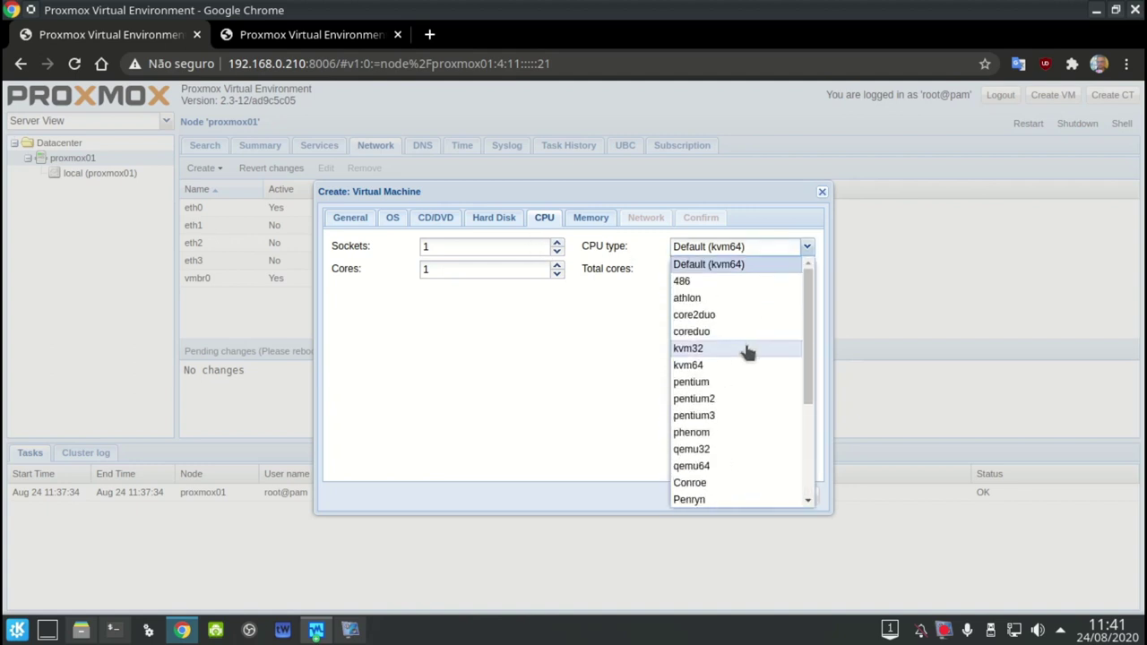
left_click(614, 340)
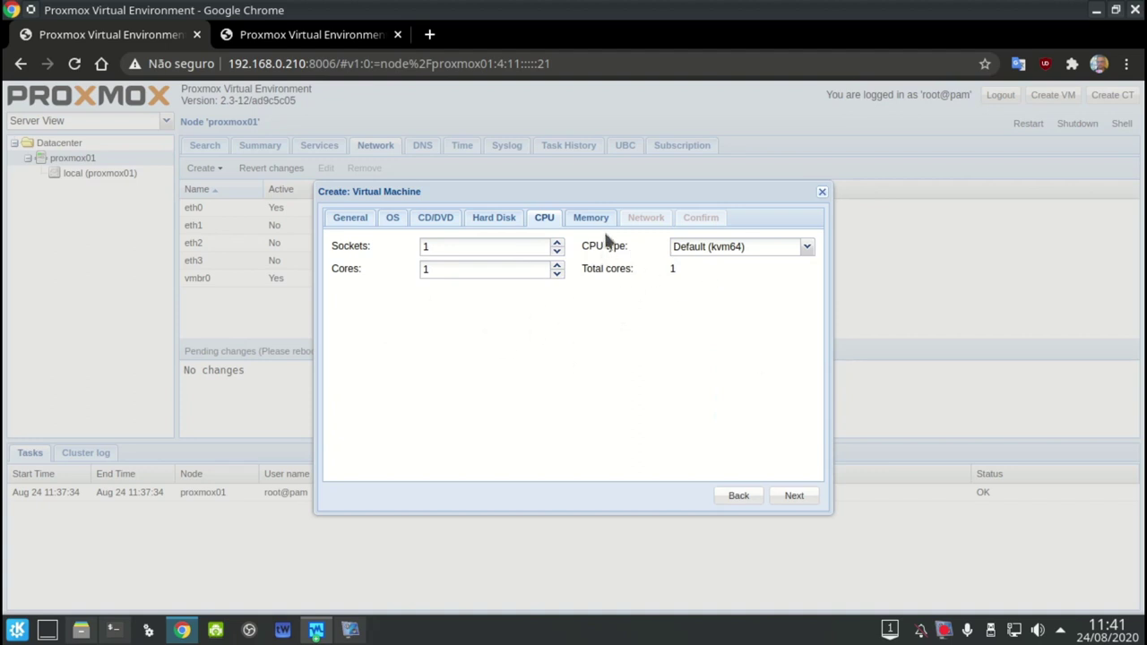
left_click(599, 219)
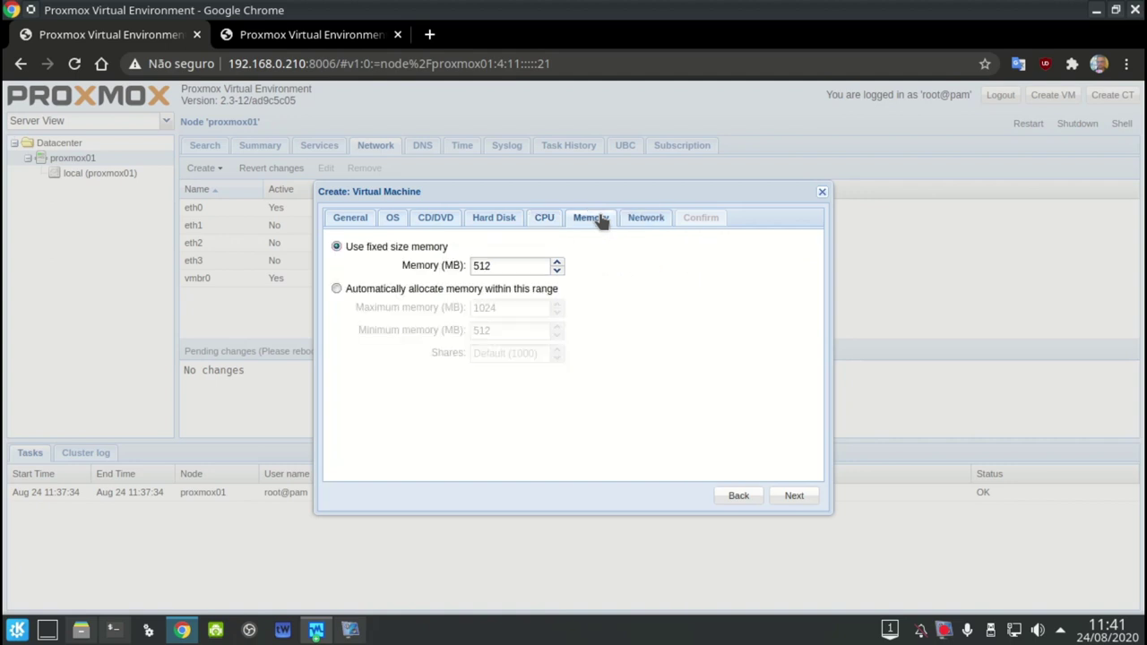
Switch memory to automatic allocation between 512 MB minimum and 1024 MB maximum
left_click(431, 292)
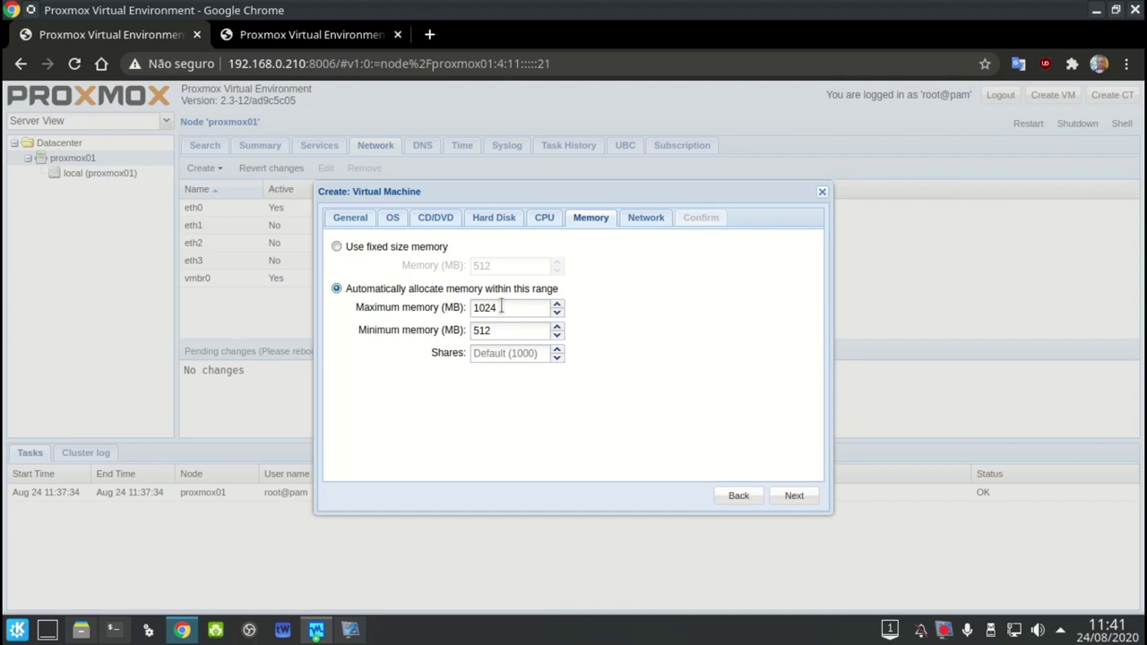
left_click(495, 332)
left_click_drag(506, 330, 471, 333)
left_click(795, 502)
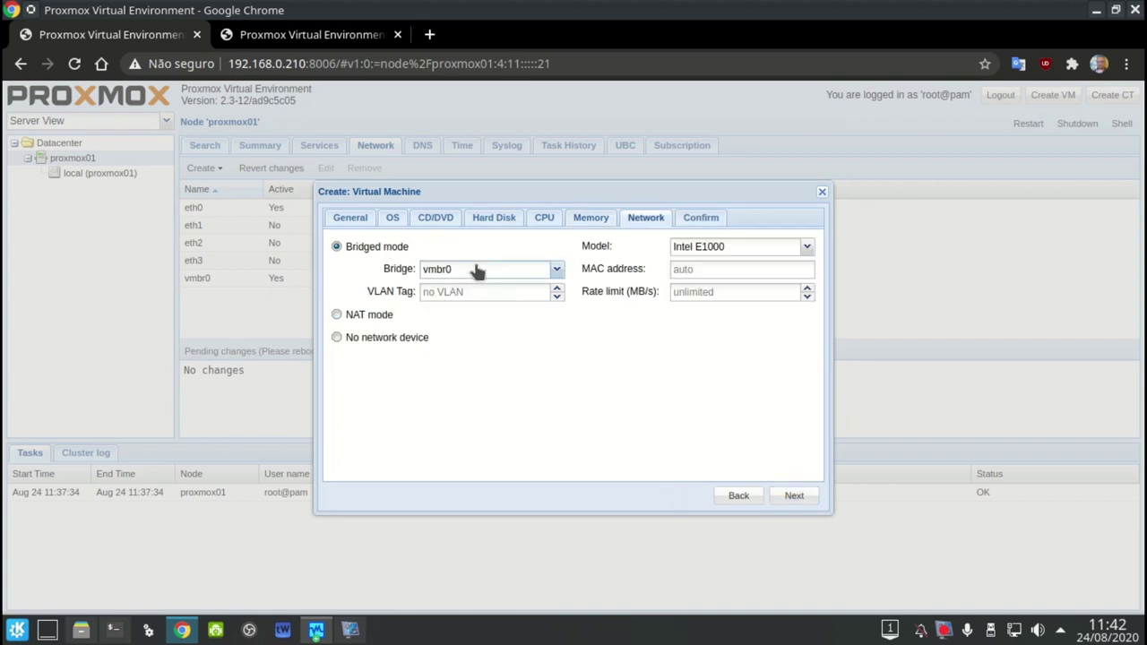
Keep bridge vmbr0 and the Intel E1000 network model, then review the summary
left_click(477, 271)
left_click(573, 307)
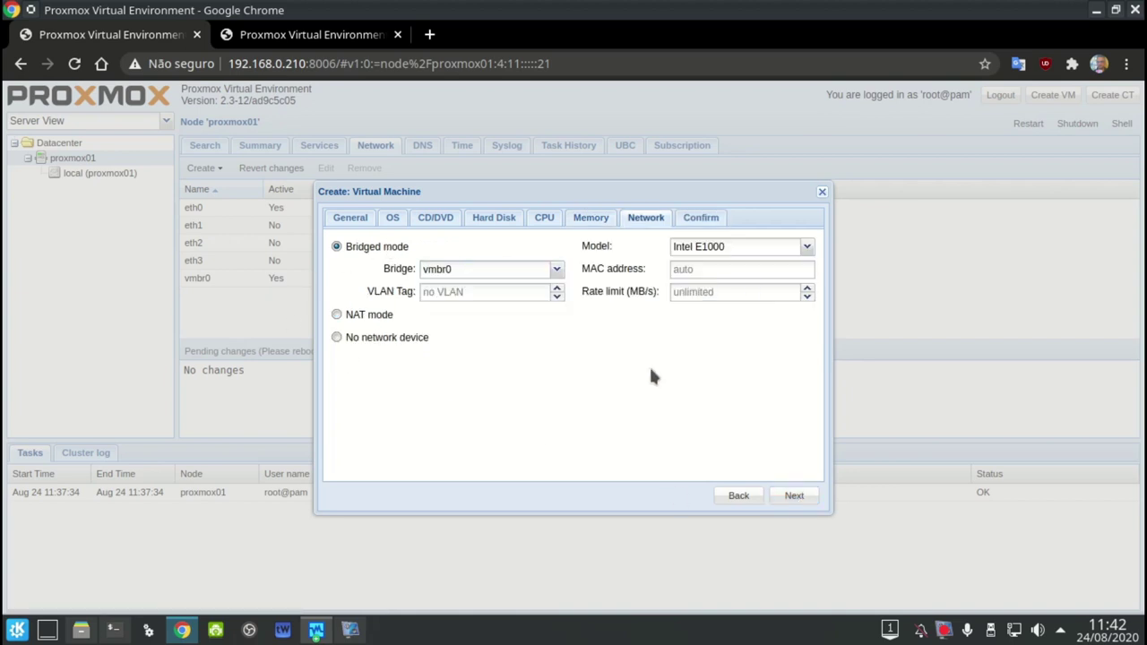
left_click(704, 249)
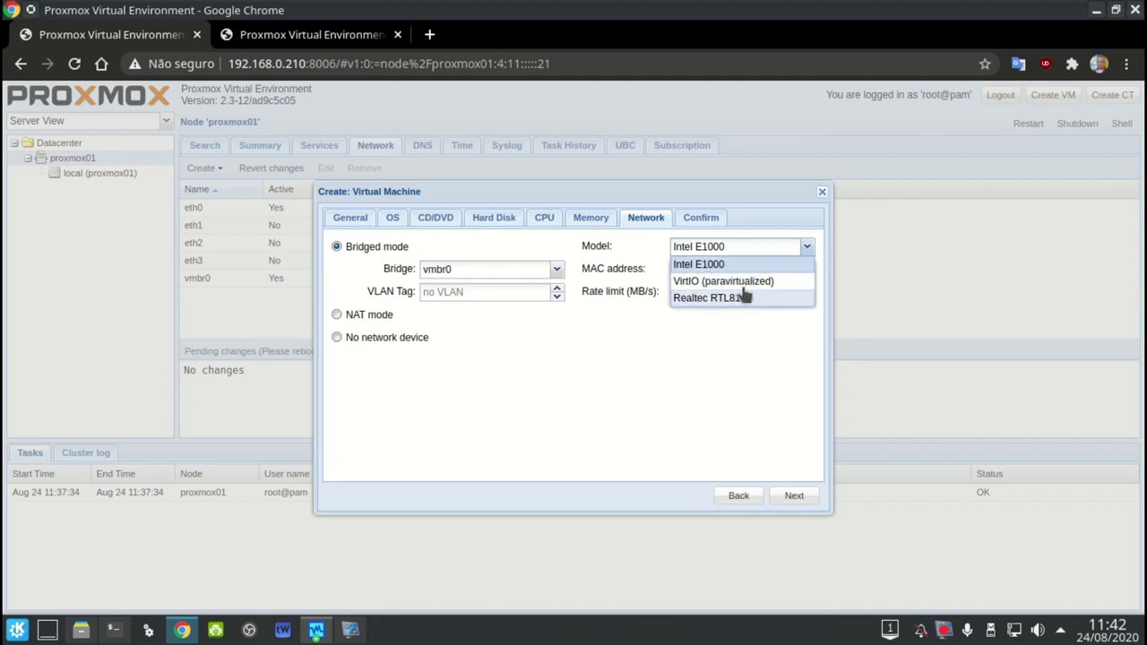
left_click(736, 392)
left_click(794, 497)
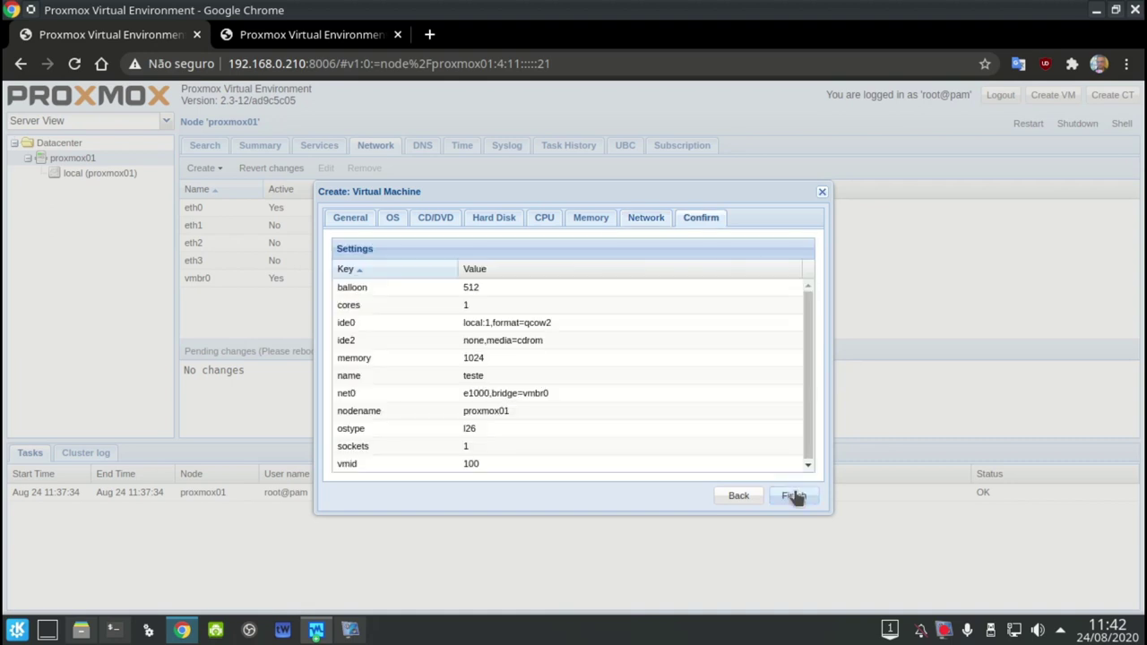
Finish the wizard and open the new VM 100 'teste' summary
left_click(794, 495)
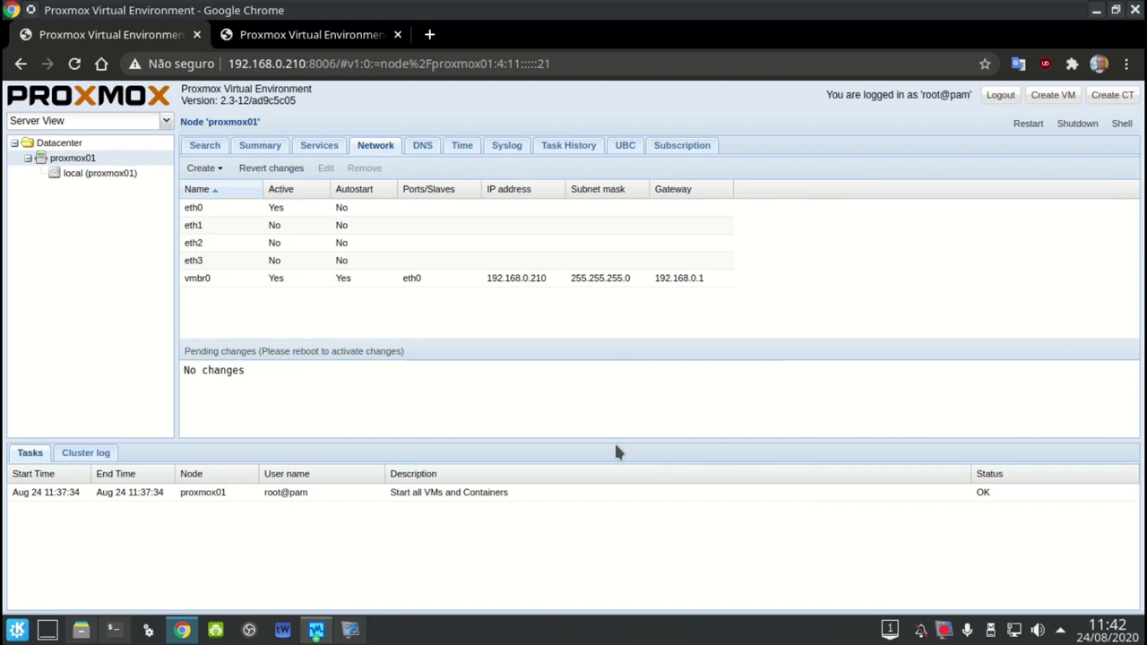
left_click(86, 176)
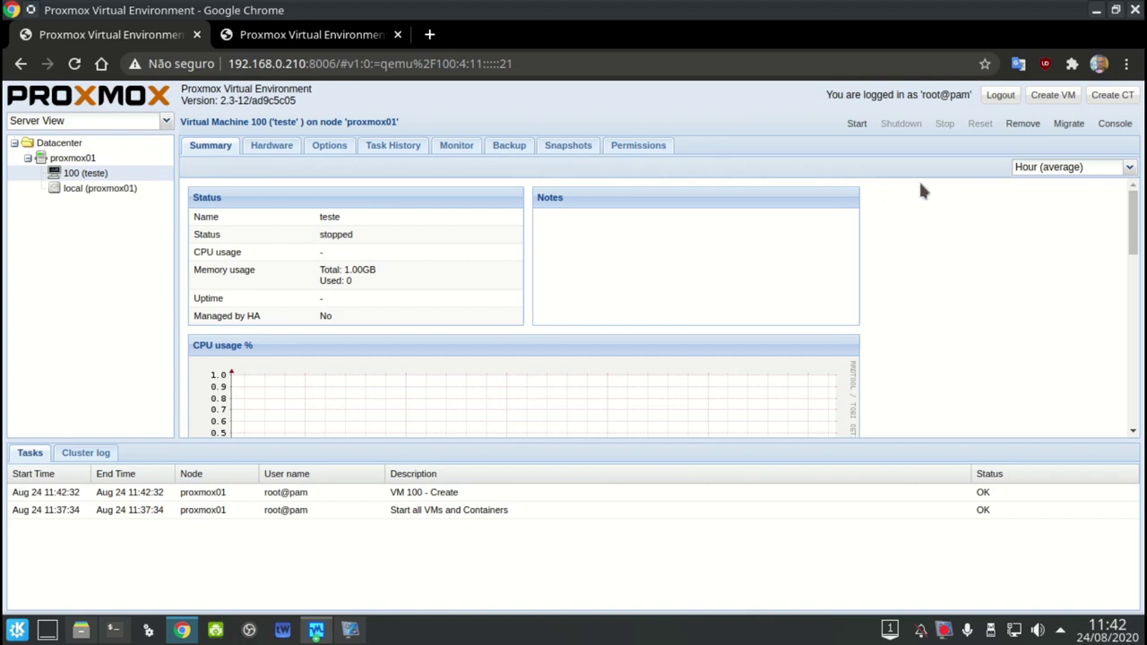
Open VM 100's console, start the VM from it, and close the console
left_click(1115, 123)
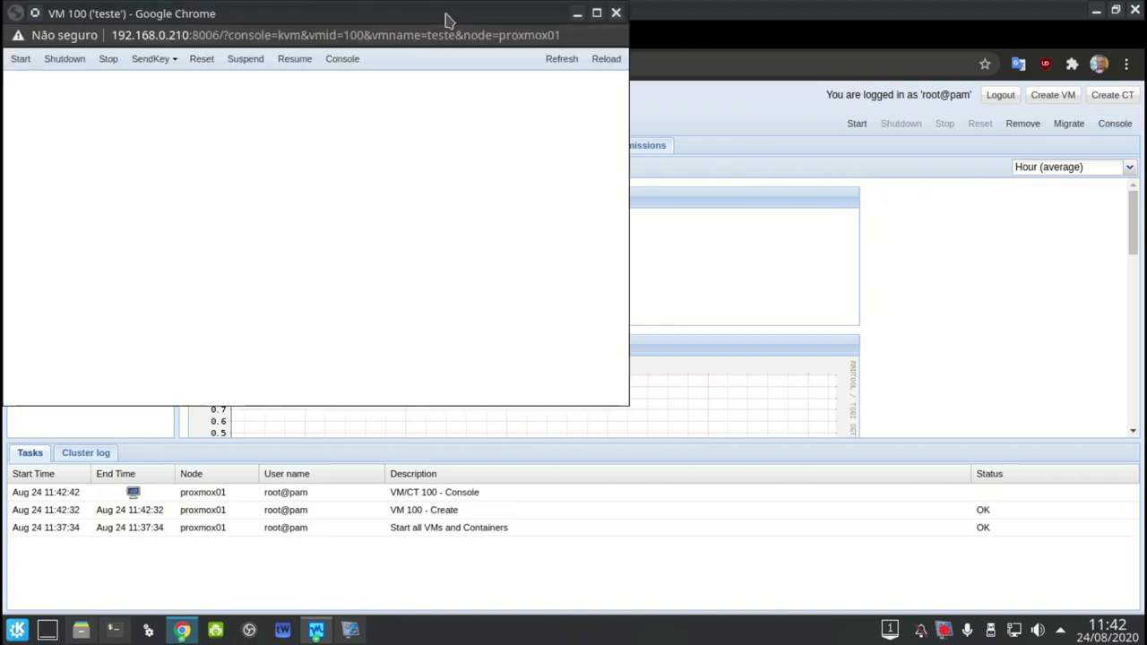
left_click_drag(448, 18, 852, 186)
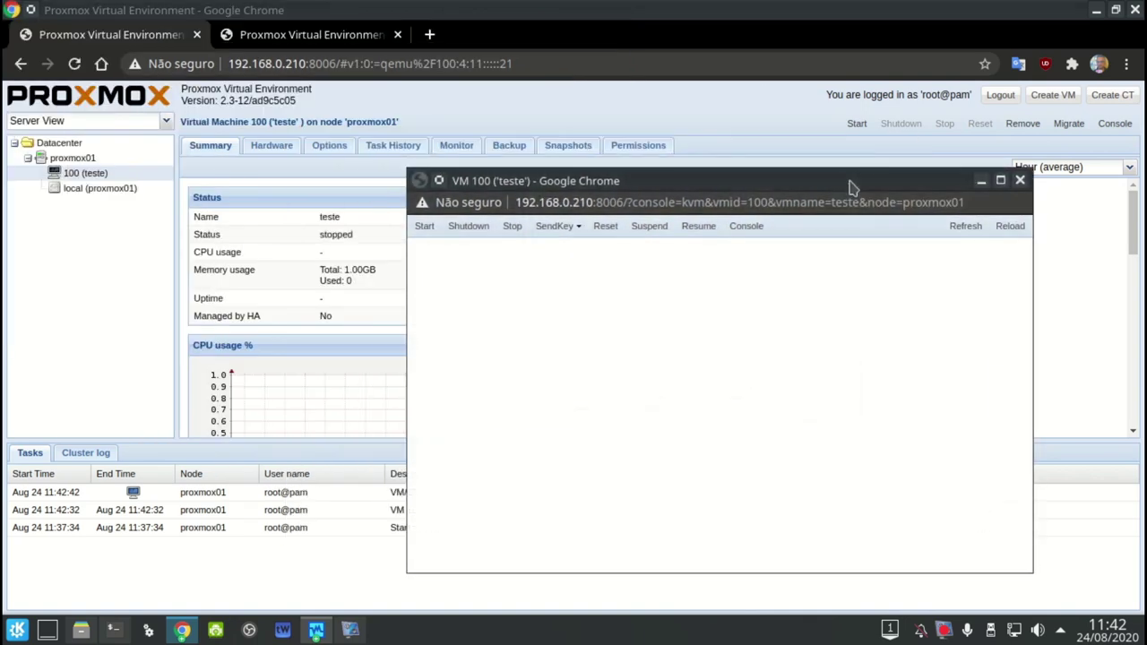
left_click(427, 230)
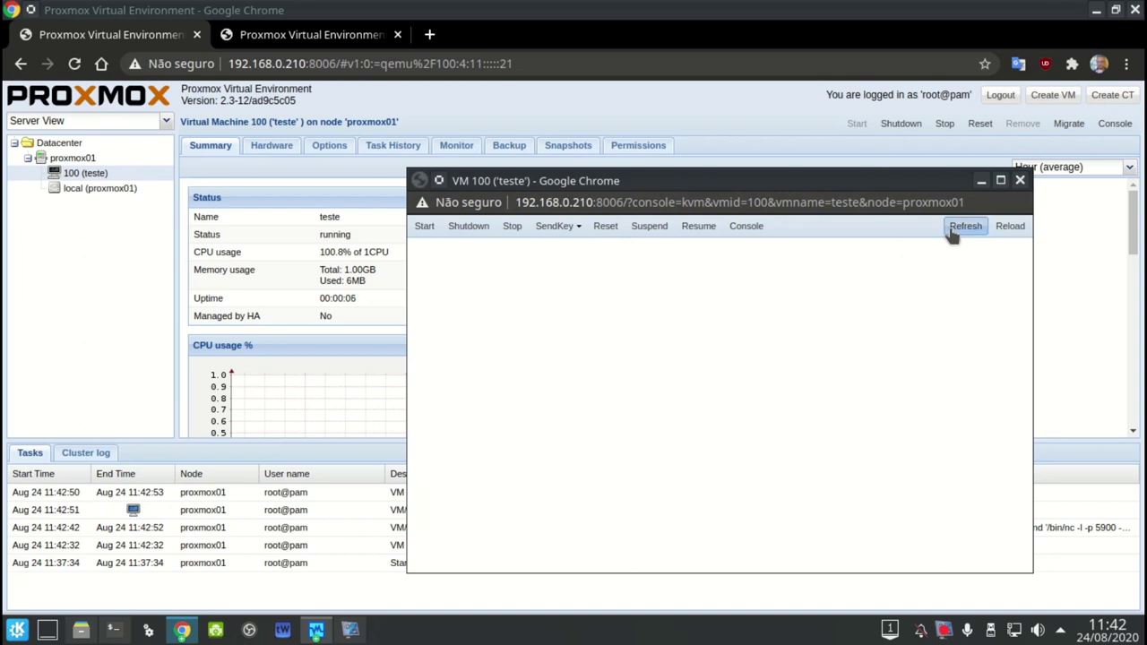
left_click(1020, 181)
Reopen the VM console, open a second console, then close both console windows
left_click(1116, 126)
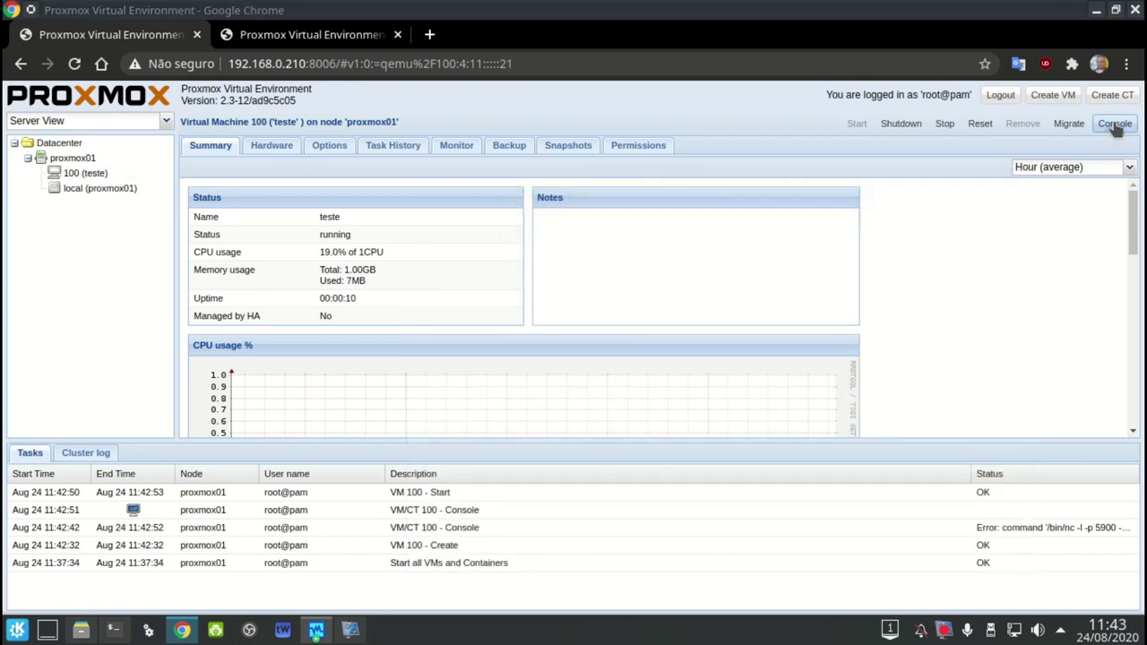
left_click_drag(442, 27, 853, 145)
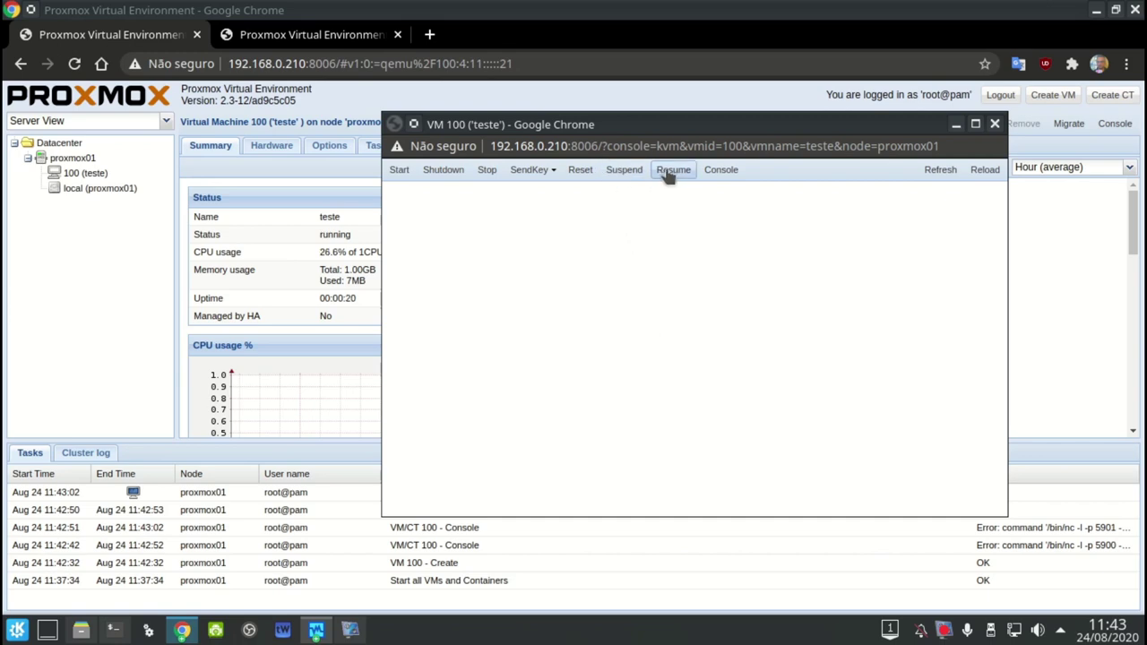
left_click(706, 172)
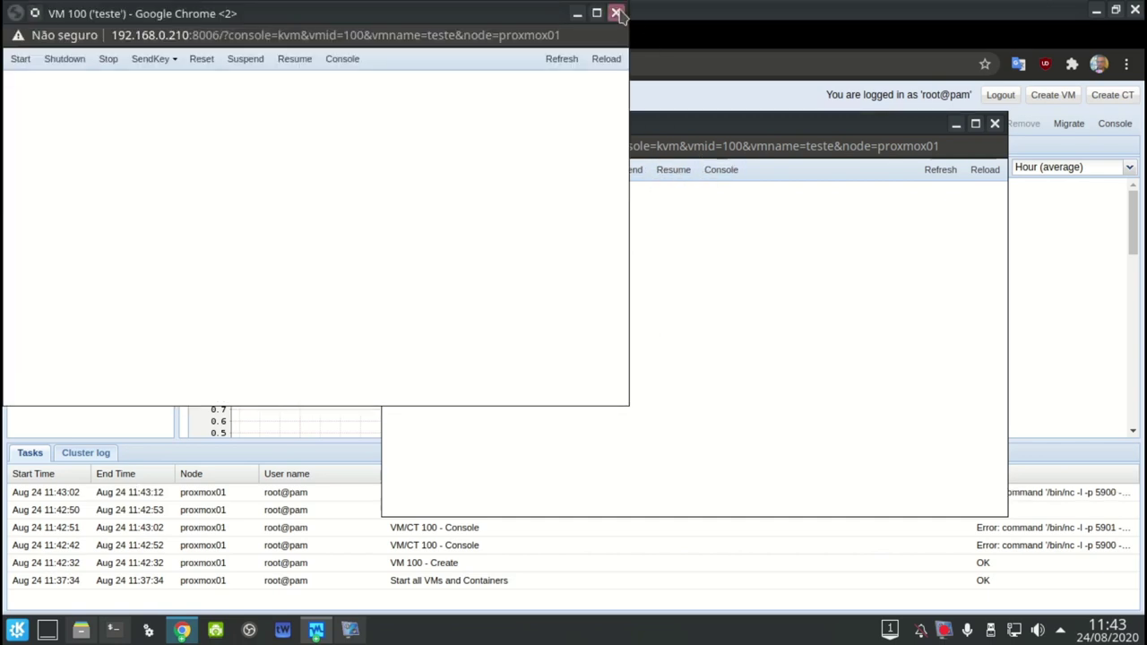
left_click(616, 13)
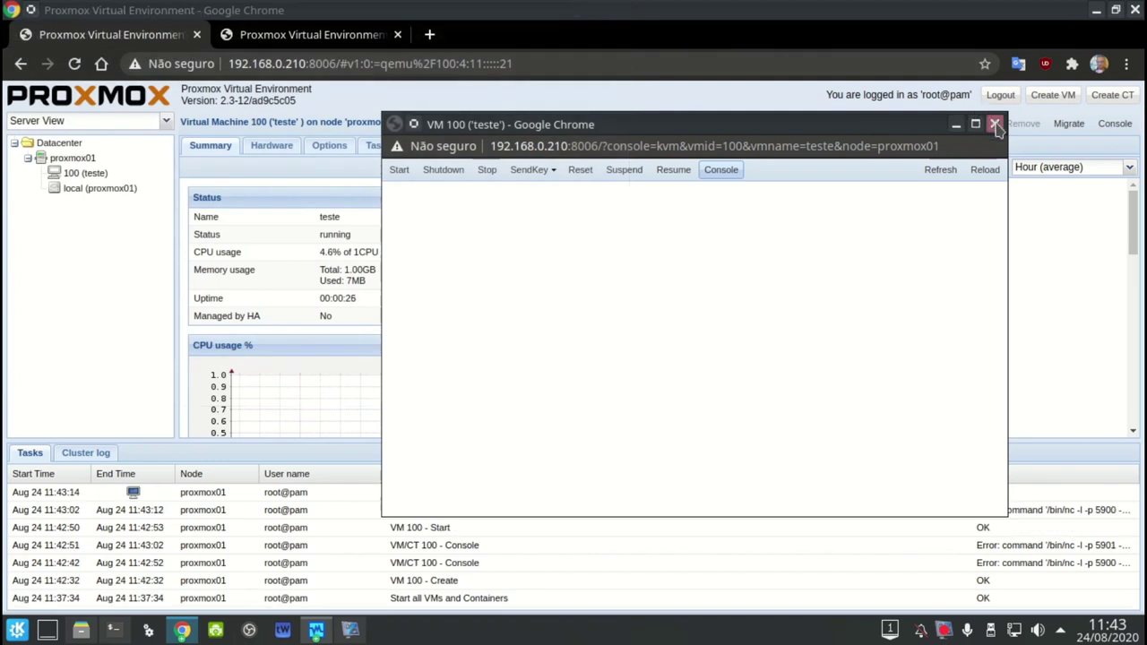
left_click(994, 125)
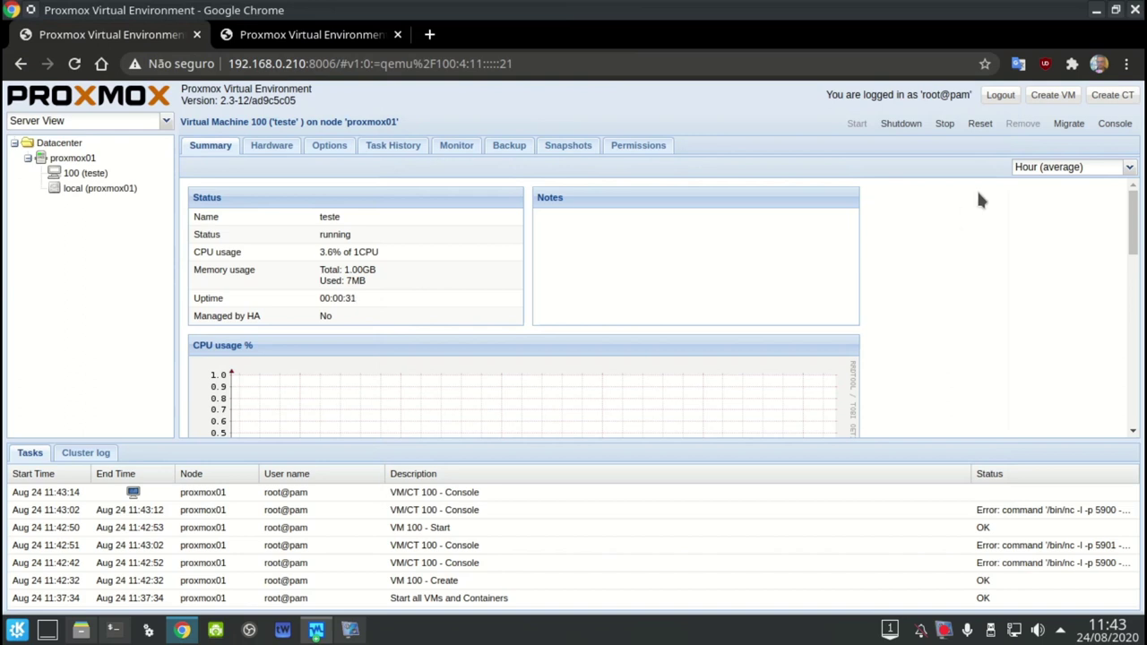
Take a snapshot of VM 100 named 'tyestre' with RAM included, then select it in the snapshot list
left_click(564, 146)
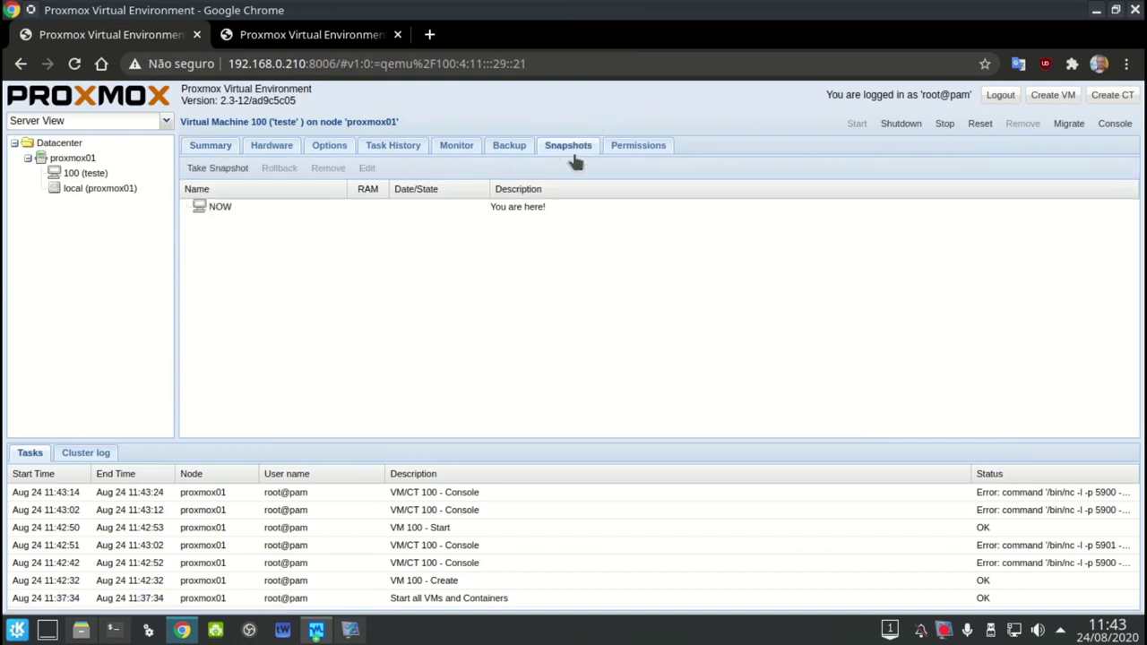
left_click(206, 167)
left_click(573, 295)
type("teste")
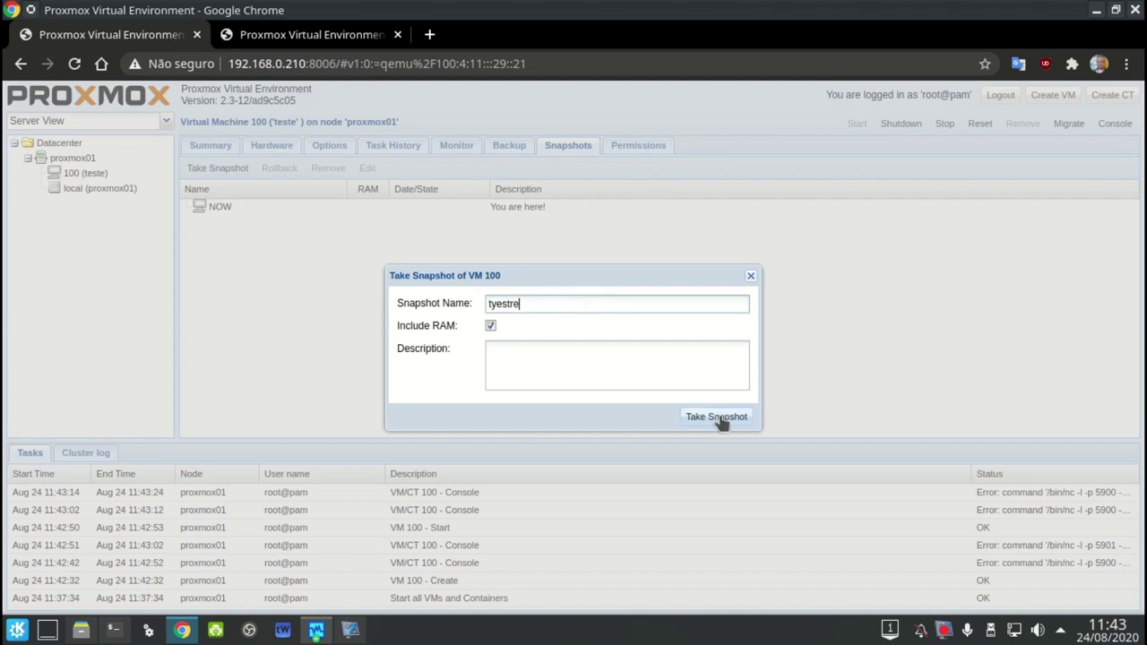
left_click(714, 416)
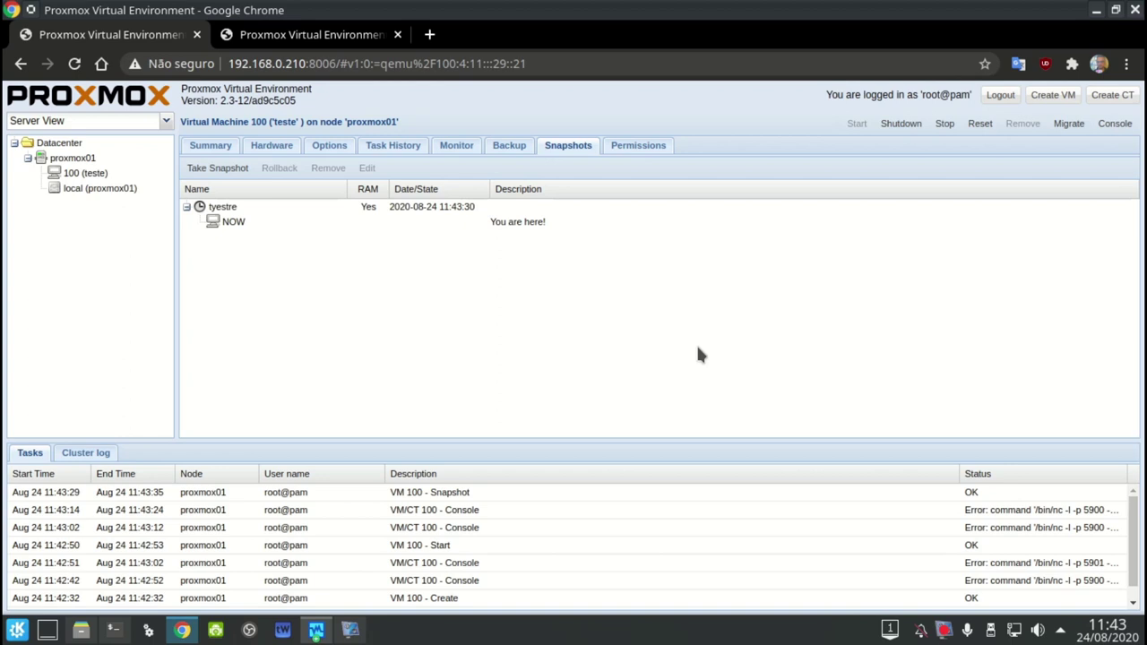
left_click(316, 209)
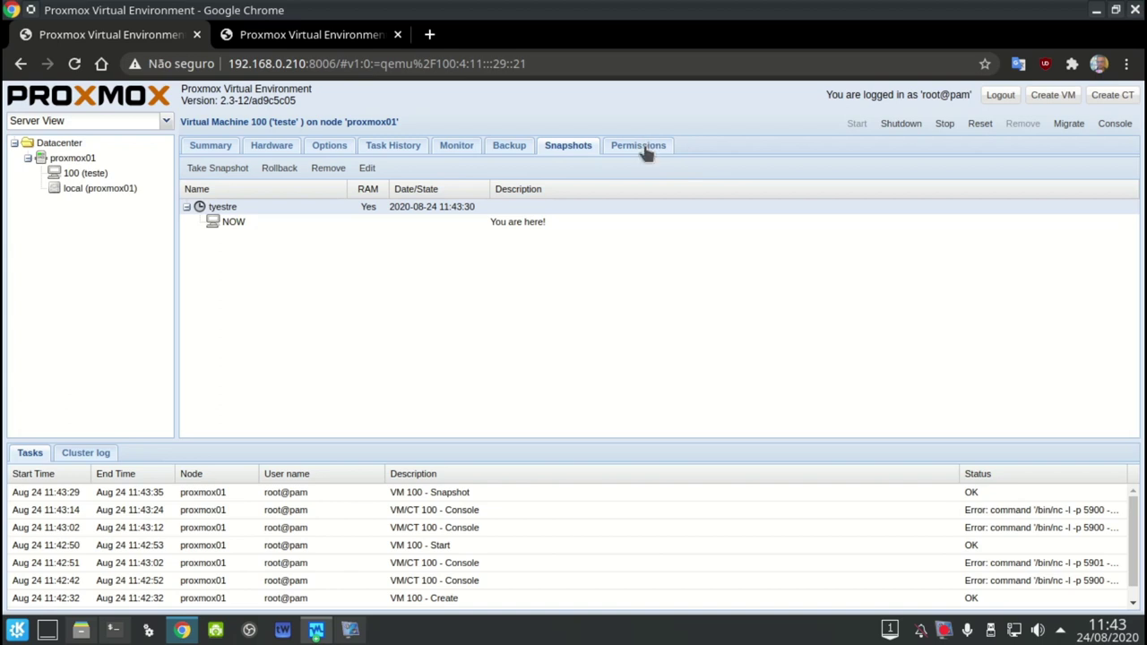
Return to the proxmox01 node's Network page and resize the Tasks log panel to show task rows
left_click(134, 157)
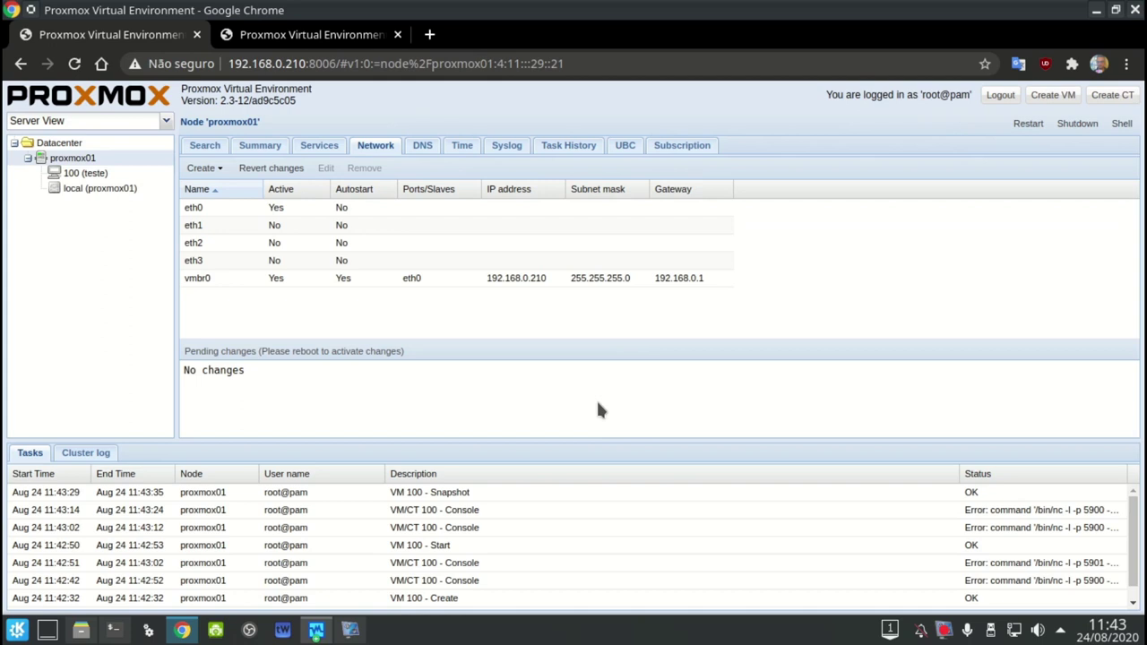
left_click_drag(581, 439, 606, 632)
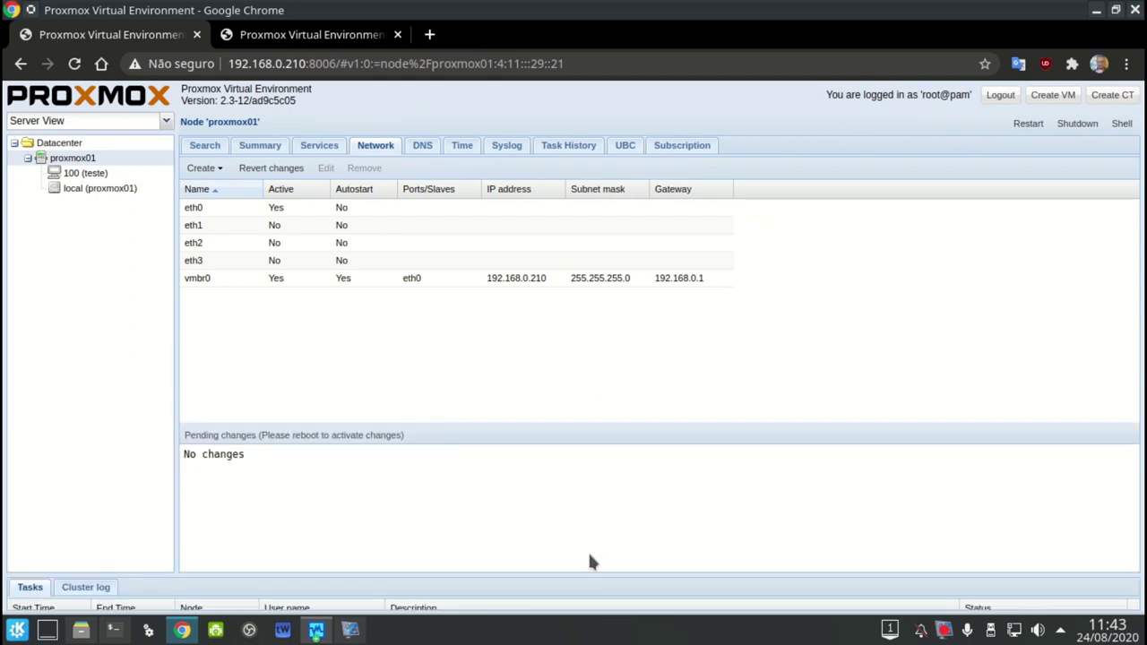
left_click_drag(583, 585, 619, 478)
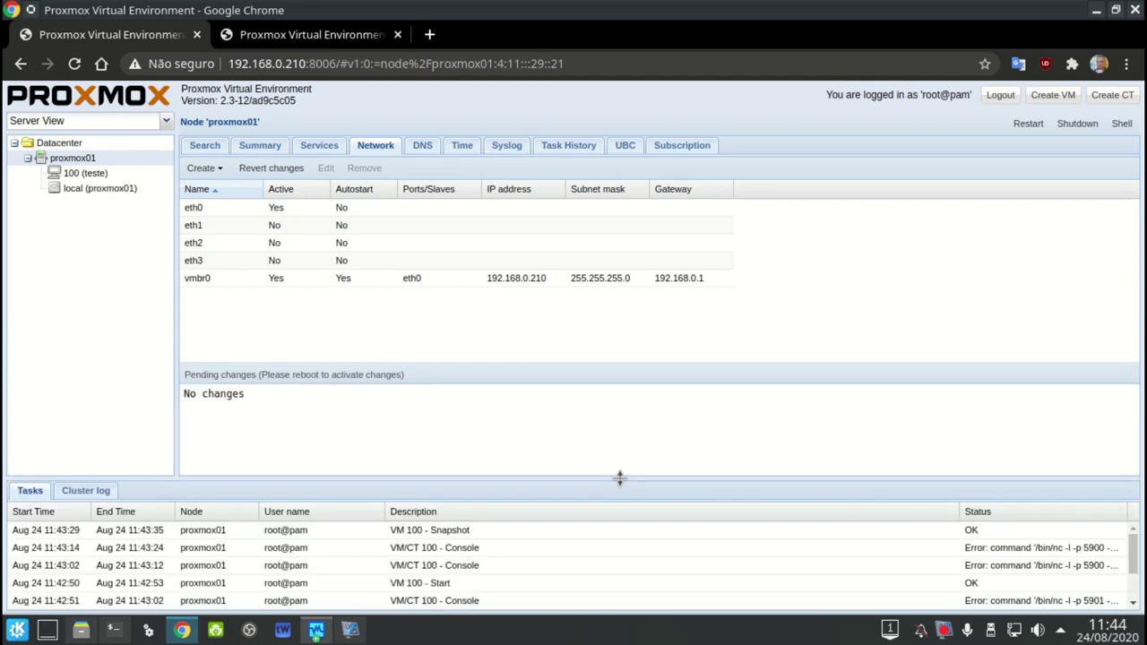